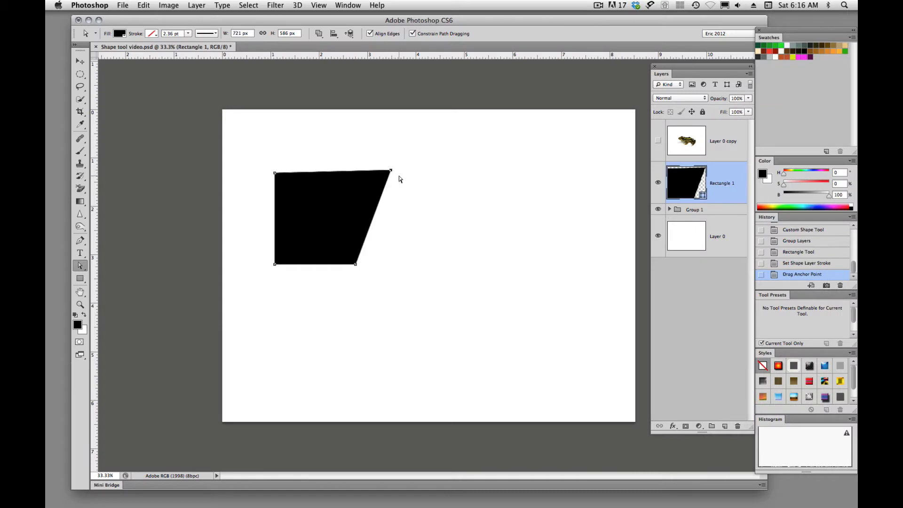
# - Move the black four-sided shape rightward and slightly up, then pull its lower-left anchor point far inward and its upper-left anchor point upward
pyautogui.moveTo(83, 268); pyautogui.dragTo(111, 266)
pyautogui.moveTo(322, 213); pyautogui.dragTo(365, 200)
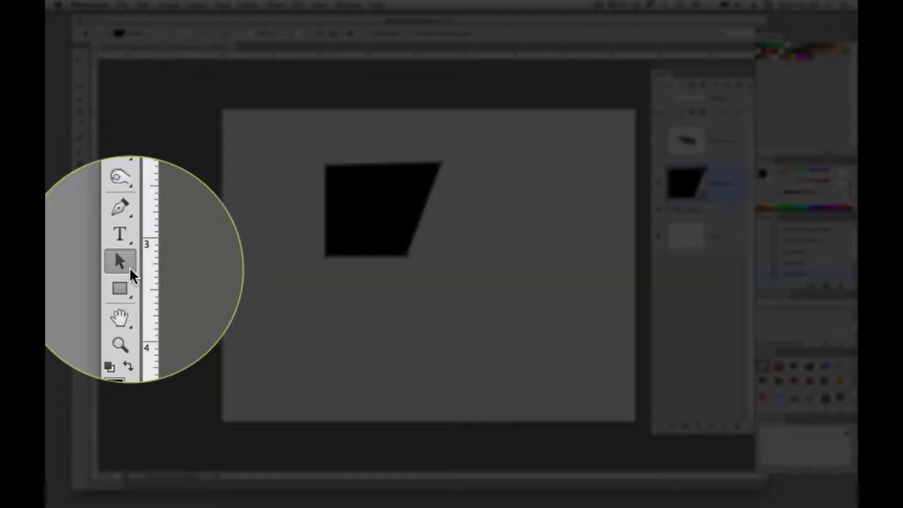
pyautogui.click(80, 266)
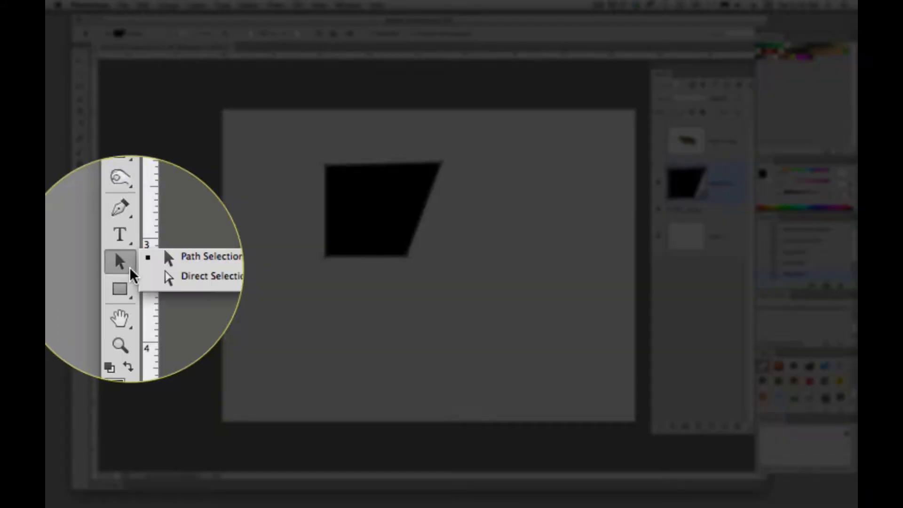
pyautogui.click(157, 271)
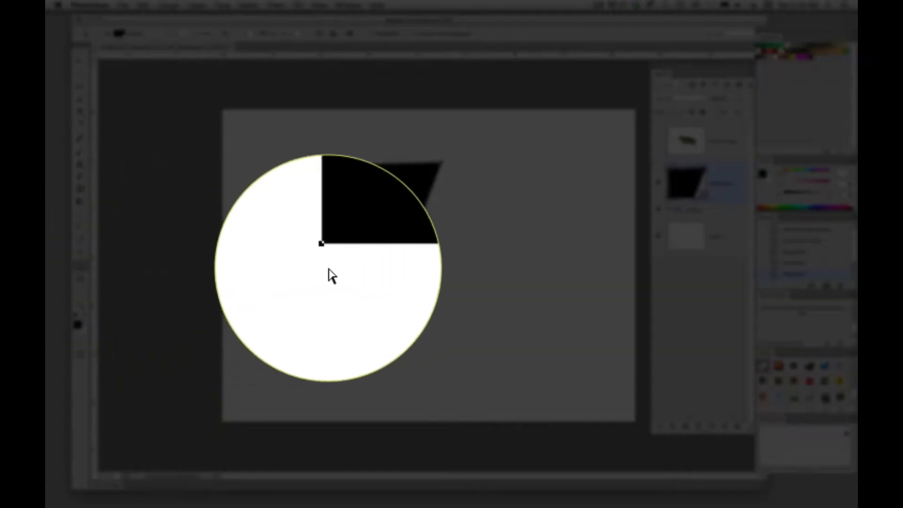
pyautogui.moveTo(311, 248); pyautogui.dragTo(410, 183)
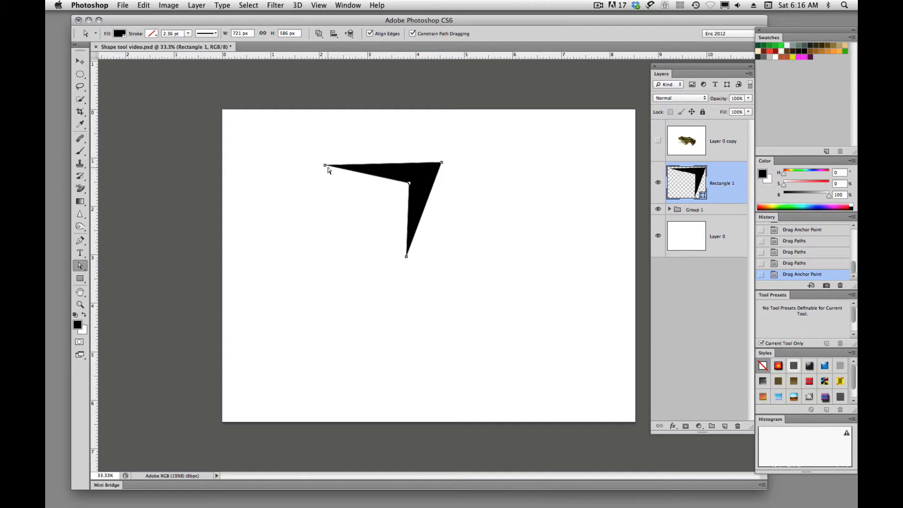
pyautogui.moveTo(324, 167); pyautogui.dragTo(346, 138)
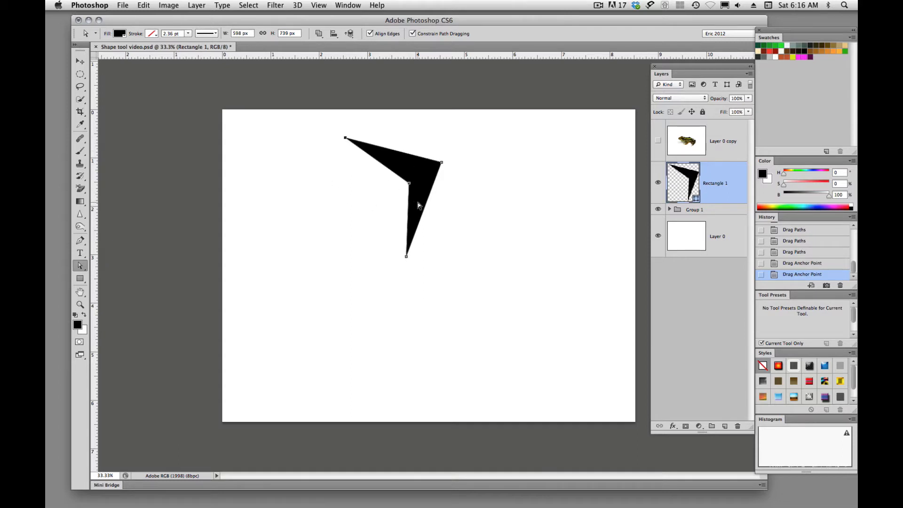
# - Reshape the black polygon with Direct Selection into a narrow three-pointed form by moving its outer edge and its inner, upper-right and top anchor points
pyautogui.moveTo(425, 203); pyautogui.dragTo(463, 220)
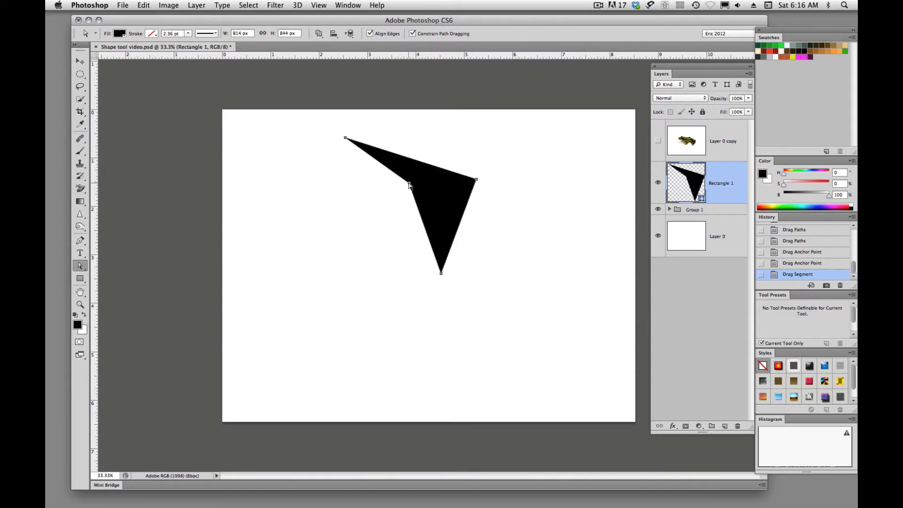
pyautogui.moveTo(409, 185); pyautogui.dragTo(400, 322)
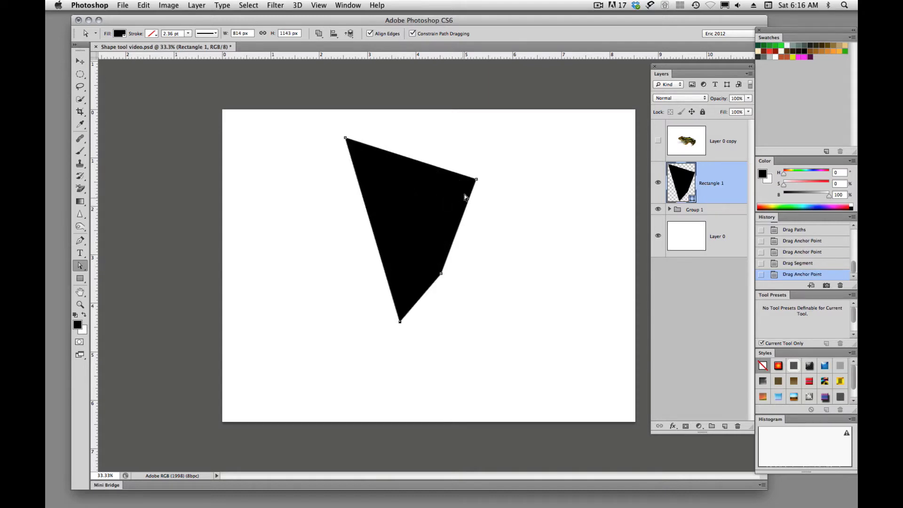
pyautogui.moveTo(476, 180); pyautogui.dragTo(401, 270)
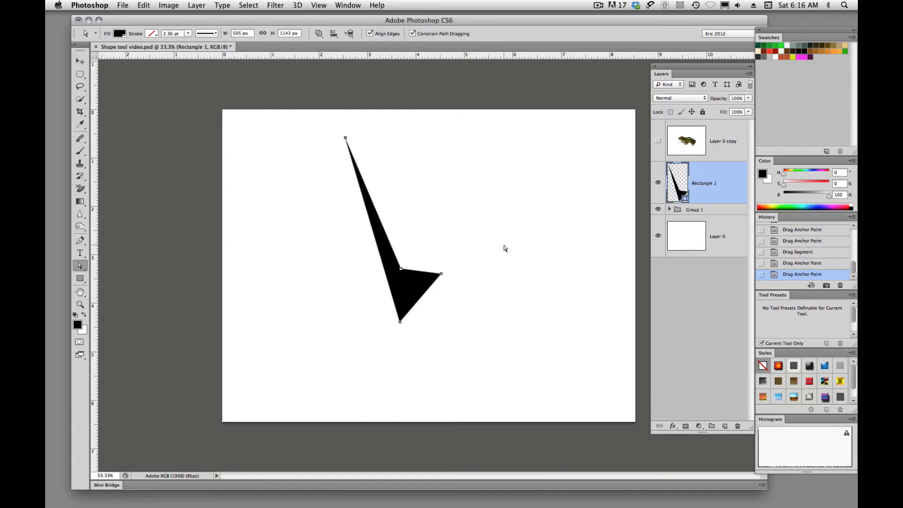
pyautogui.moveTo(346, 139); pyautogui.dragTo(373, 212)
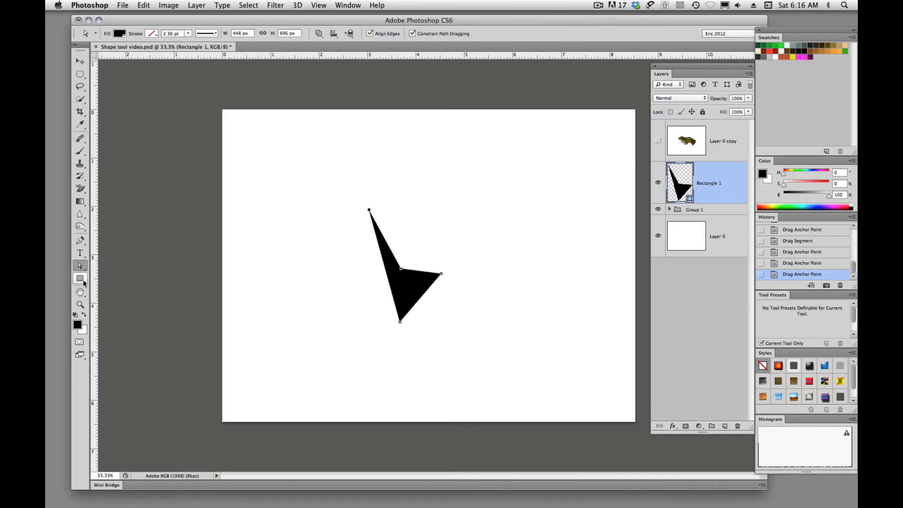
# - Add three circles of different sizes over the pointed shape's three tips with the Ellipse tool set to Combine Shapes
pyautogui.moveTo(80, 278); pyautogui.dragTo(114, 294)
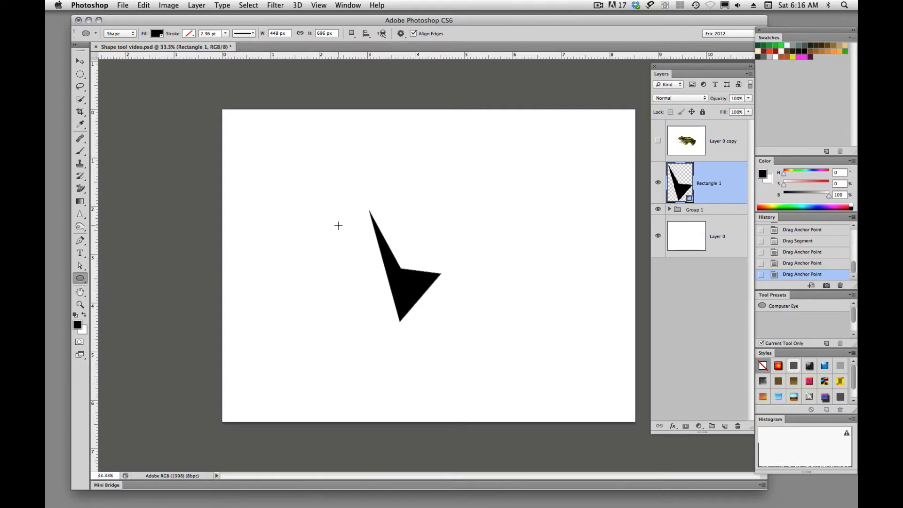
pyautogui.keyDown('super'); pyautogui.click(377, 236); pyautogui.keyUp('super')
pyautogui.click(351, 33)
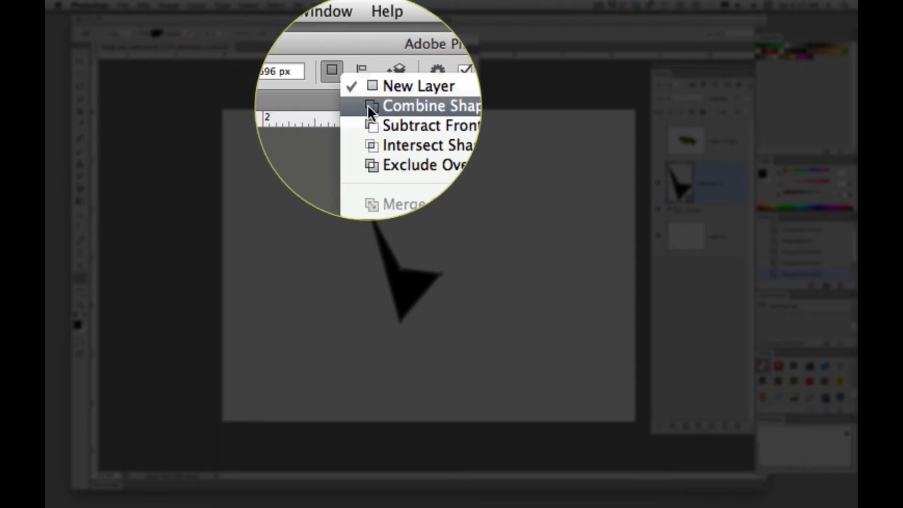
pyautogui.click(374, 53)
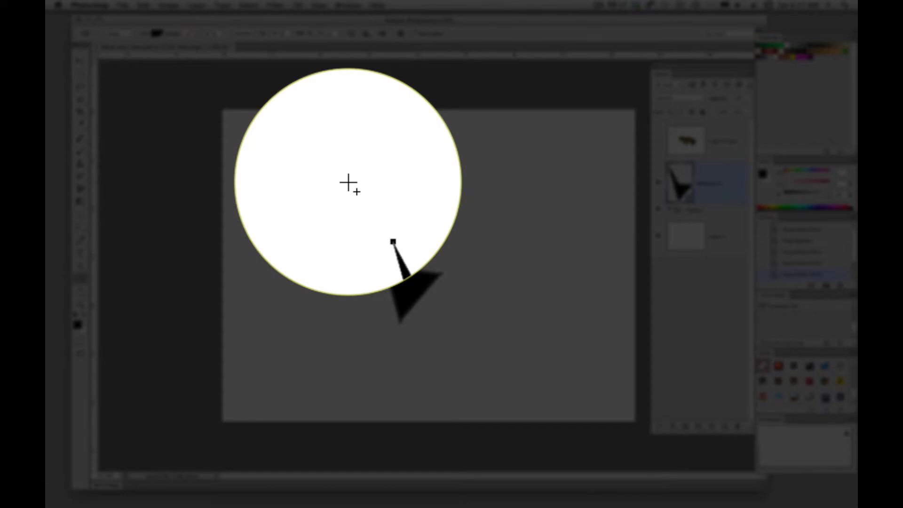
pyautogui.moveTo(351, 177); pyautogui.dragTo(391, 230)
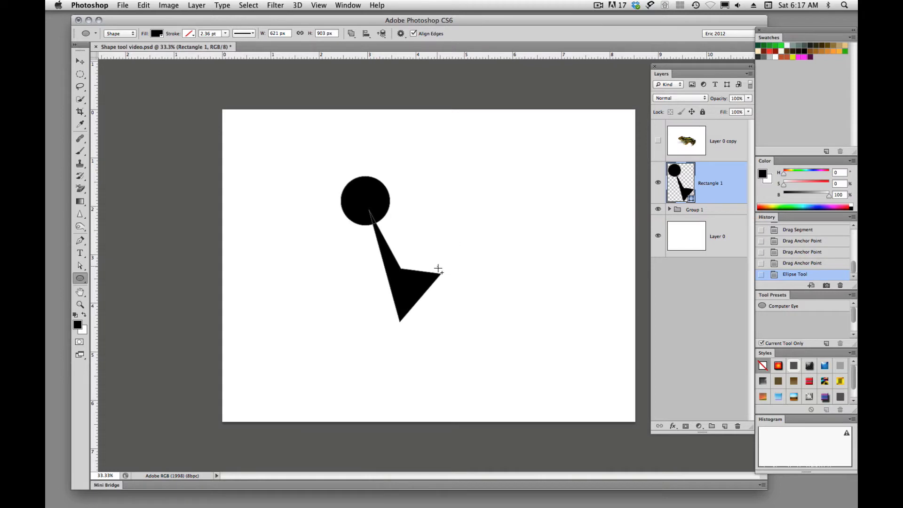
pyautogui.moveTo(439, 269); pyautogui.dragTo(460, 289)
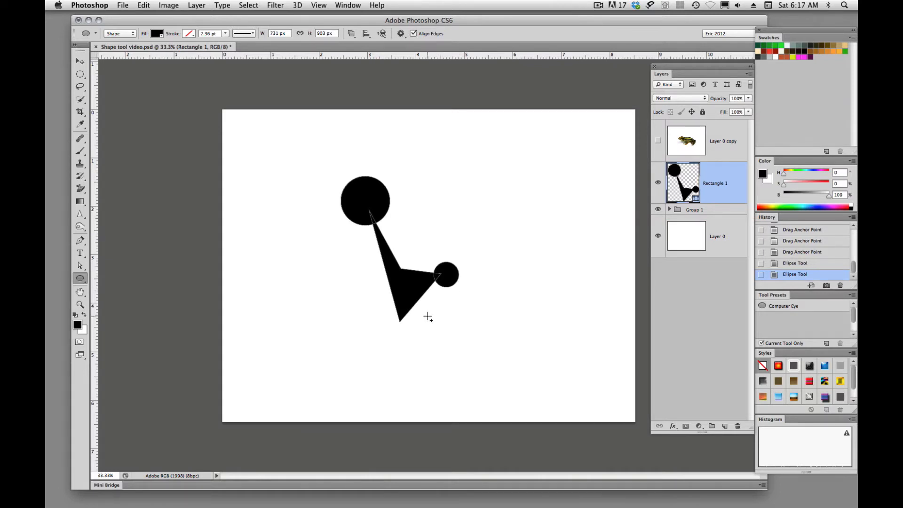
pyautogui.moveTo(382, 315); pyautogui.dragTo(425, 351)
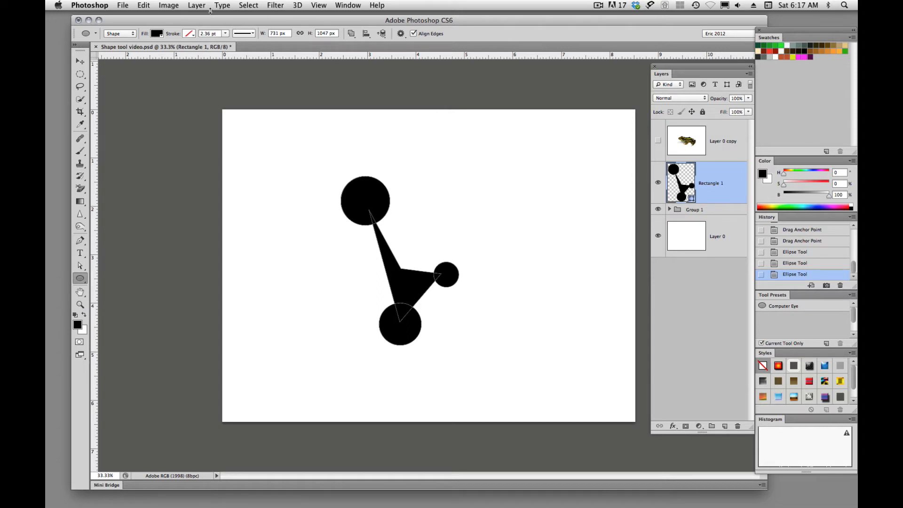
# - Define the combined circles-and-polygon shape as a custom shape named "sha"
pyautogui.click(140, 5)
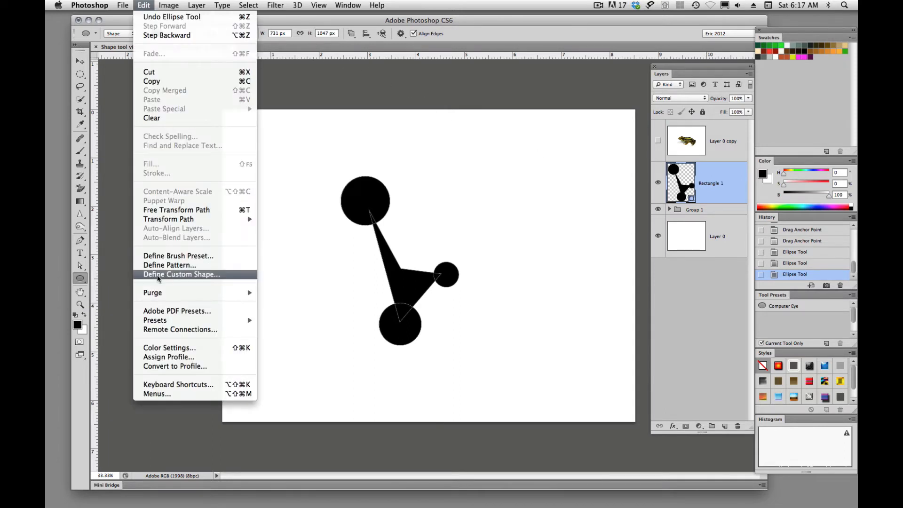
pyautogui.click(182, 274)
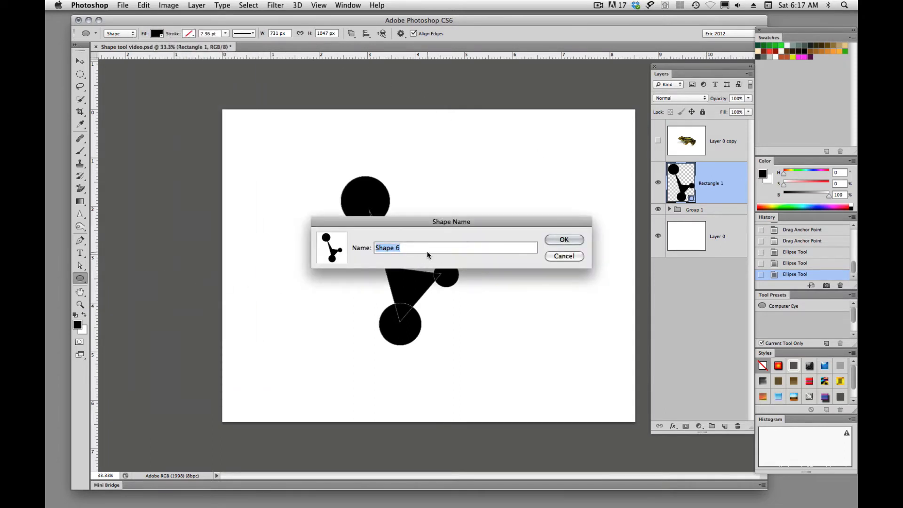
pyautogui.write('sha')
pyautogui.click(568, 240)
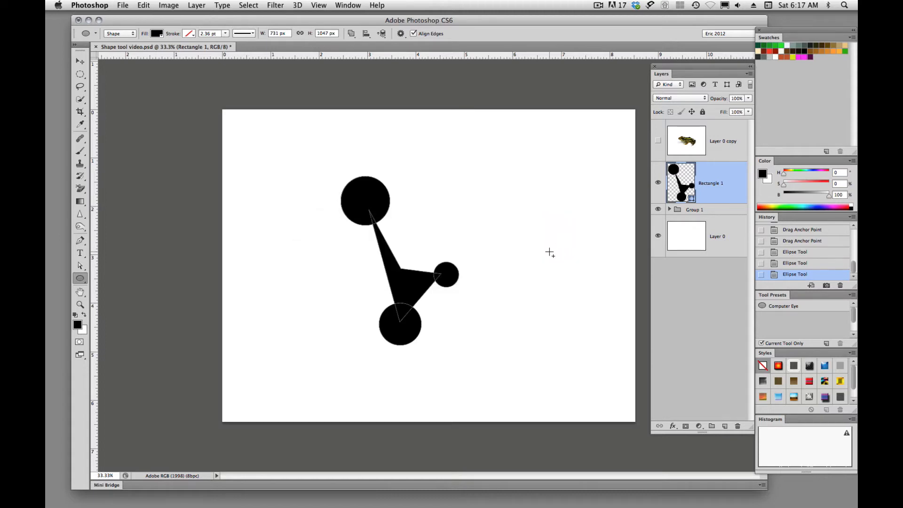
# - Switch to the Custom Shape tool and examine the end of its shape library for the newly defined shape
pyautogui.hotkey('shift', 'u')
pyautogui.hotkey('shift', 'u')
pyautogui.hotkey('shift', 'u')
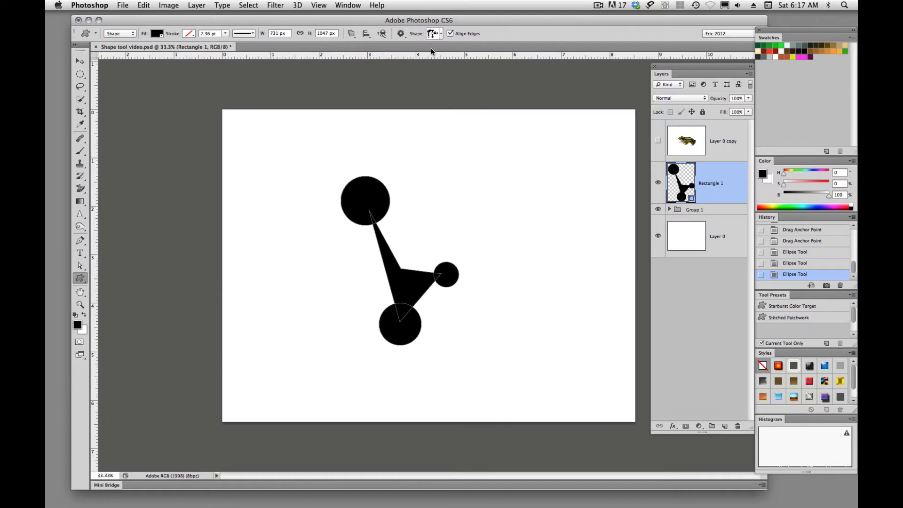
pyautogui.click(441, 35)
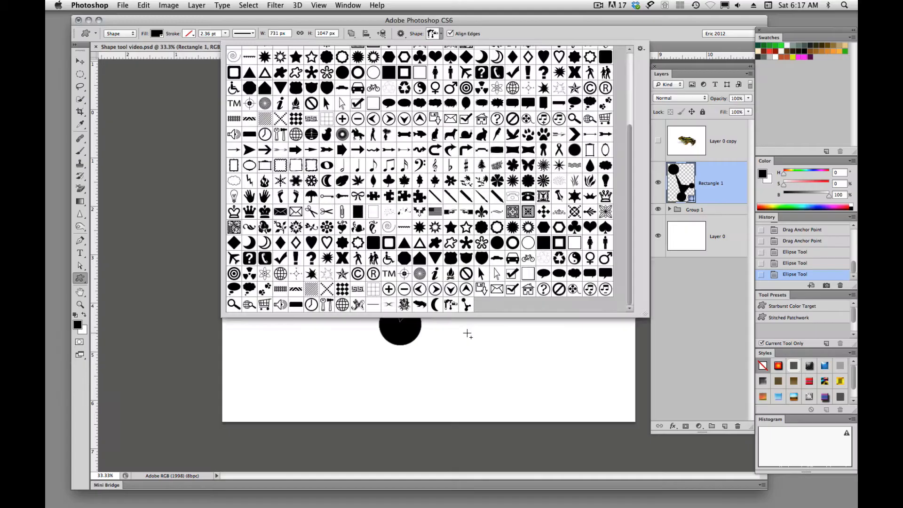
pyautogui.click(456, 333)
pyautogui.click(419, 272)
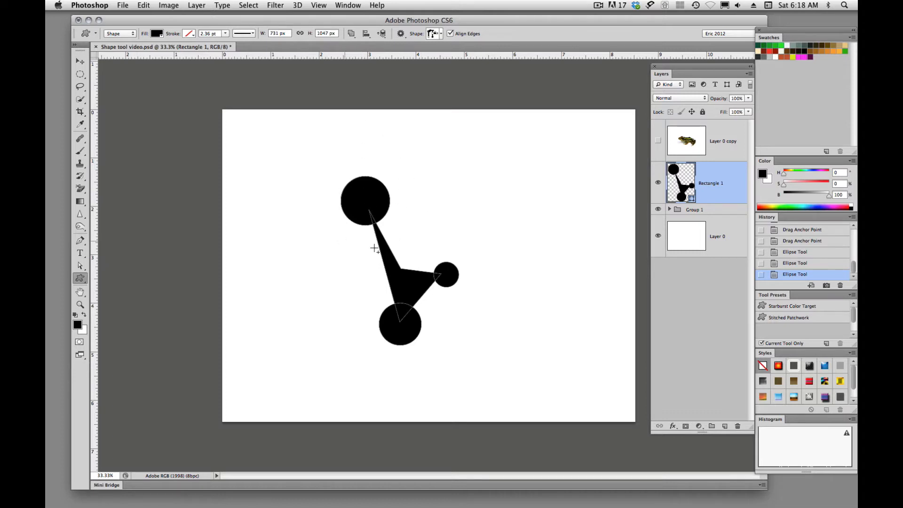
# - Cut smaller circular holes in the upper circle and the right-hand circle using the Ellipse tool set to Subtract Front Shape
pyautogui.click(351, 34)
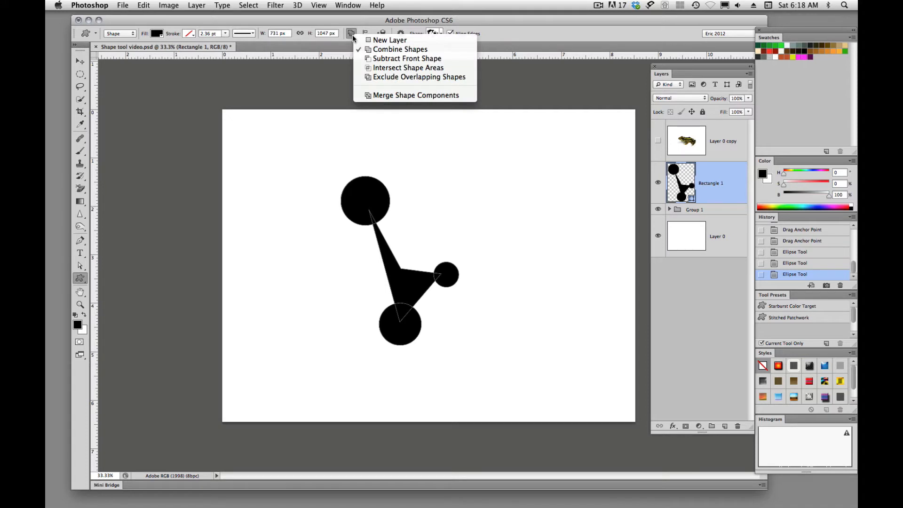
pyautogui.click(368, 60)
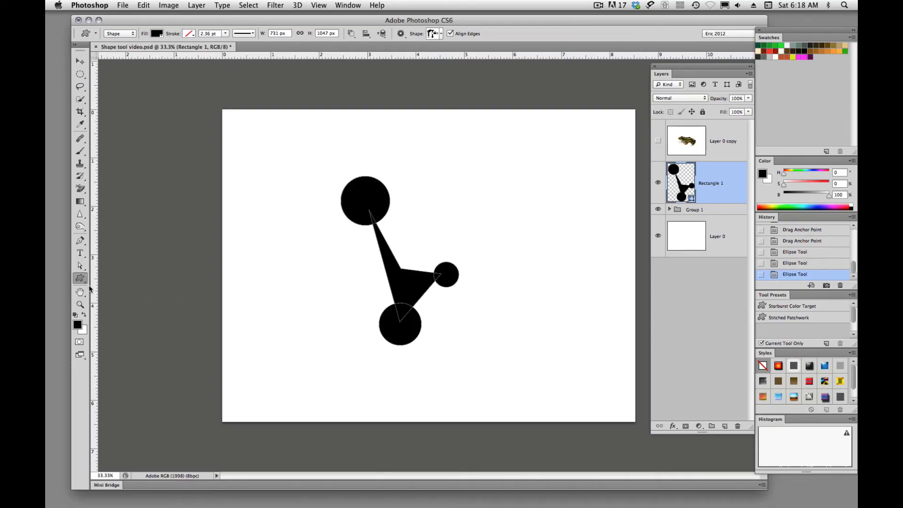
pyautogui.moveTo(87, 283); pyautogui.dragTo(109, 297)
pyautogui.moveTo(352, 189); pyautogui.dragTo(368, 214)
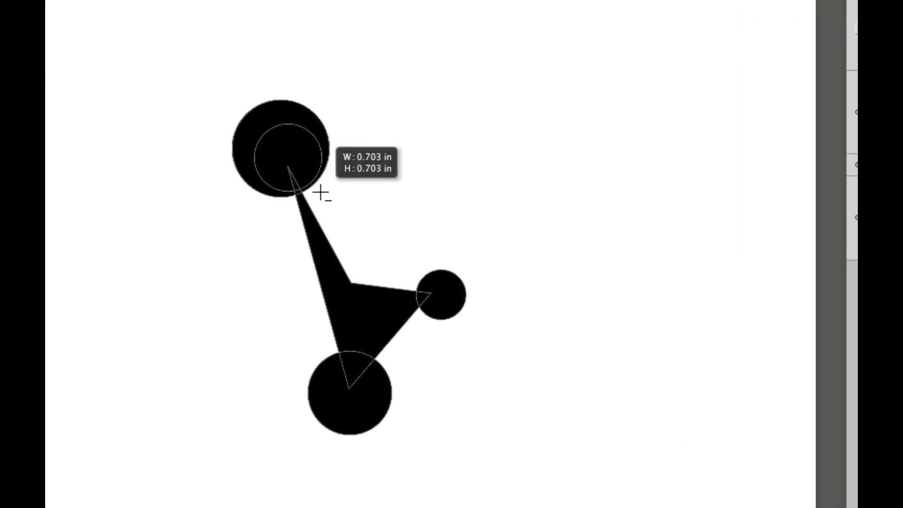
pyautogui.moveTo(316, 189); pyautogui.dragTo(319, 196)
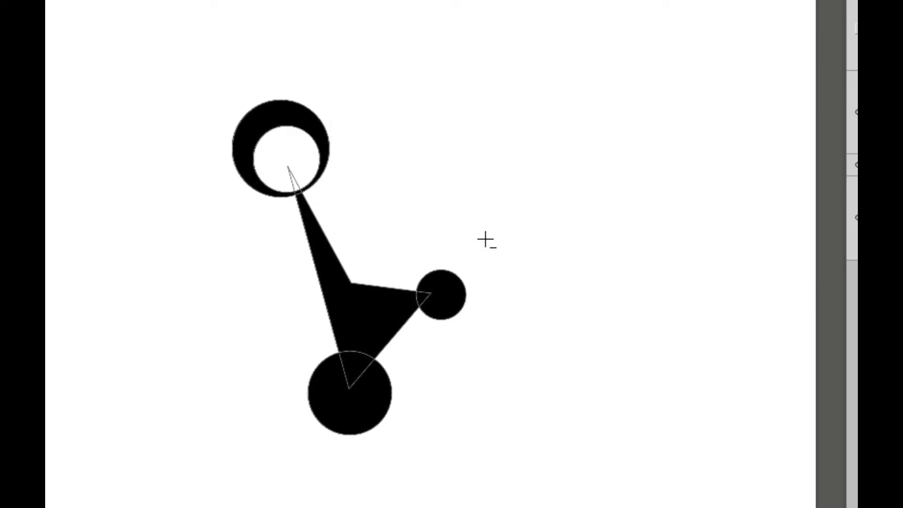
pyautogui.moveTo(434, 290)
pyautogui.mouseDown()
pyautogui.moveTo(457, 312)
pyautogui.moveTo(441, 304)
pyautogui.mouseUp()
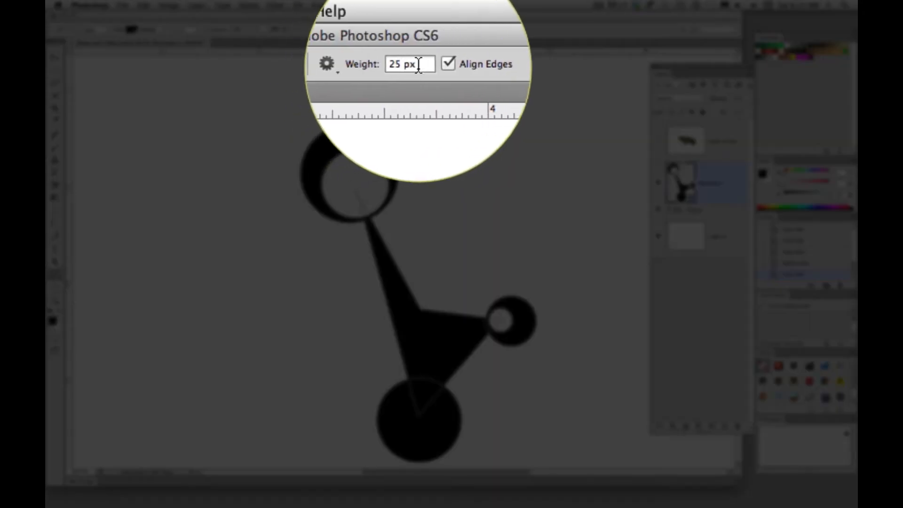
# - Draw three diagonal lines across the shape's narrow stem with the Line tool at 30 px weight, about 464, 301 and 446 px wide
pyautogui.click(410, 30)
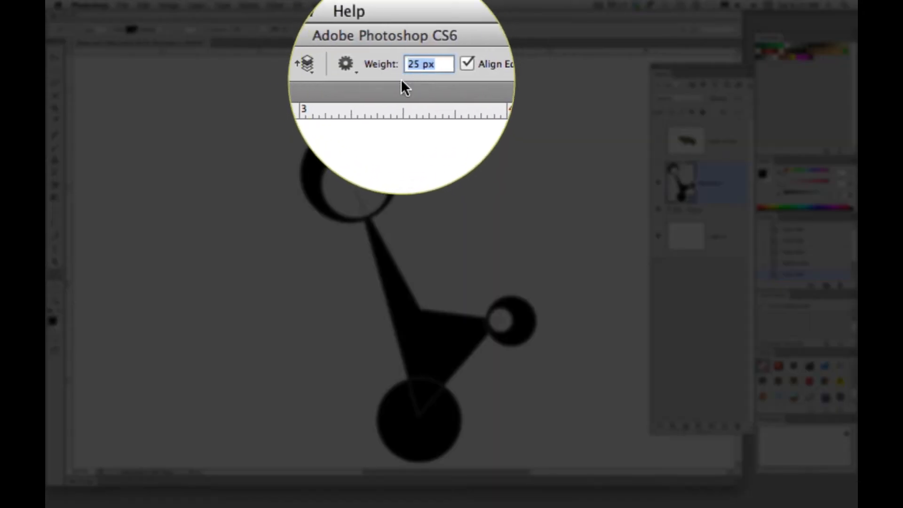
pyautogui.write('30')
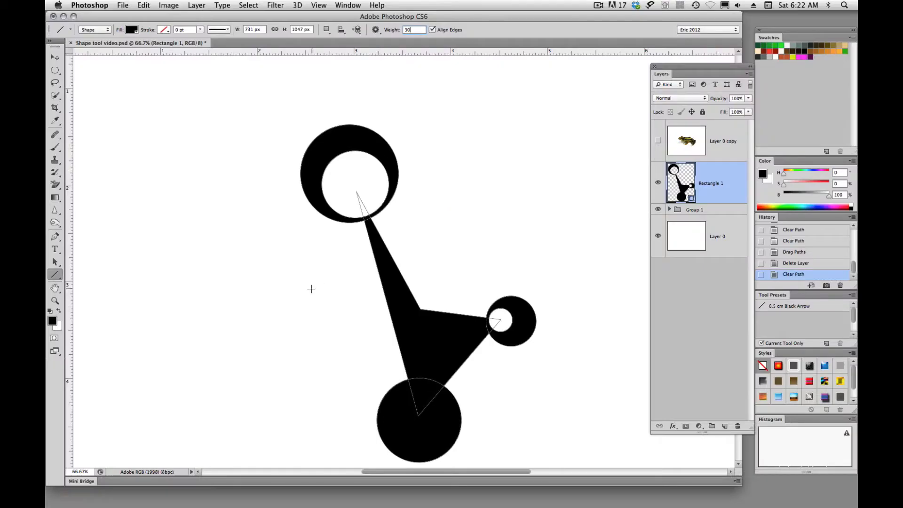
pyautogui.moveTo(307, 291); pyautogui.dragTo(450, 206)
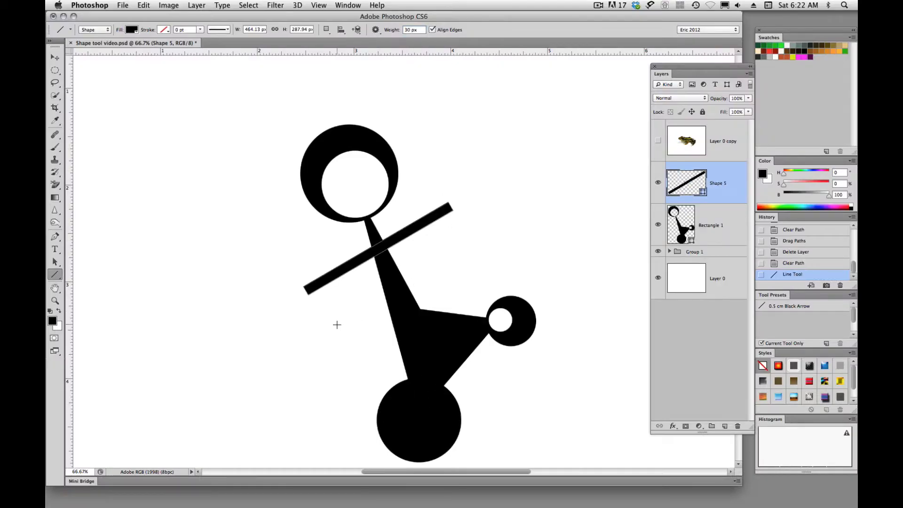
pyautogui.moveTo(336, 325); pyautogui.dragTo(429, 270)
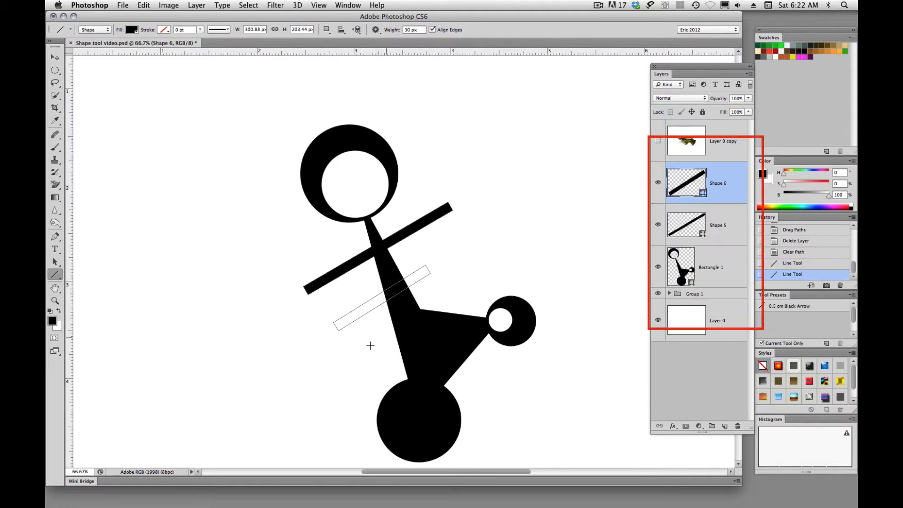
pyautogui.moveTo(350, 358); pyautogui.dragTo(487, 266)
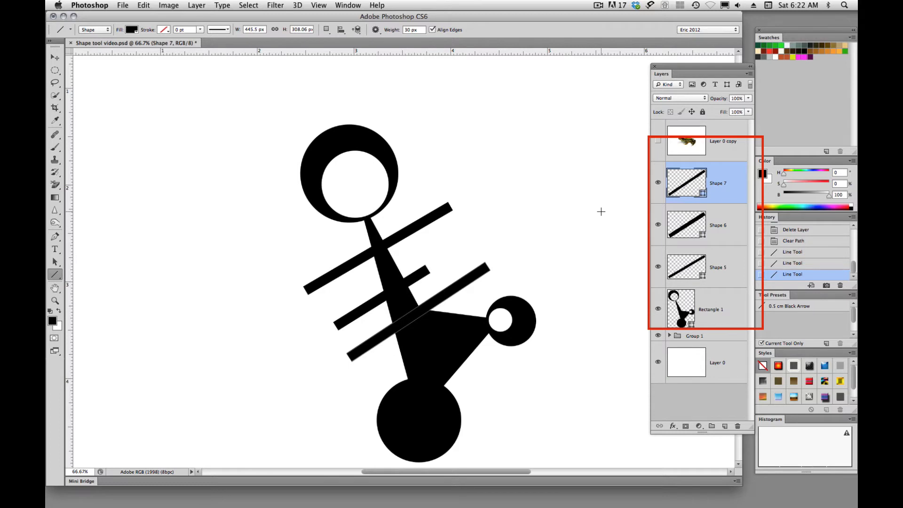
# - Merge the three line layers and the Rectangle 1 layer into one shape layer with Merge Shapes
pyautogui.keyDown('shift'); pyautogui.click(714, 309); pyautogui.keyUp('shift')
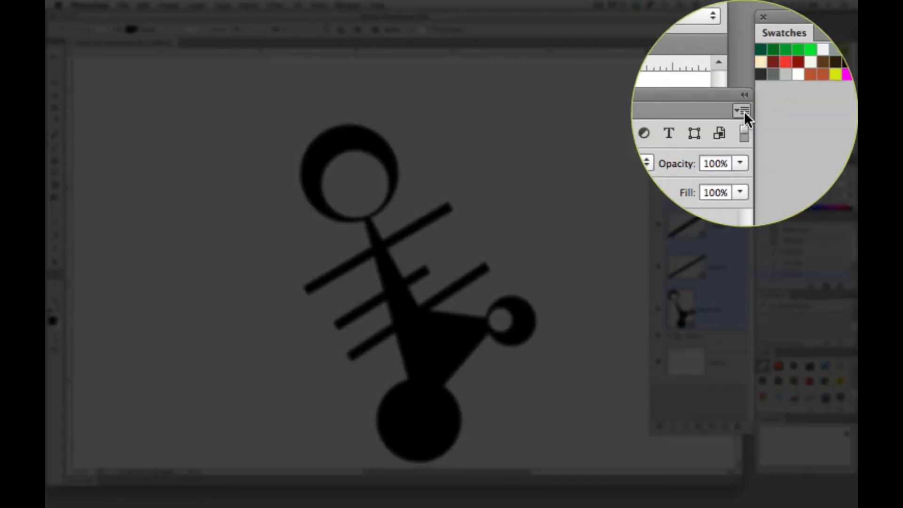
pyautogui.click(750, 74)
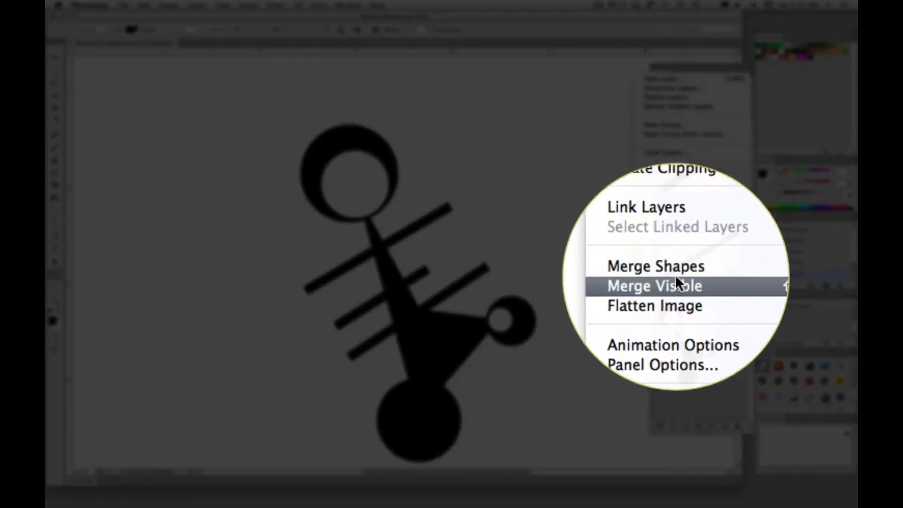
pyautogui.click(672, 272)
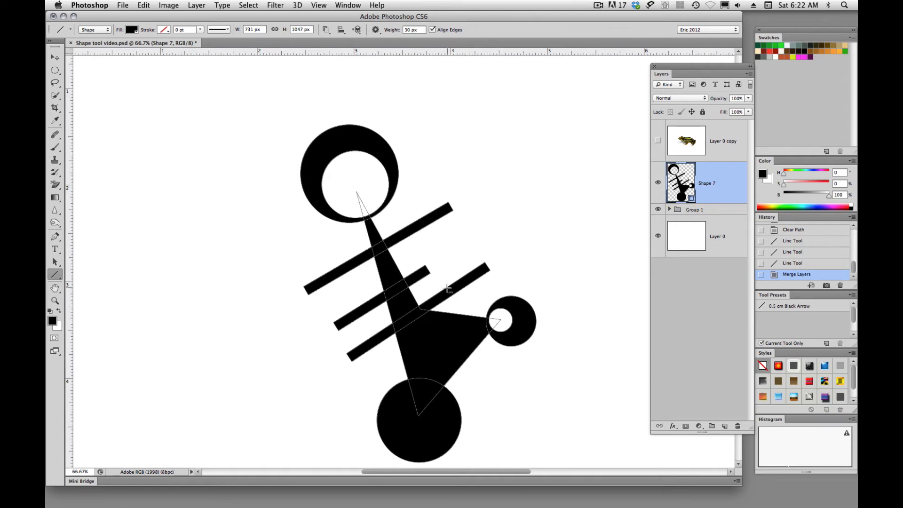
# - Define the merged shape with its three diagonal lines as a custom shape, keeping the suggested name
pyautogui.keyDown('alt'); pyautogui.keyDown('super'); pyautogui.click(422, 268); pyautogui.keyUp('super'); pyautogui.keyUp('alt')
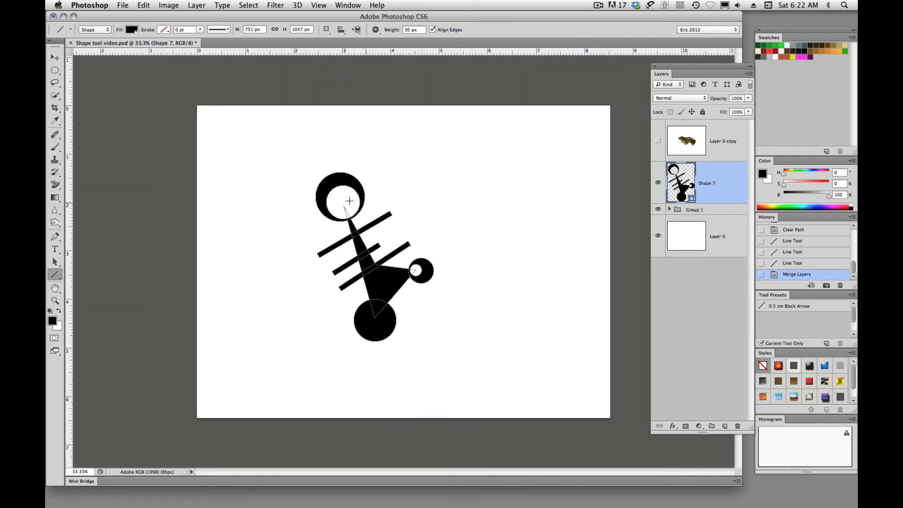
pyautogui.click(123, 5)
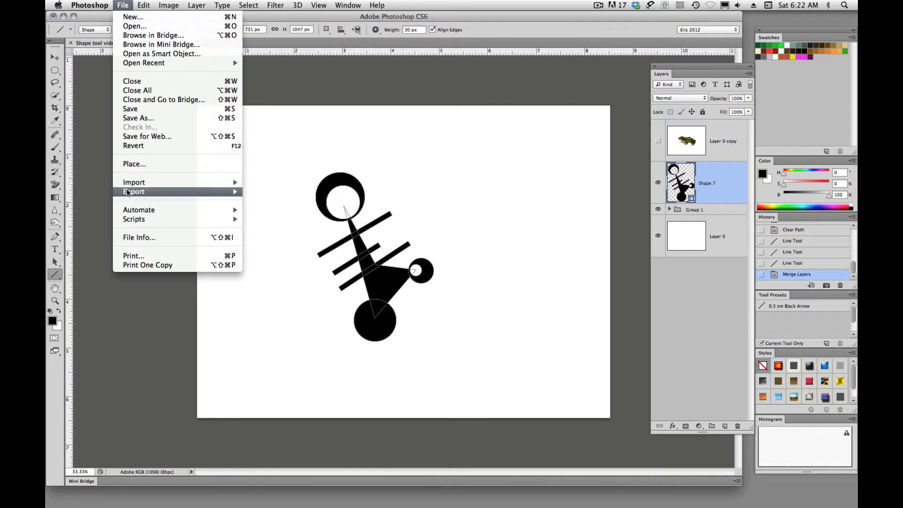
pyautogui.moveTo(144, 5)
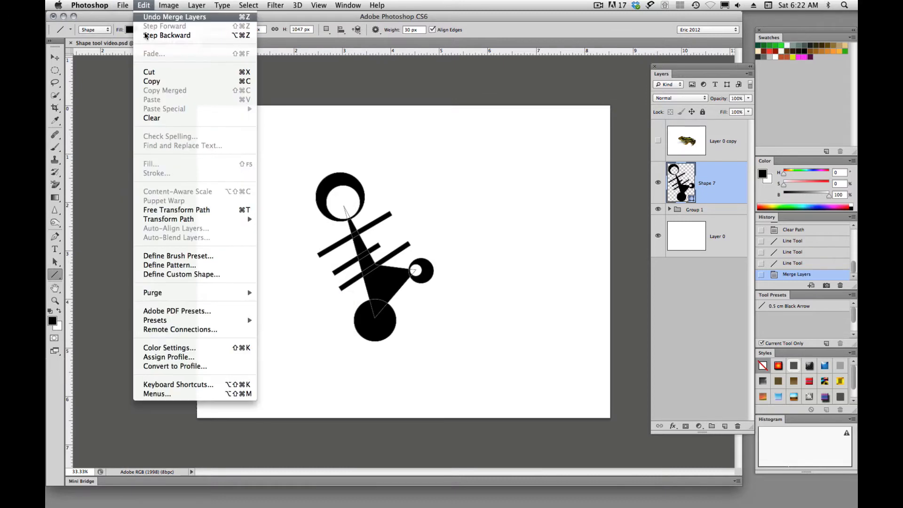
pyautogui.click(161, 275)
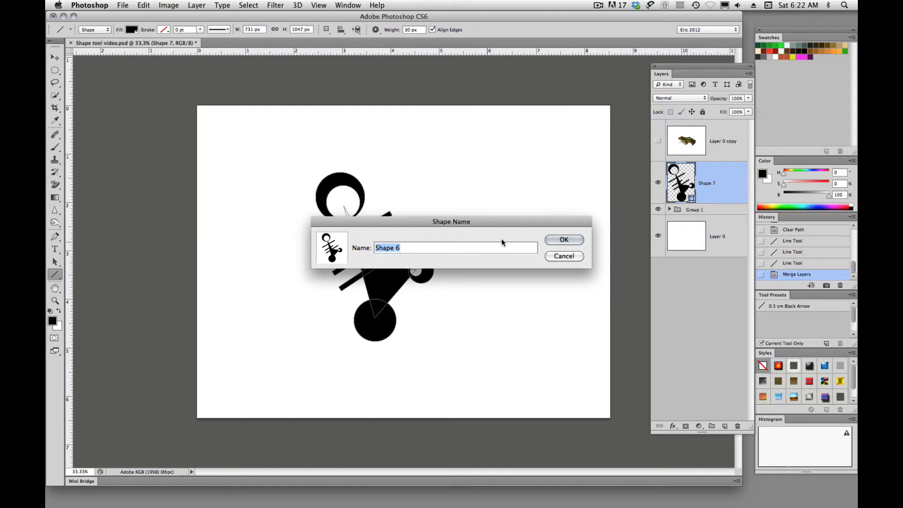
pyautogui.click(553, 239)
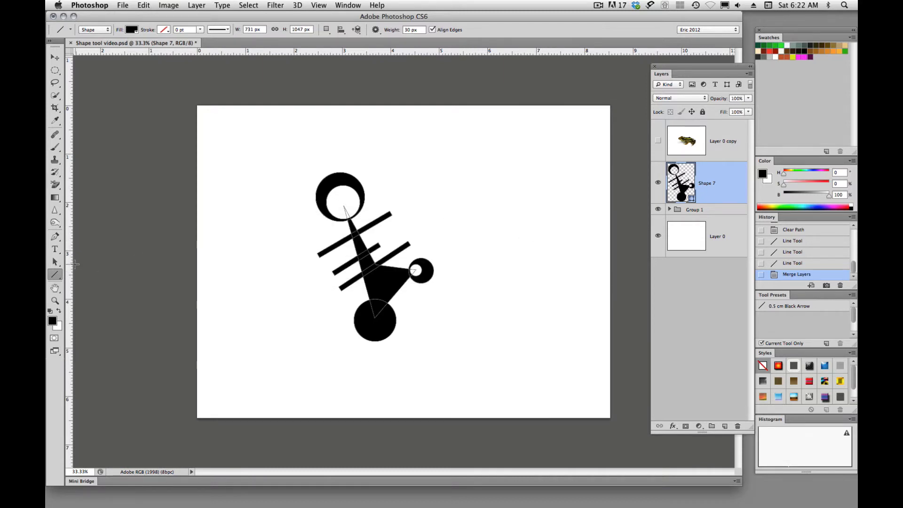
# - With the Path Selection tool, duplicate the top, small right-hand and bottom circles onto the free ends of the upper and lowest diagonal lines
pyautogui.click(55, 263)
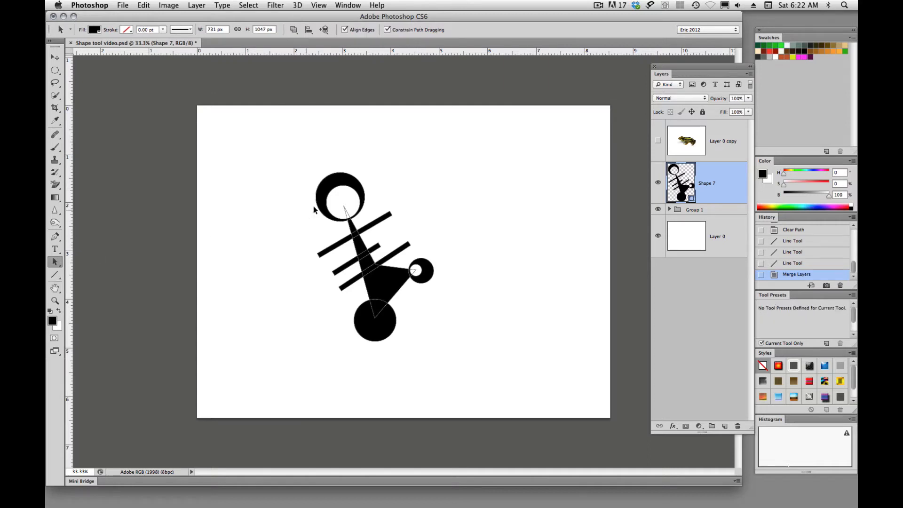
pyautogui.click(337, 179)
pyautogui.moveTo(338, 178); pyautogui.dragTo(401, 186)
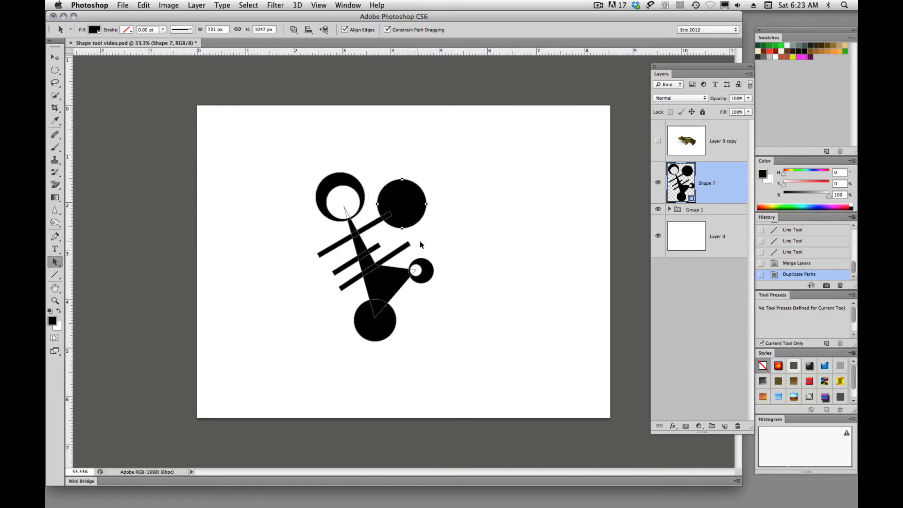
pyautogui.click(429, 271)
pyautogui.moveTo(428, 271); pyautogui.dragTo(342, 293)
pyautogui.moveTo(378, 321); pyautogui.dragTo(312, 262)
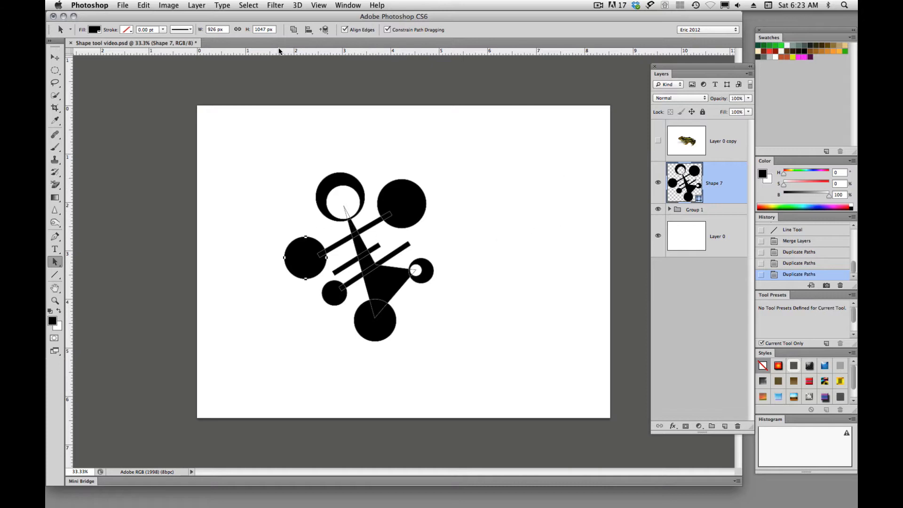
# - Save the variant with the three duplicated circles as another custom shape under the suggested name
pyautogui.click(144, 6)
pyautogui.click(160, 277)
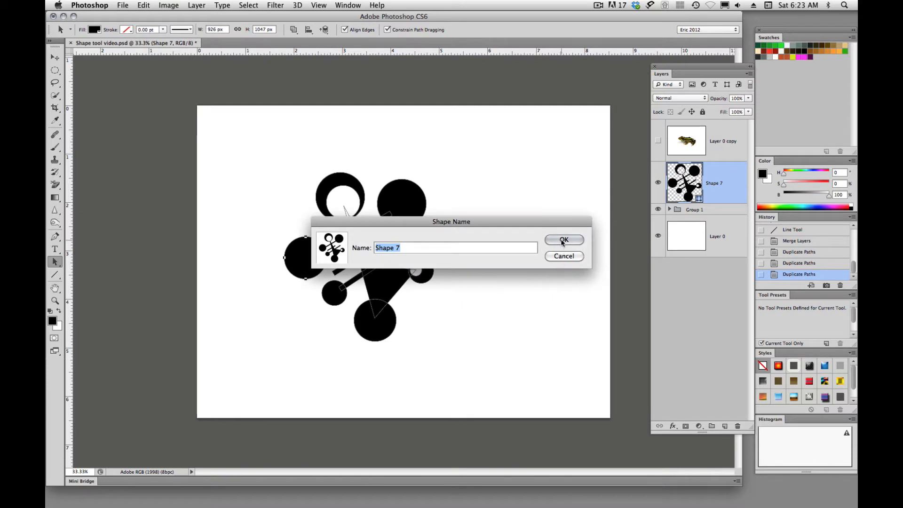
pyautogui.click(562, 240)
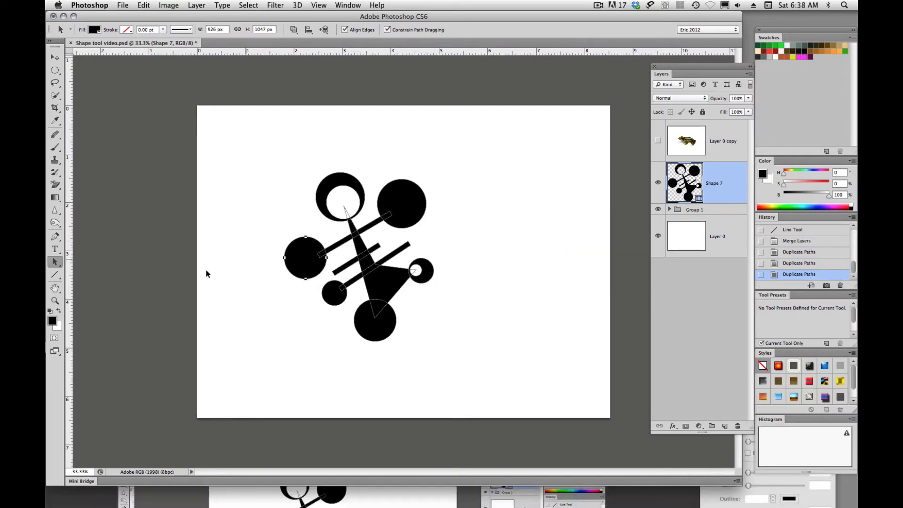
# - With the Direct Selection tool, widen the right ends of the lowest and middle diagonal lines and taper the middle line's left end
pyautogui.moveTo(55, 261); pyautogui.dragTo(106, 275)
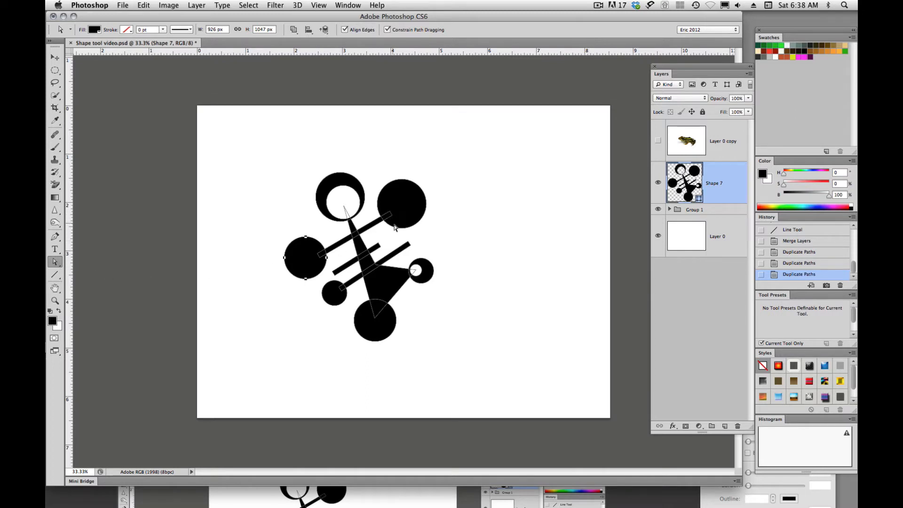
pyautogui.click(407, 244)
pyautogui.scroll(2, 409, 244)
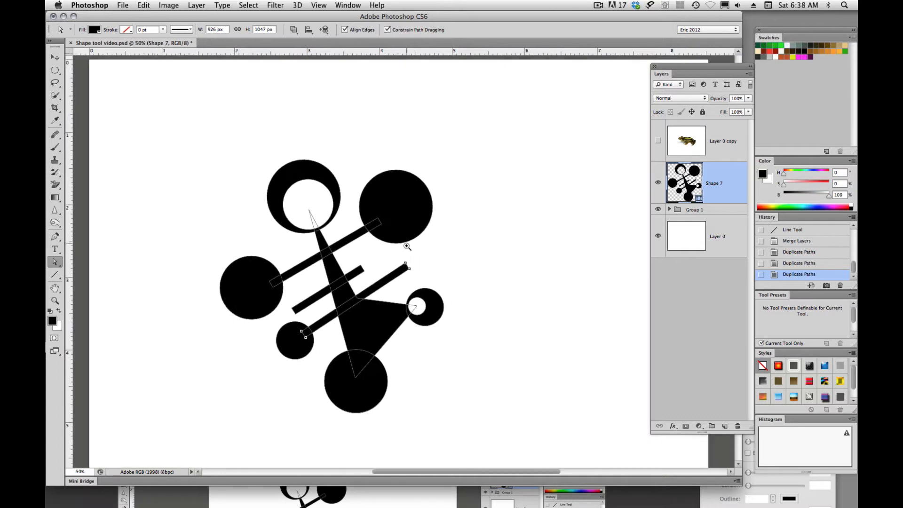
pyautogui.moveTo(409, 267)
pyautogui.mouseDown()
pyautogui.moveTo(431, 270)
pyautogui.moveTo(403, 256)
pyautogui.mouseUp()
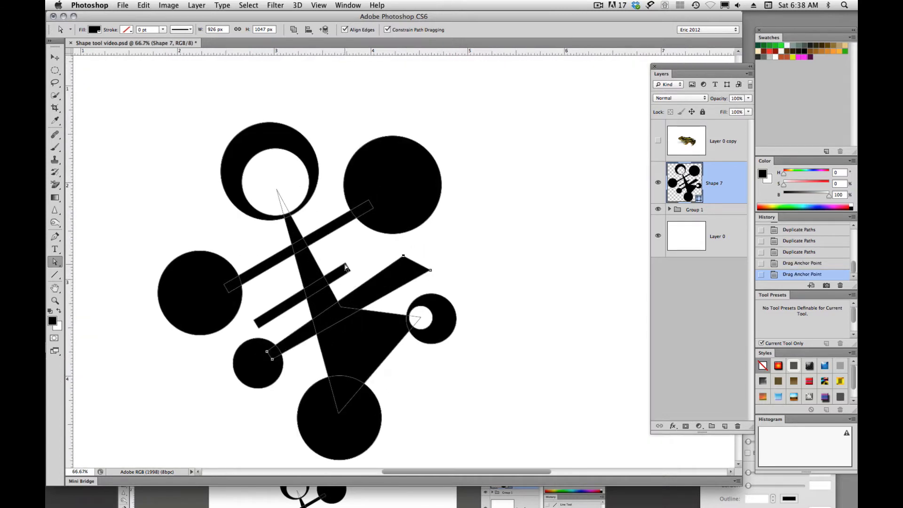
pyautogui.moveTo(345, 264); pyautogui.dragTo(366, 265)
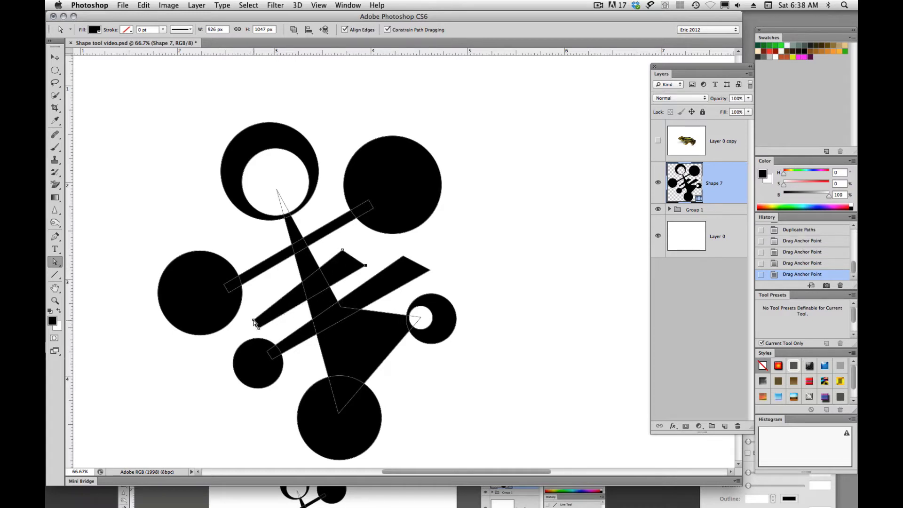
pyautogui.moveTo(254, 324); pyautogui.dragTo(255, 325)
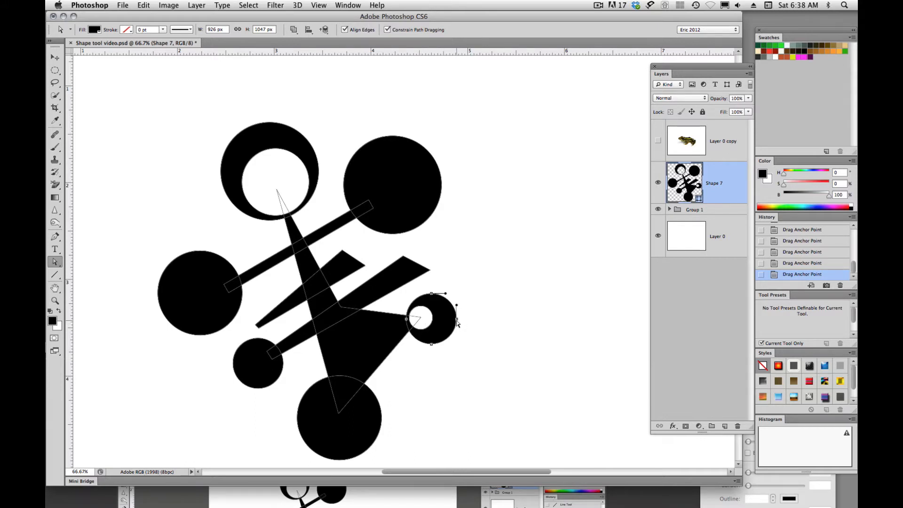
# - Stretch the small right-hand circle outward into a teardrop and bend the upper-right circle's side into a curved hook
pyautogui.click(456, 319)
pyautogui.moveTo(456, 319); pyautogui.dragTo(497, 321)
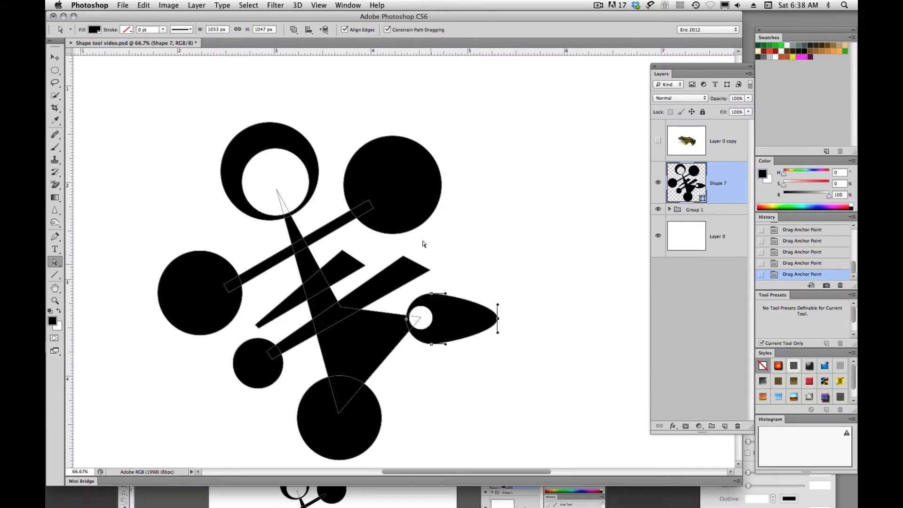
pyautogui.click(428, 155)
pyautogui.moveTo(442, 158); pyautogui.dragTo(483, 198)
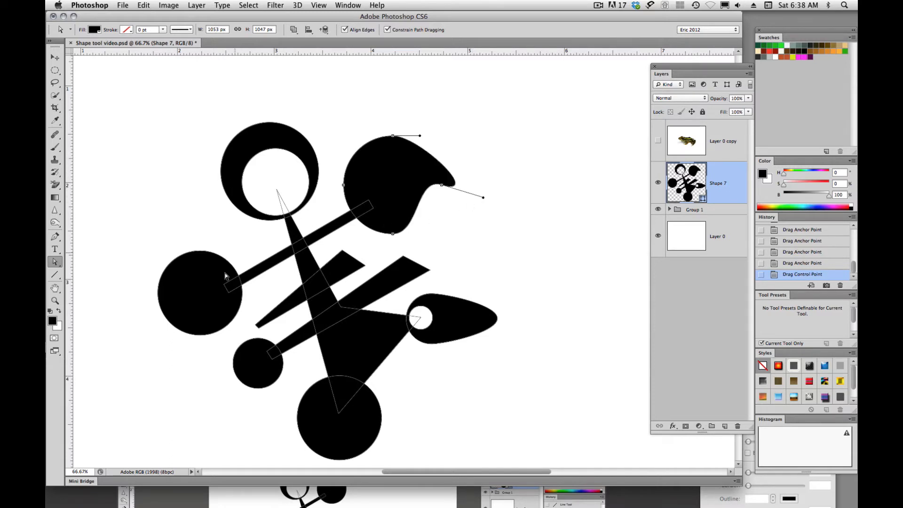
# - Pull the control handles of the large left circle outward to form a curved, leaf-like lobe
pyautogui.click(186, 278)
pyautogui.moveTo(158, 269); pyautogui.dragTo(80, 276)
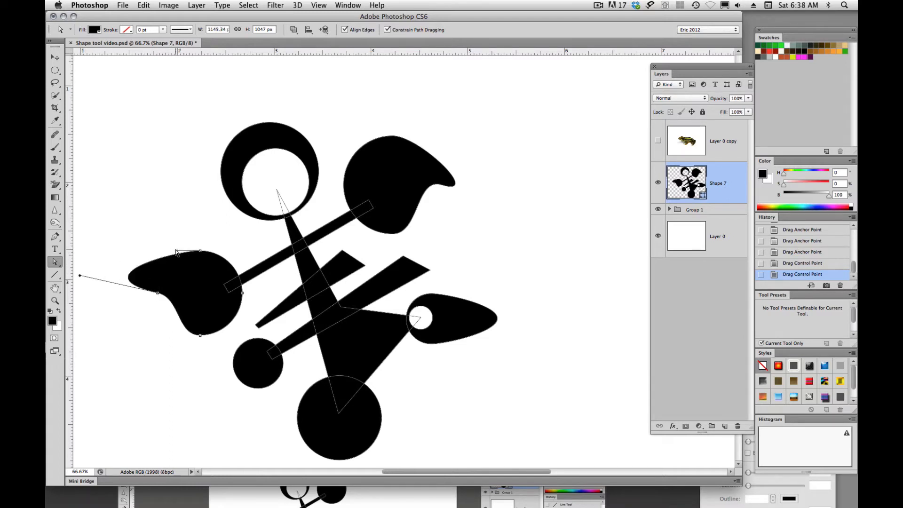
pyautogui.moveTo(176, 251); pyautogui.dragTo(110, 244)
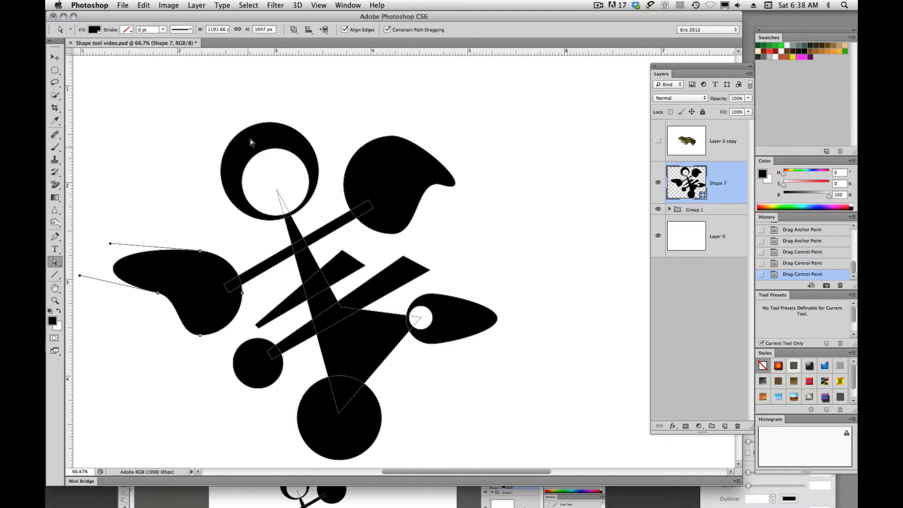
# - Pull the top circle's uppermost anchor point upward to make it egg-shaped
pyautogui.click(251, 137)
pyautogui.click(246, 129)
pyautogui.moveTo(266, 123); pyautogui.dragTo(273, 79)
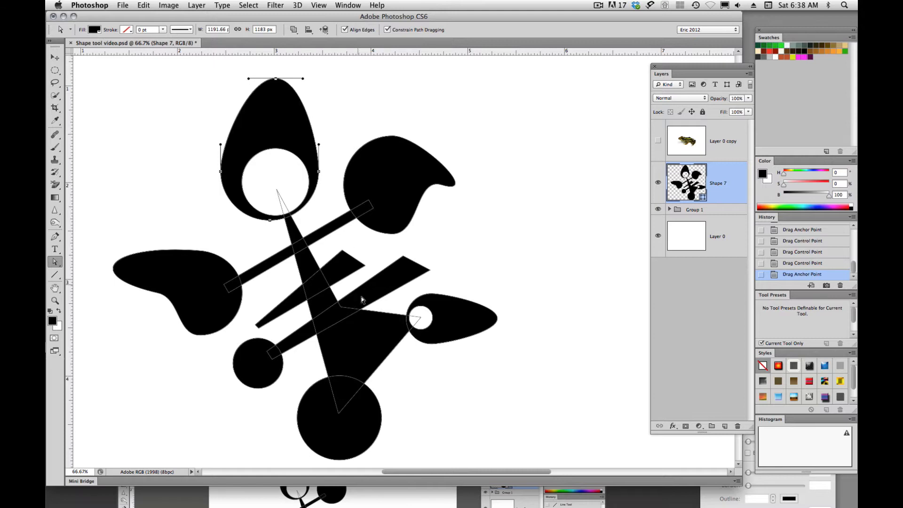
# - Move the right corner anchor of the lowest diagonal bar outward and slightly up to form a long point
pyautogui.scroll(-6, 360, 330)
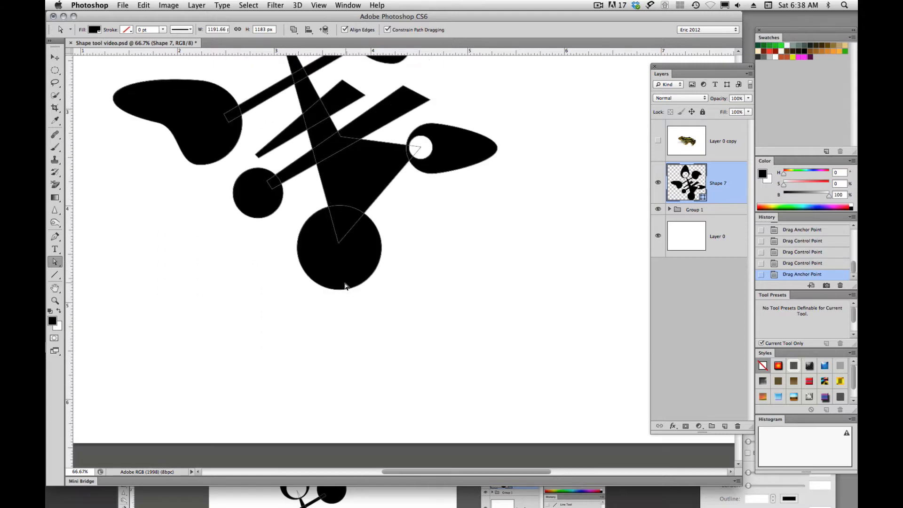
pyautogui.click(341, 290)
pyautogui.press('super+minus')
pyautogui.press('super+minus')
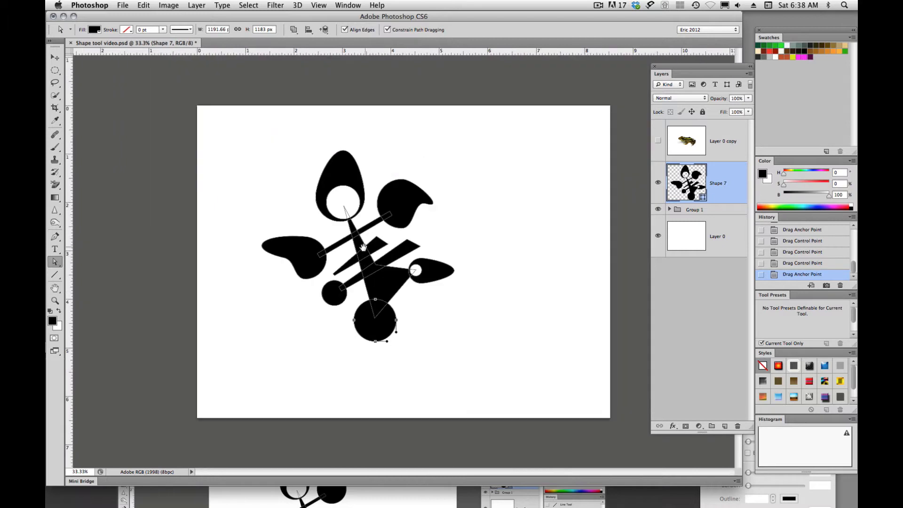
pyautogui.click(421, 247)
pyautogui.moveTo(421, 247); pyautogui.dragTo(441, 238)
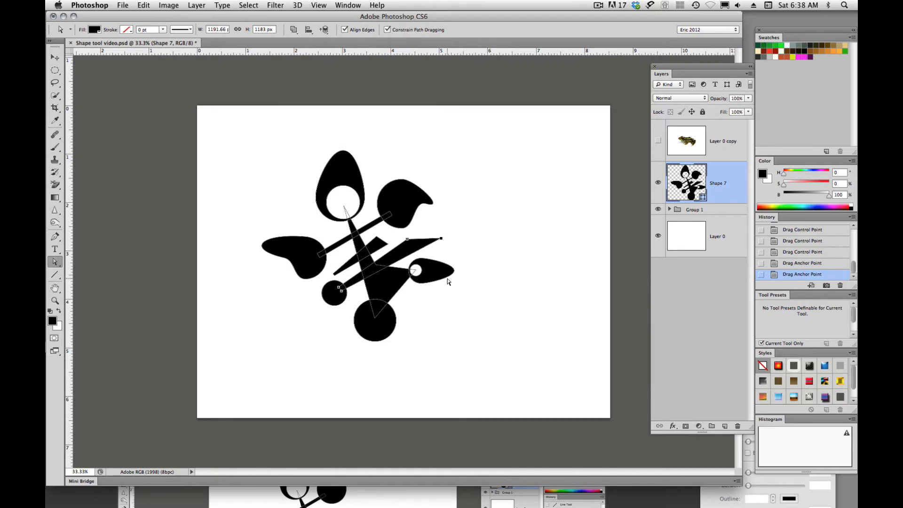
# - Stretch the bottom circle's lowest anchor downward and fold its control handles upward to form a sharp tip, then deselect the path
pyautogui.click(372, 343)
pyautogui.moveTo(375, 342); pyautogui.dragTo(376, 369)
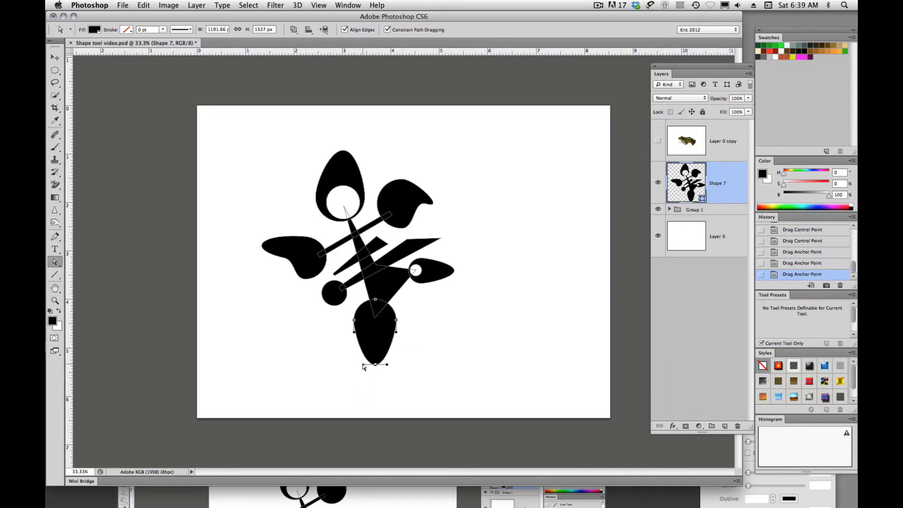
pyautogui.moveTo(363, 366); pyautogui.dragTo(363, 319)
pyautogui.click(437, 357)
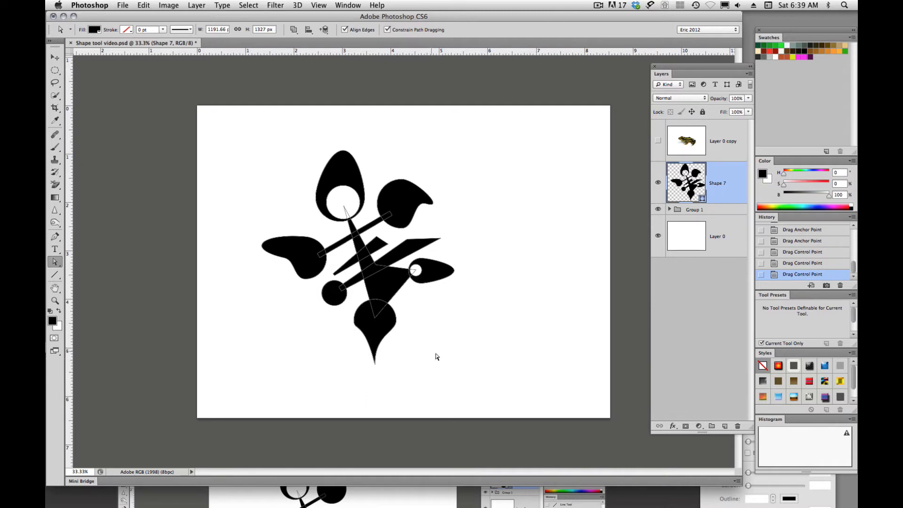
pyautogui.click(264, 243)
pyautogui.click(435, 309)
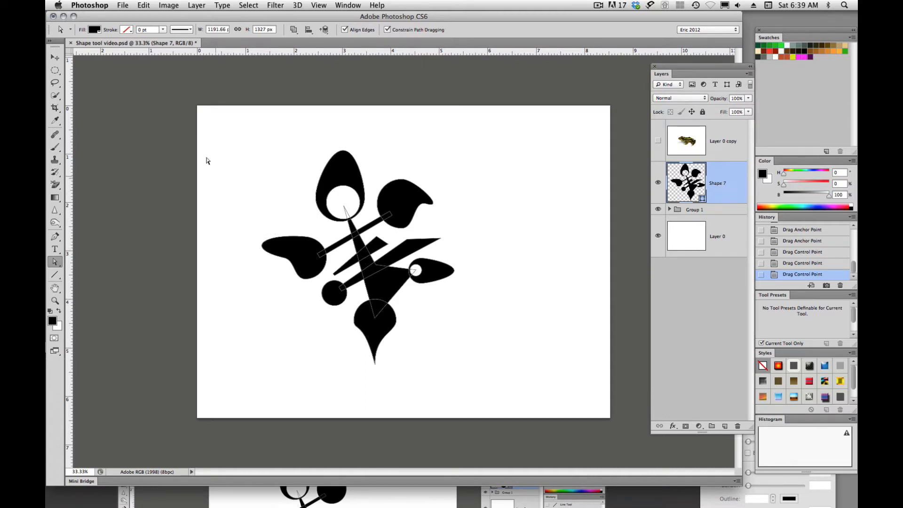
# - Define the reshaped, leaf-like design as a new custom shape, keeping the suggested name
pyautogui.click(144, 5)
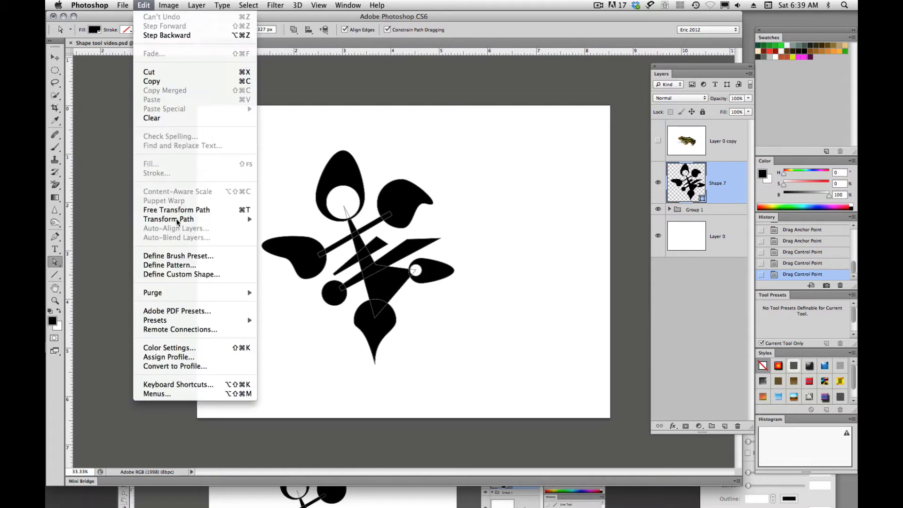
pyautogui.click(160, 275)
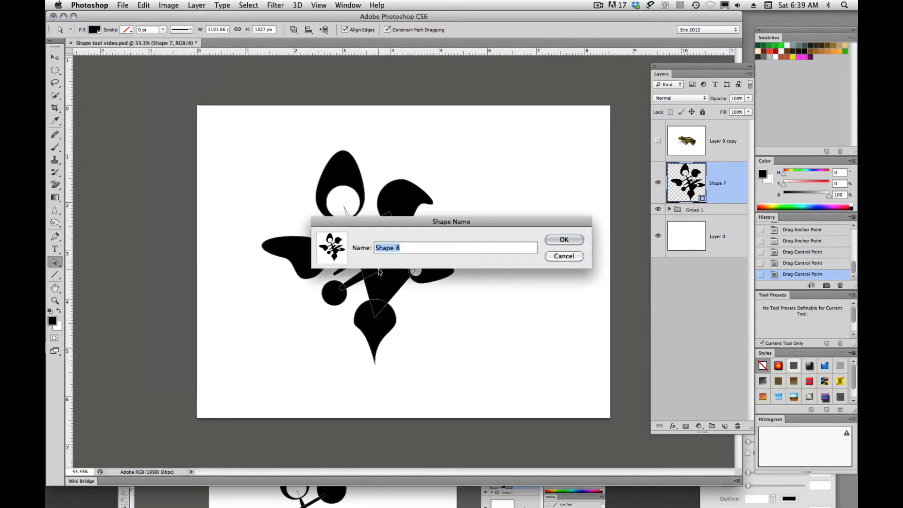
pyautogui.click(565, 239)
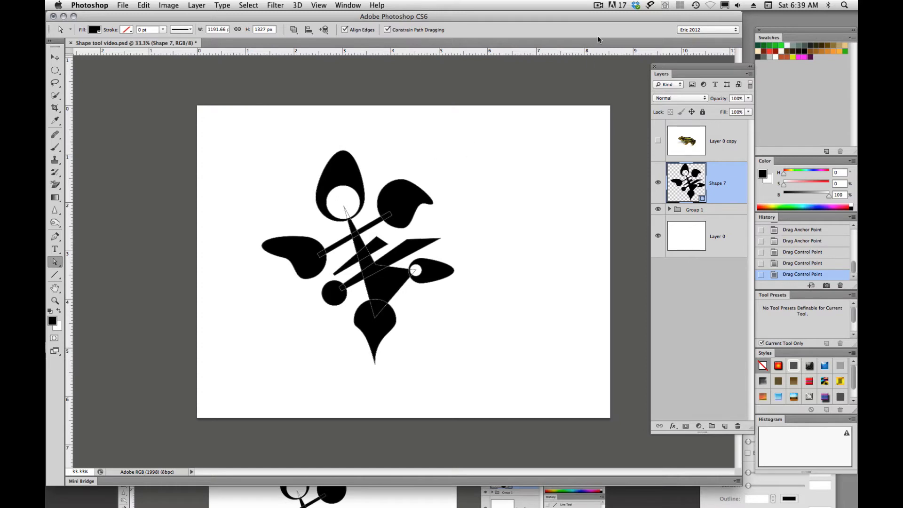
pyautogui.click(598, 6)
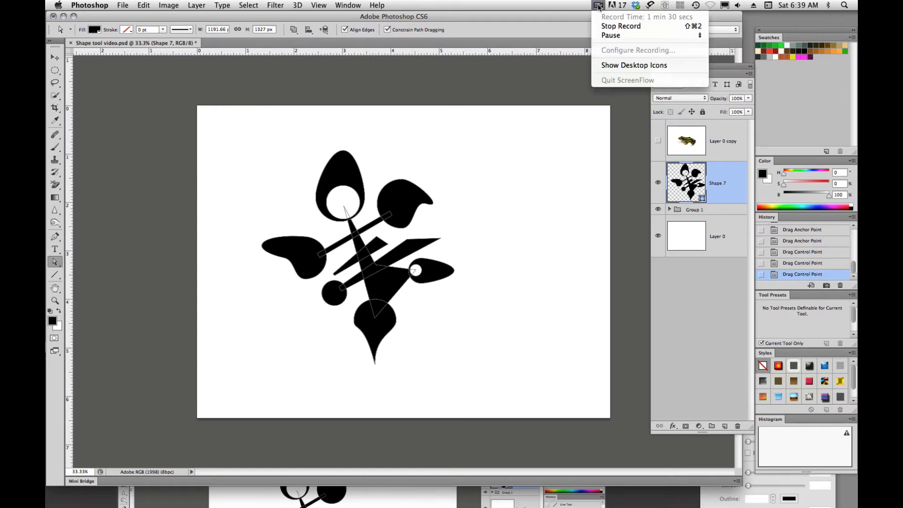
pyautogui.click(608, 36)
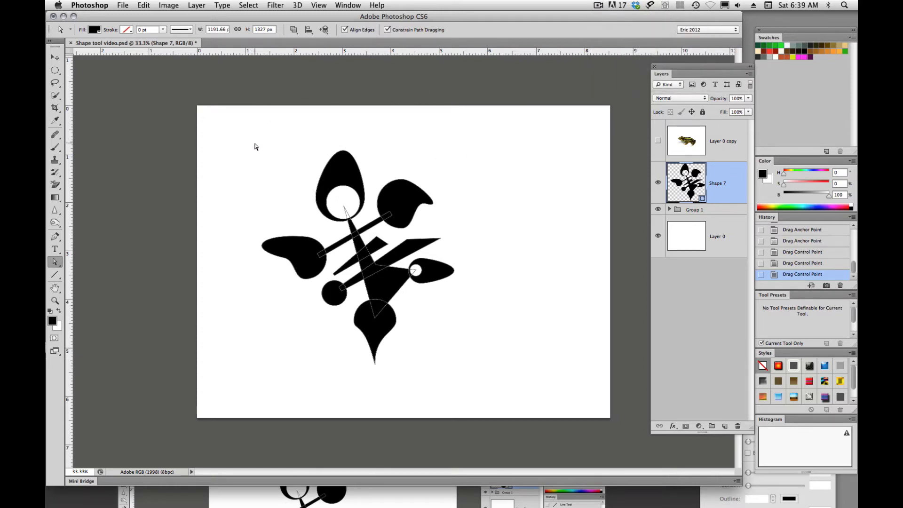
# - Examine the path operations, path alignment and path arrangement options available for the shape
pyautogui.click(294, 30)
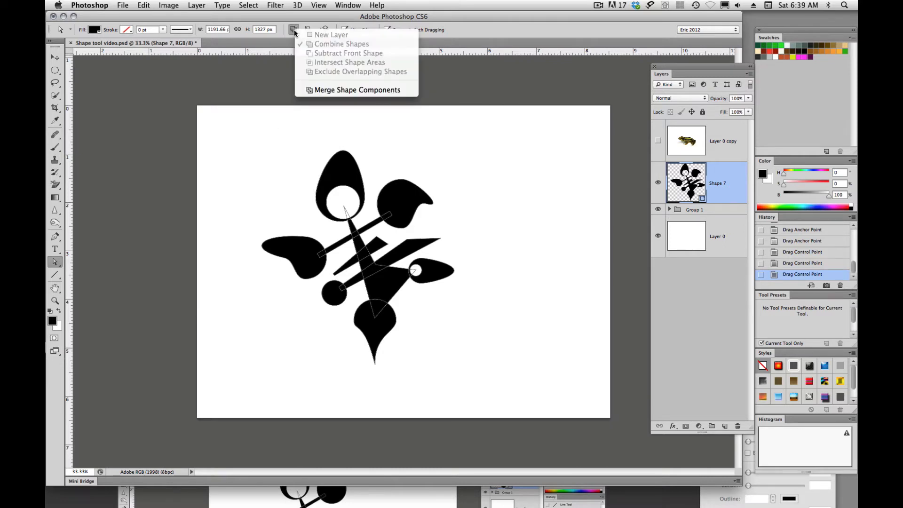
pyautogui.click(295, 32)
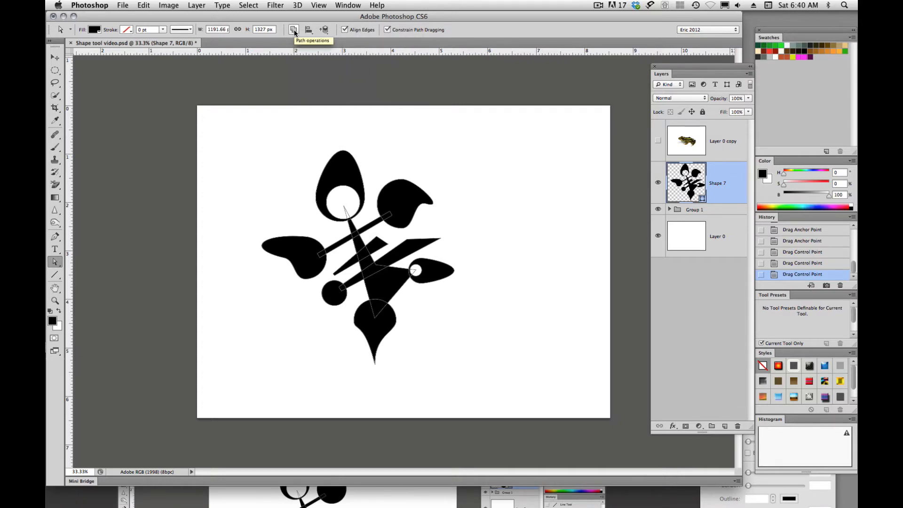
pyautogui.click(309, 31)
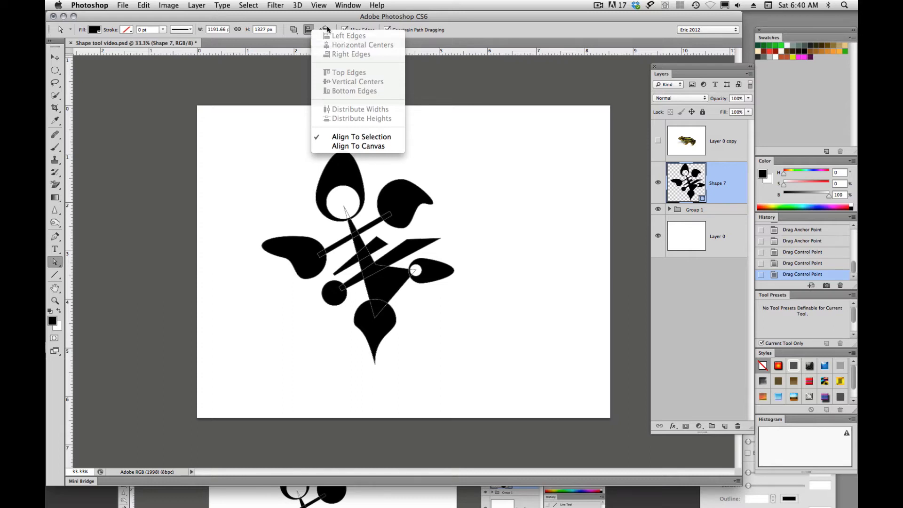
pyautogui.click(328, 29)
pyautogui.click(325, 30)
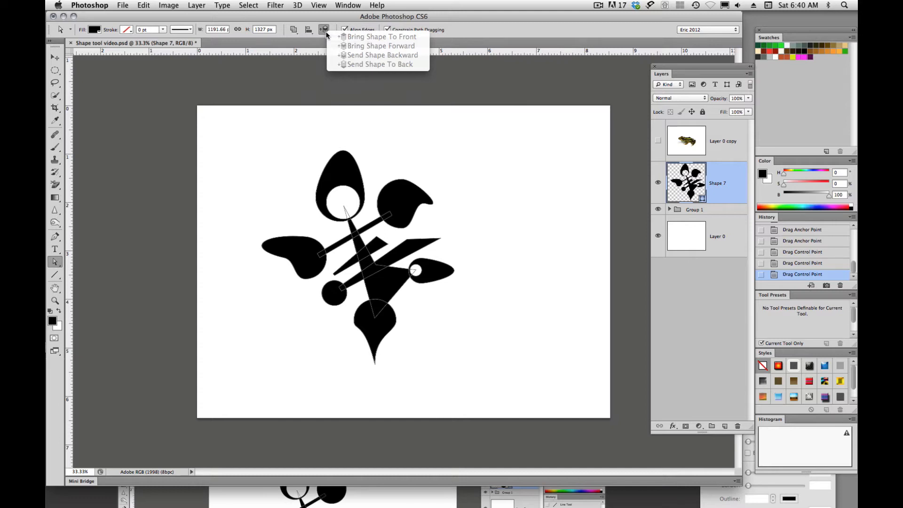
pyautogui.click(310, 142)
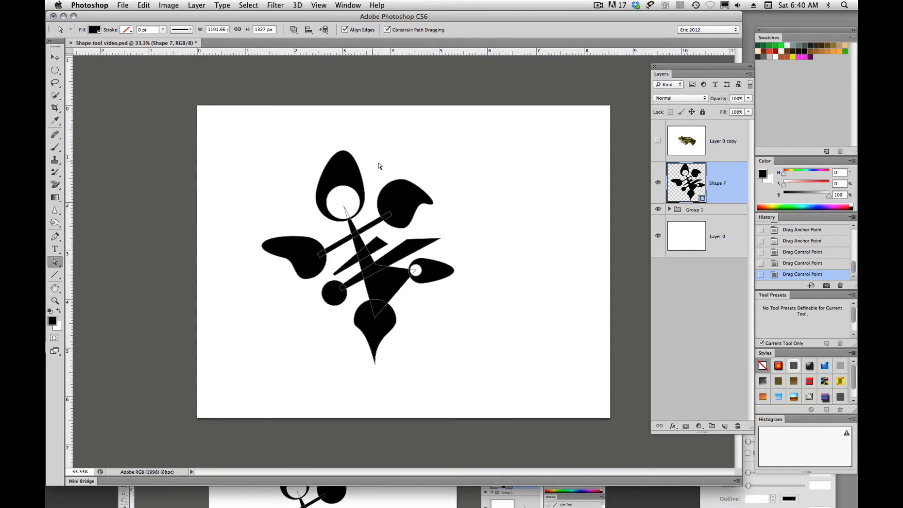
pyautogui.click(599, 6)
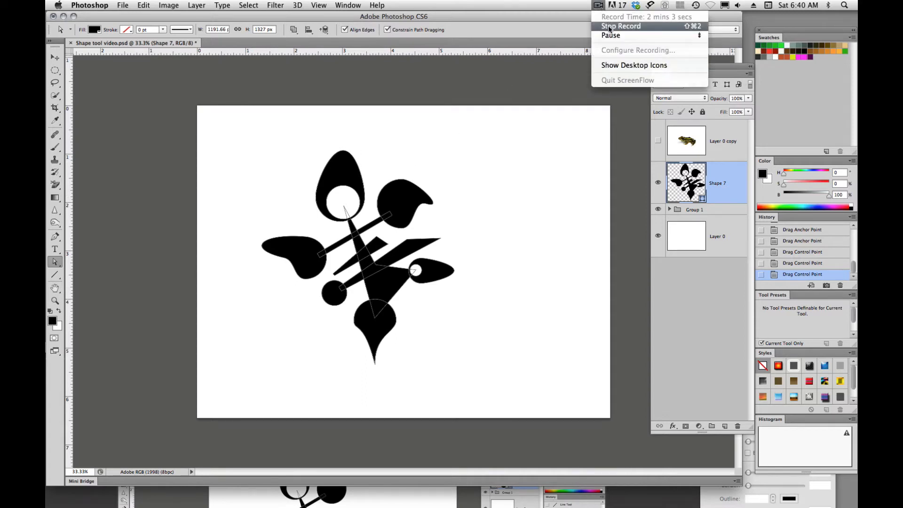
pyautogui.click(611, 35)
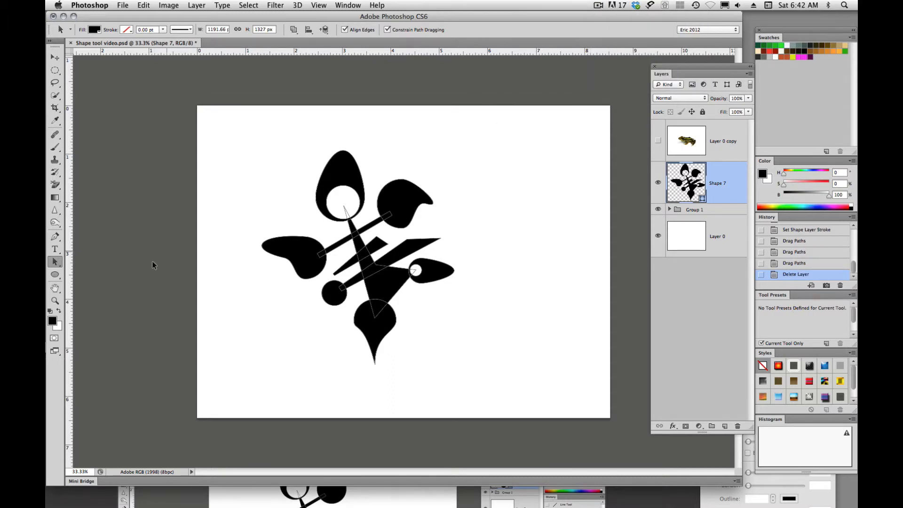
# - With the Custom Shape tool, save all the loaded shapes as a set named "fun shapes" in the Custom Shapes folder
pyautogui.click(54, 275)
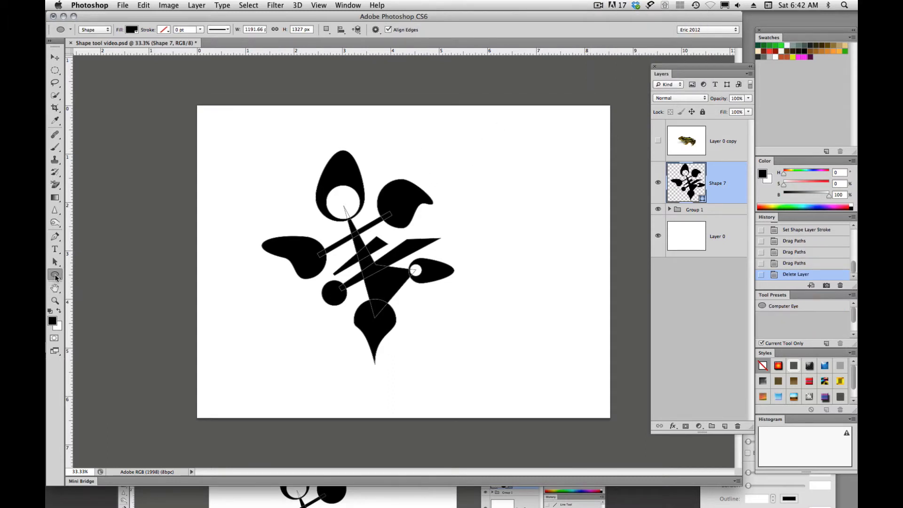
pyautogui.moveTo(55, 278); pyautogui.dragTo(79, 317)
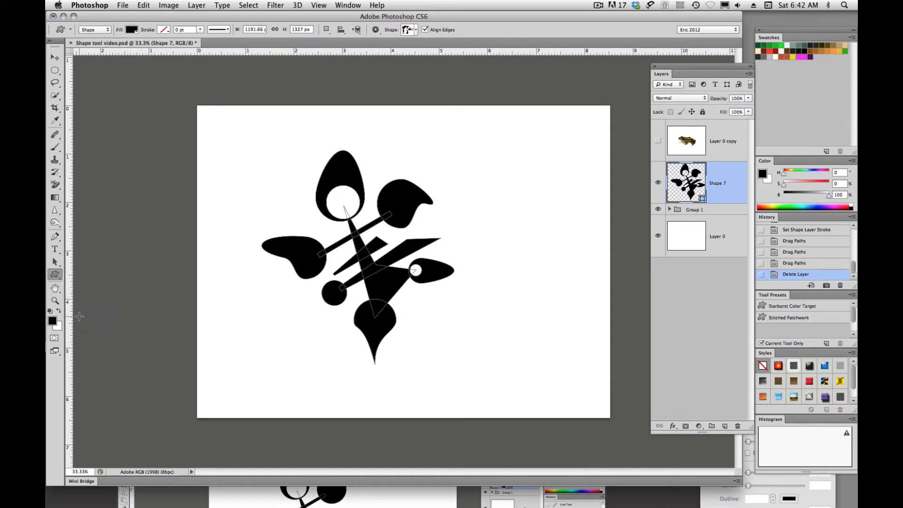
pyautogui.click(416, 30)
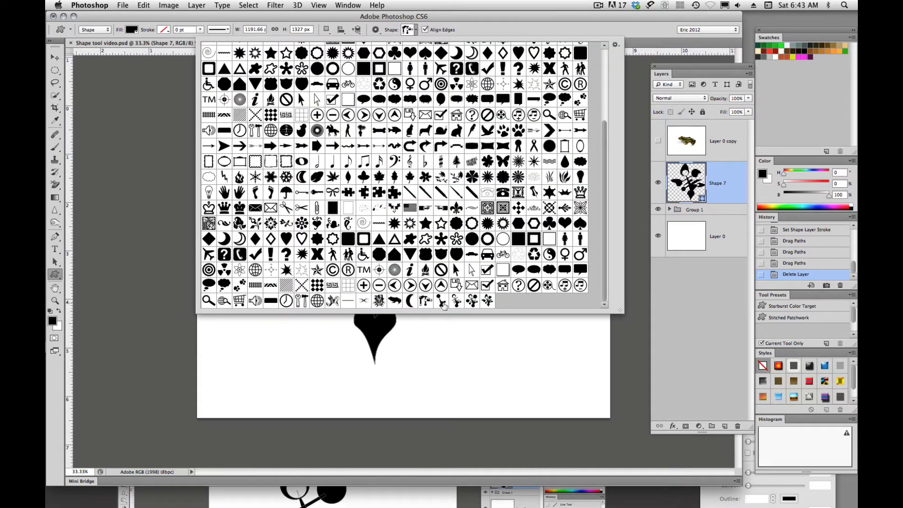
pyautogui.click(616, 45)
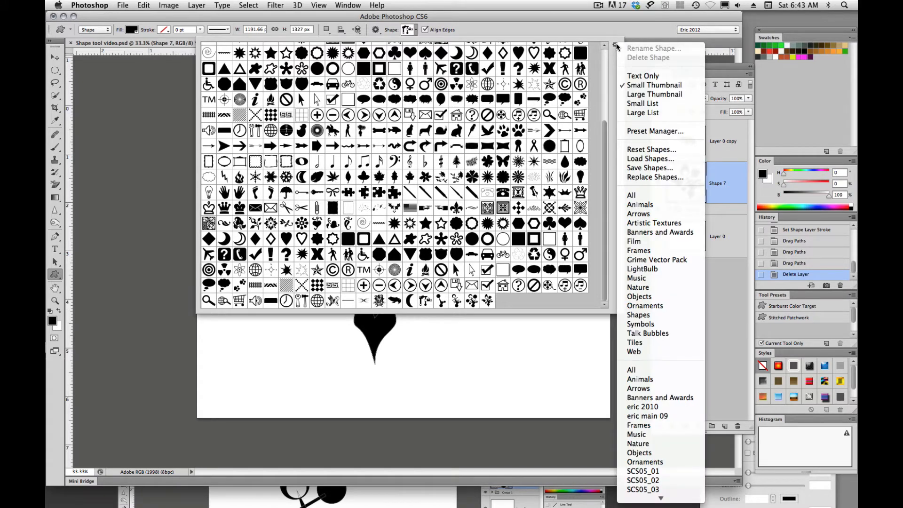
pyautogui.click(638, 168)
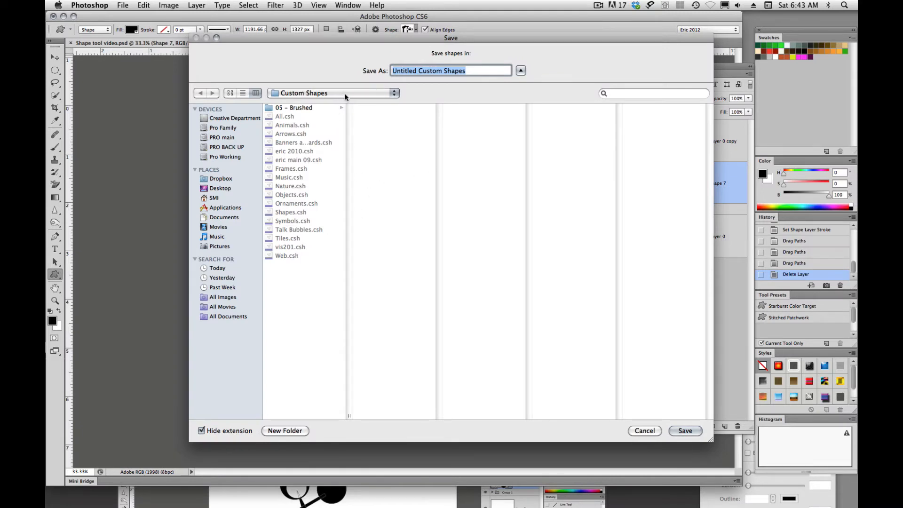
pyautogui.moveTo(473, 72); pyautogui.dragTo(379, 72)
pyautogui.write('f')
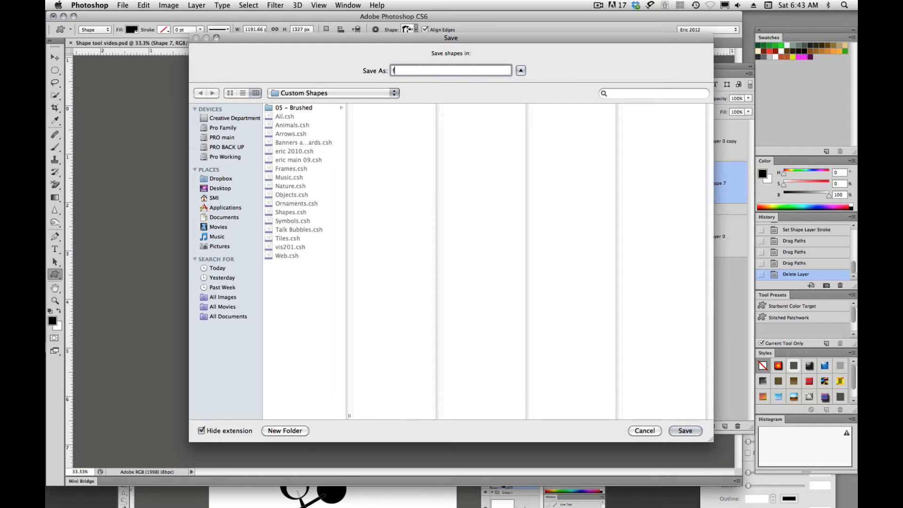
pyautogui.write('un shapes')
pyautogui.press('Return')
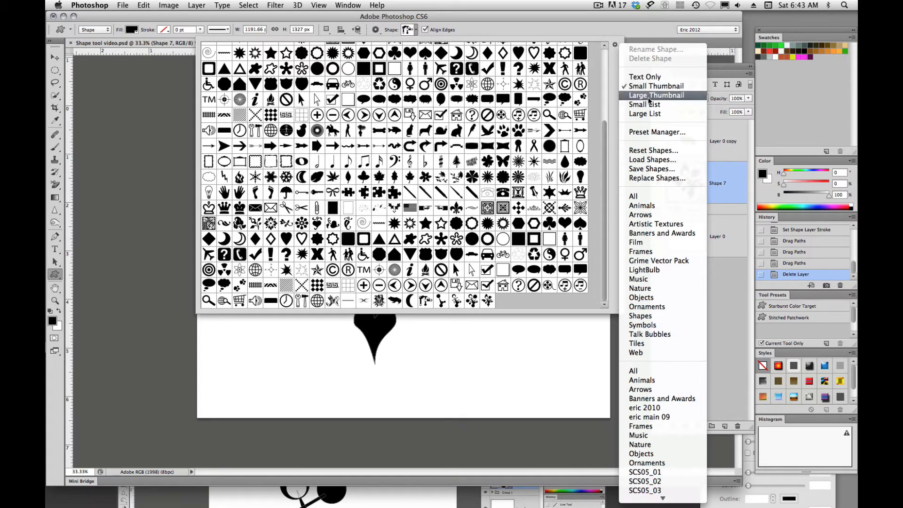
# - Replace the loaded custom shapes with the Animals set, and replace that set with Artistic Textures
pyautogui.click(640, 209)
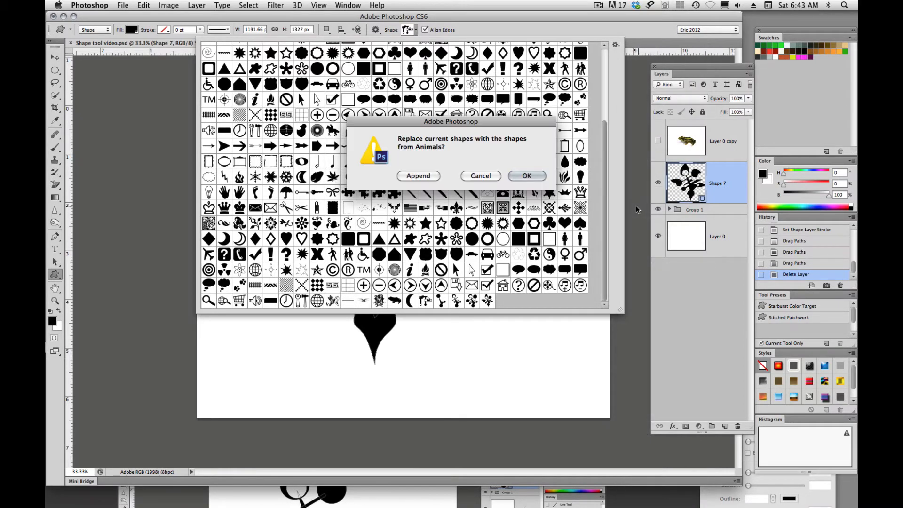
pyautogui.click(529, 176)
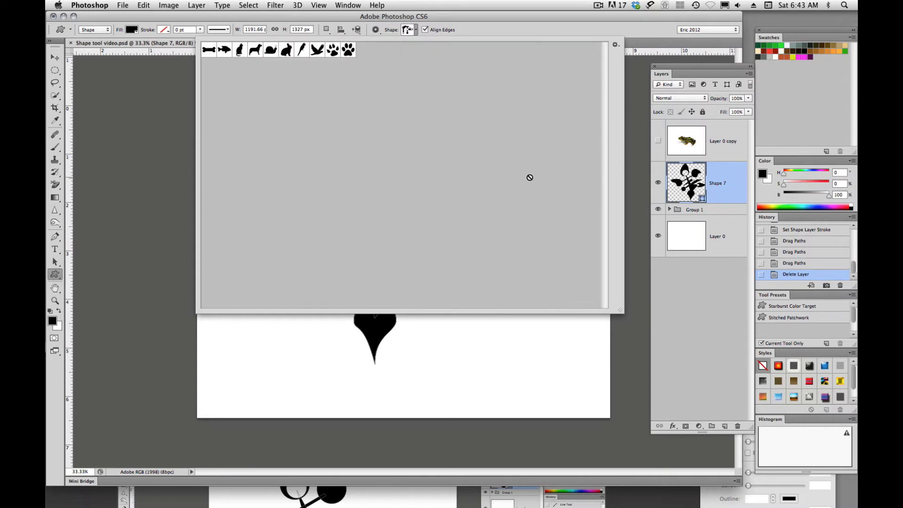
pyautogui.click(616, 45)
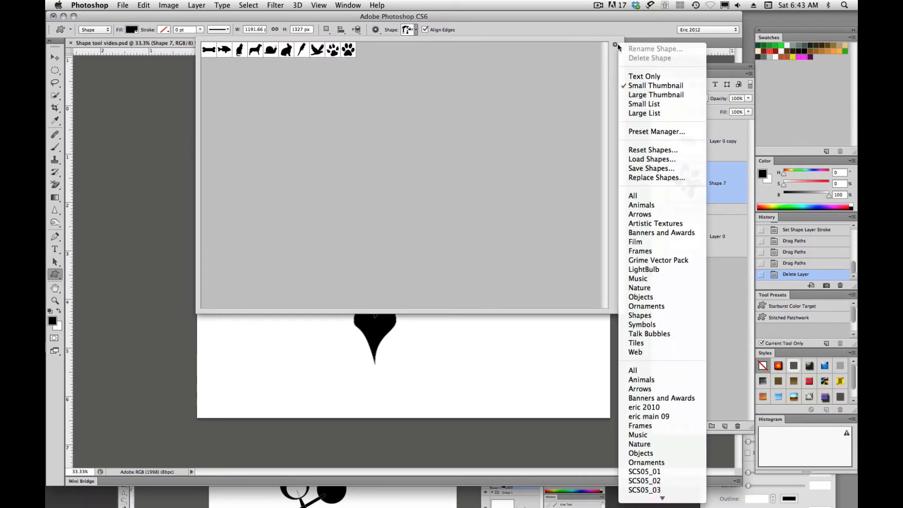
pyautogui.click(641, 224)
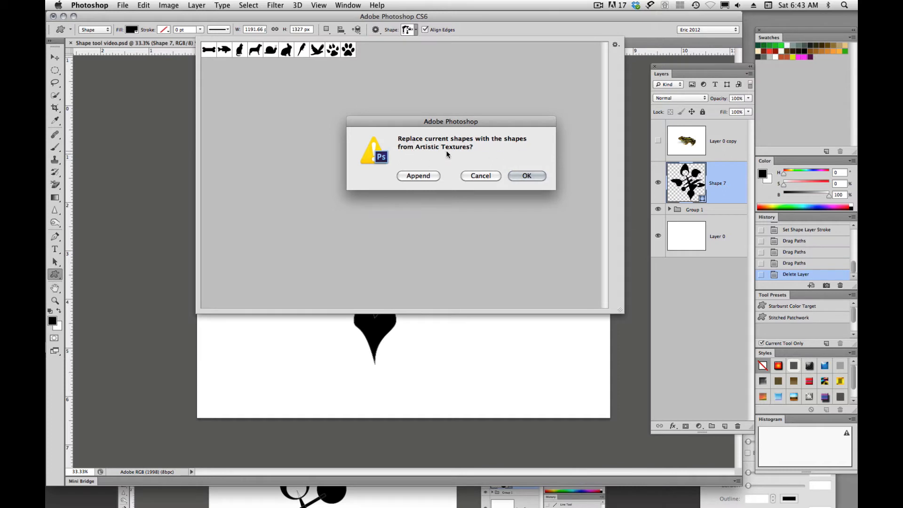
pyautogui.click(527, 175)
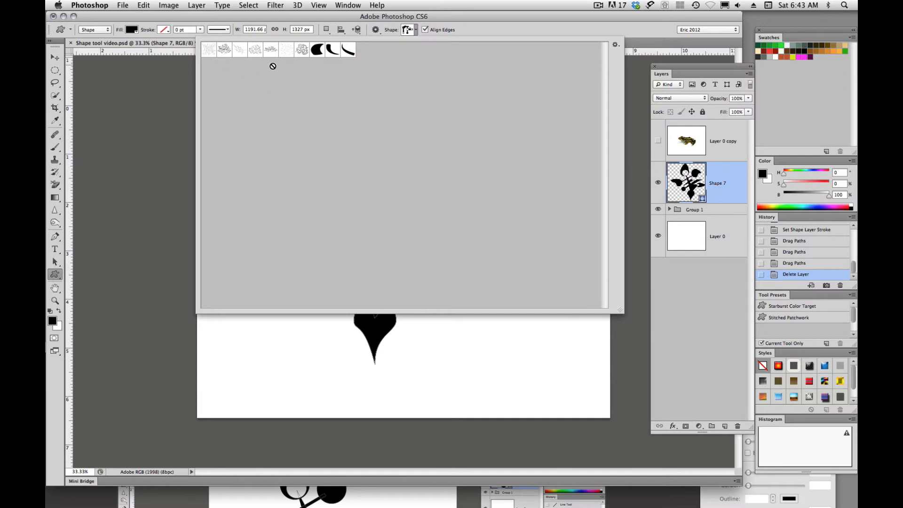
# - Append the Animals and Frames shape sets to the loaded Artistic Textures shapes
pyautogui.click(616, 46)
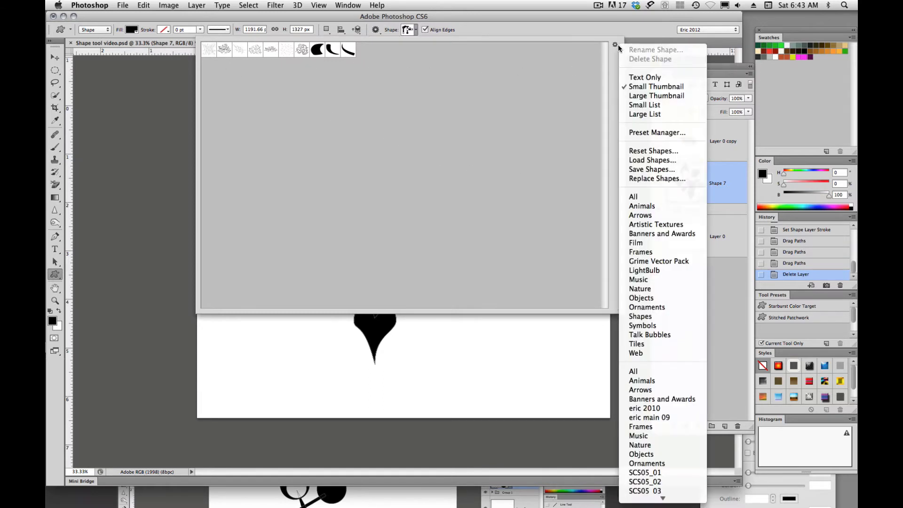
pyautogui.click(642, 206)
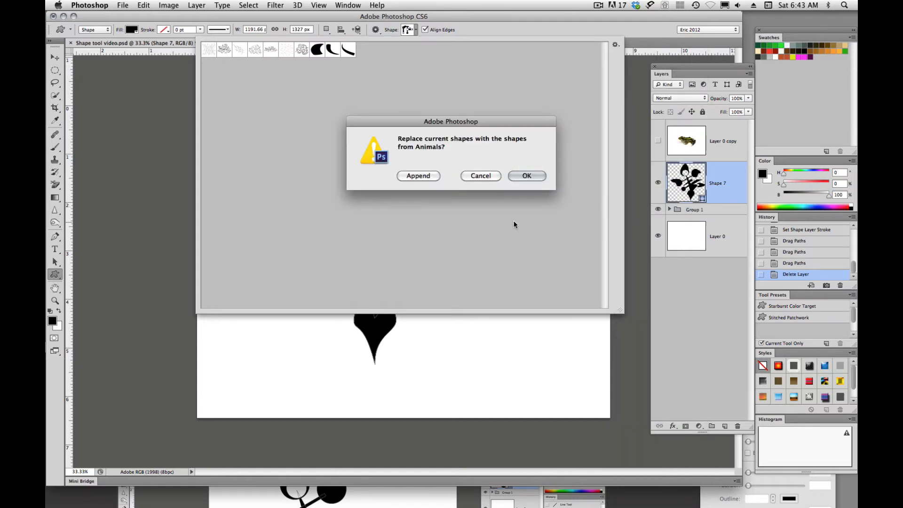
pyautogui.click(419, 176)
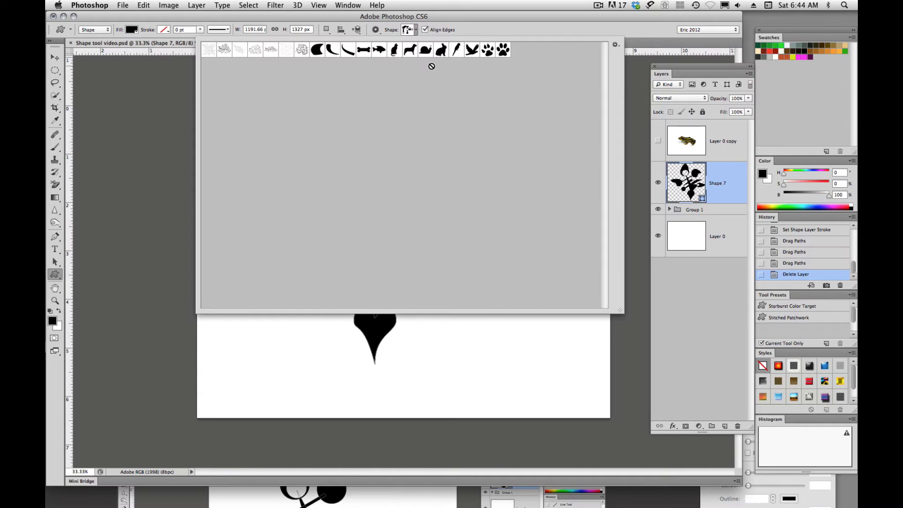
pyautogui.click(616, 44)
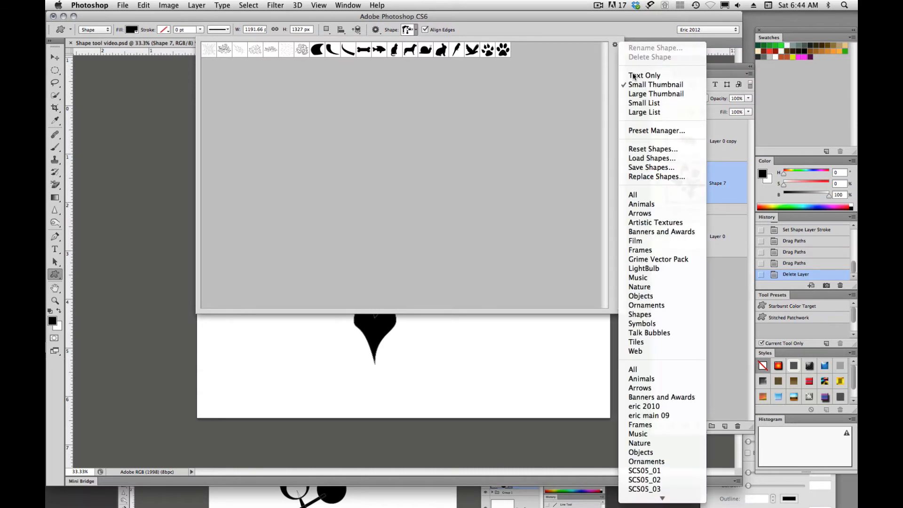
pyautogui.click(640, 250)
pyautogui.click(419, 175)
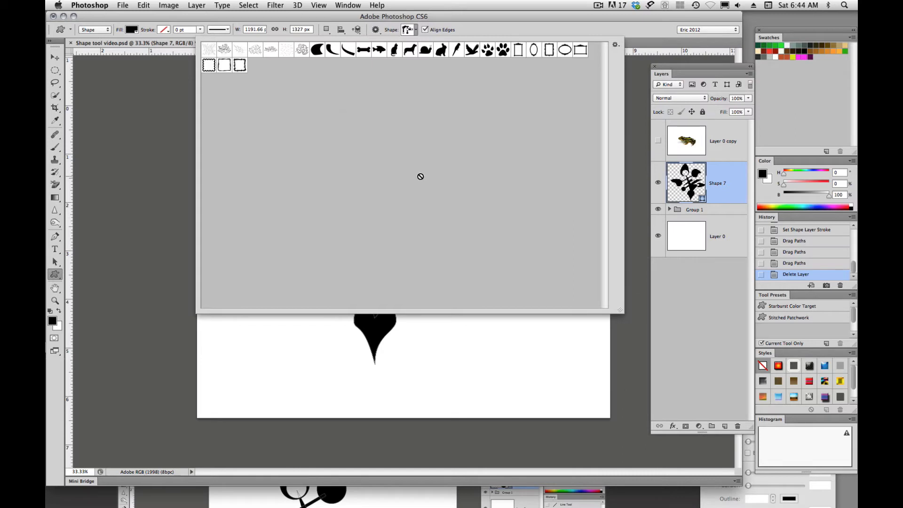
# - Replace all the loaded custom shapes with the SCS05_01 set
pyautogui.click(616, 45)
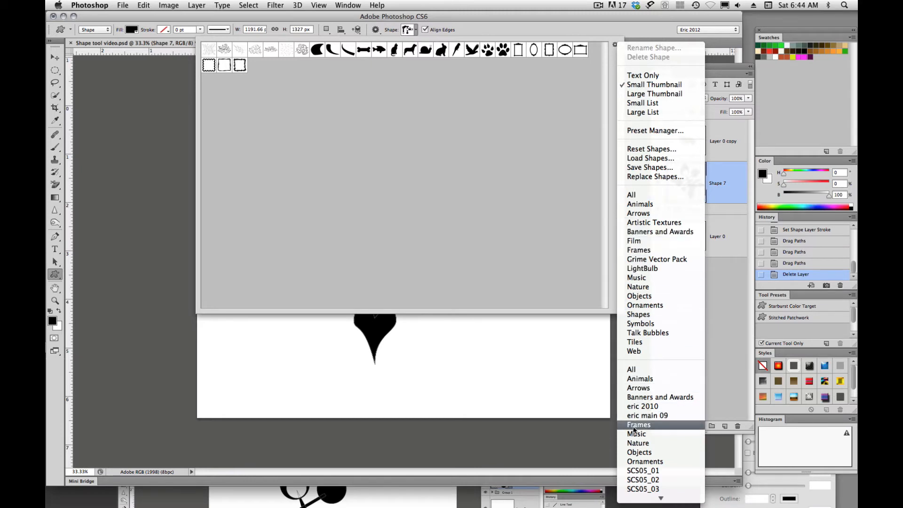
pyautogui.scroll(-3, 645, 454)
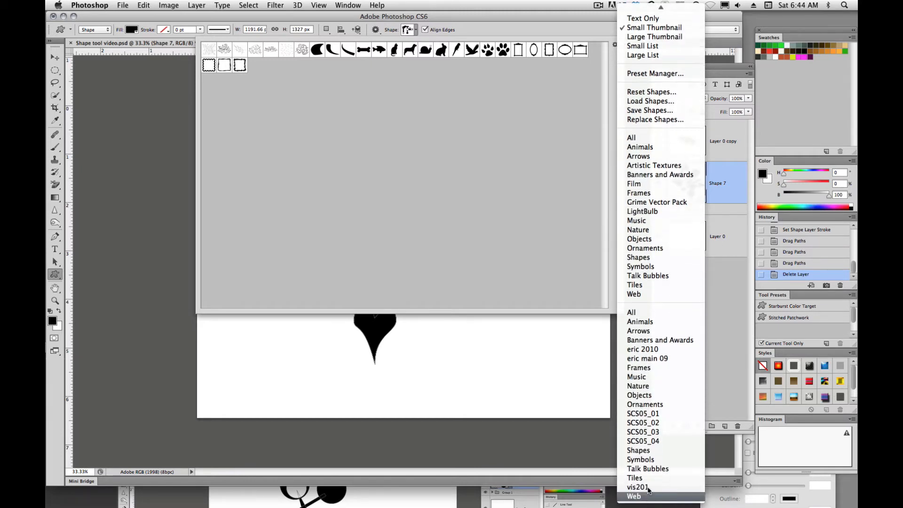
pyautogui.click(643, 414)
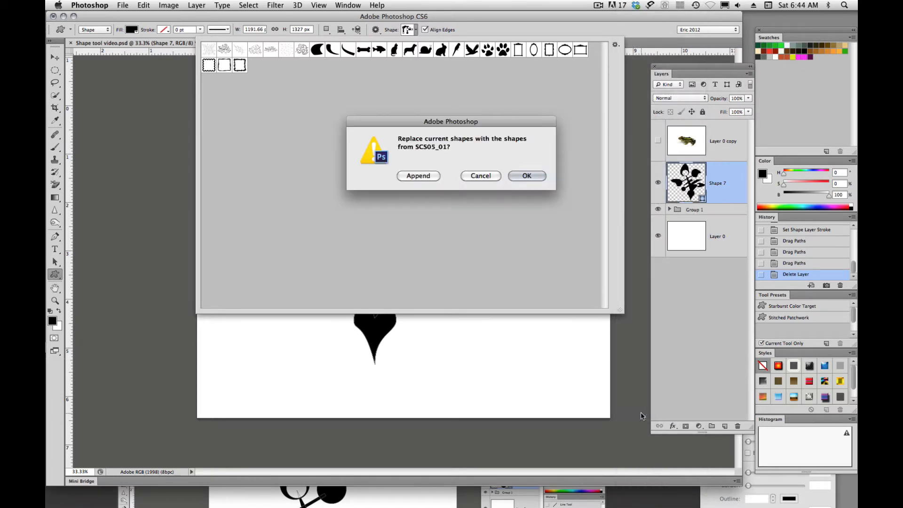
pyautogui.click(515, 176)
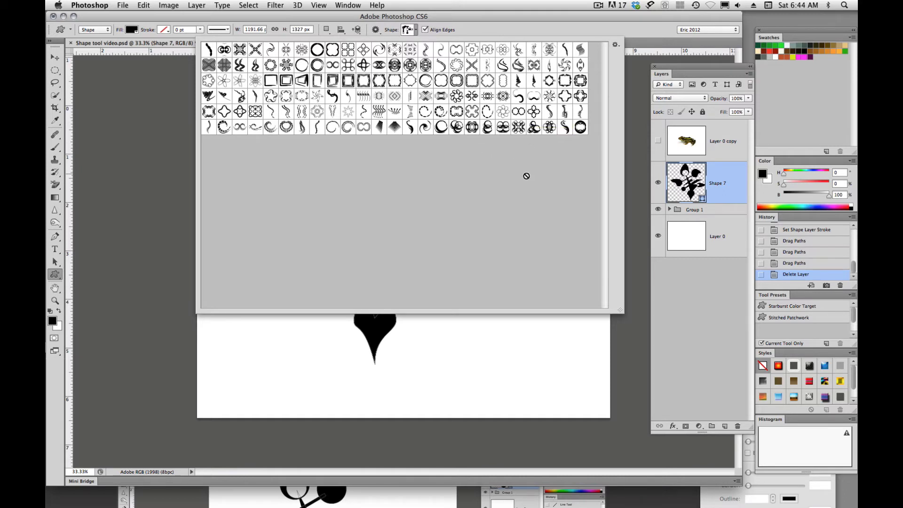
# - Compare the shape picker's Large Thumbnail, Small List and Large List views, and leave it set to Large Thumbnail
pyautogui.click(615, 45)
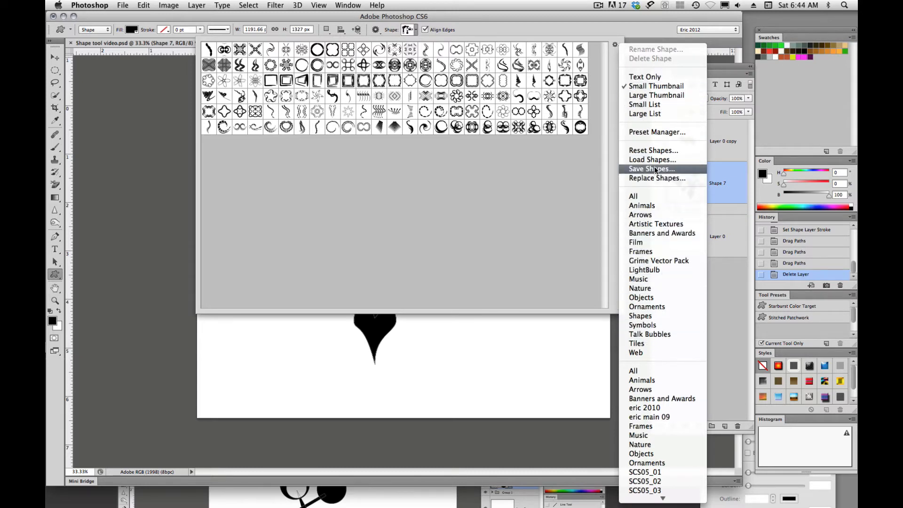
pyautogui.click(645, 97)
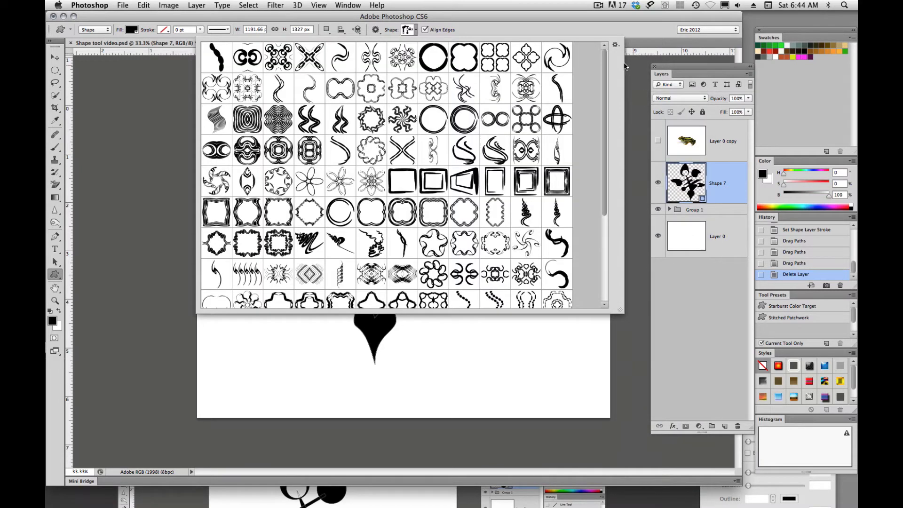
pyautogui.click(618, 44)
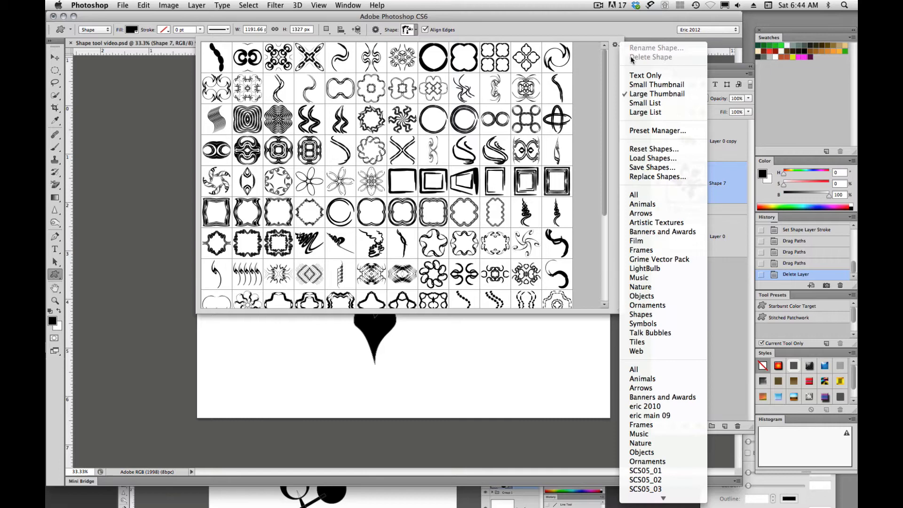
pyautogui.click(646, 104)
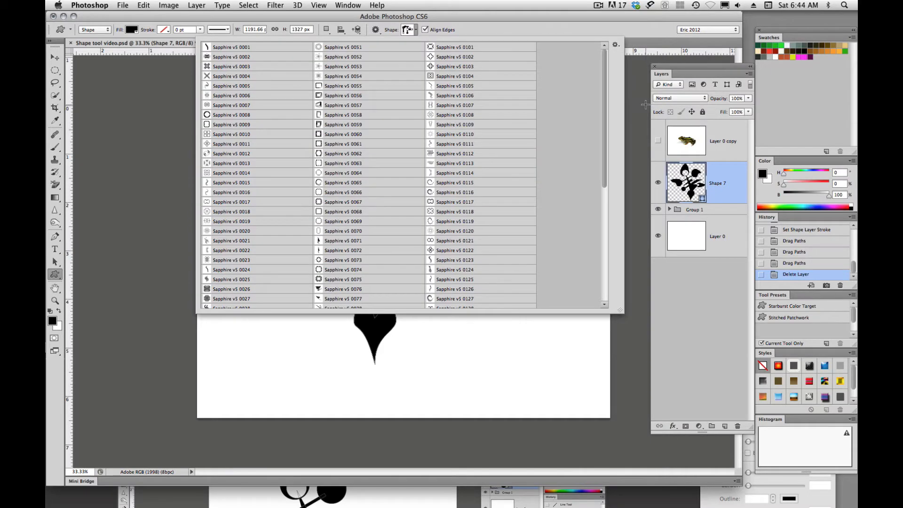
pyautogui.click(615, 45)
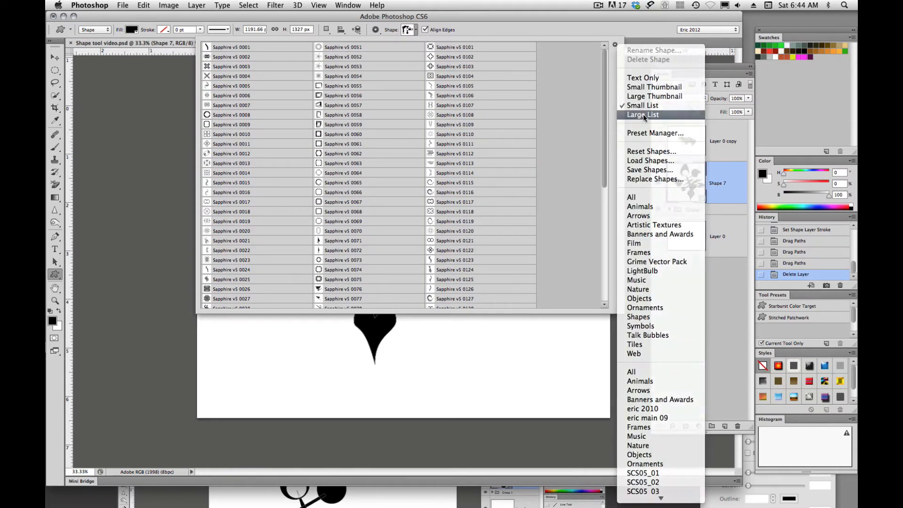
pyautogui.click(643, 114)
pyautogui.click(616, 46)
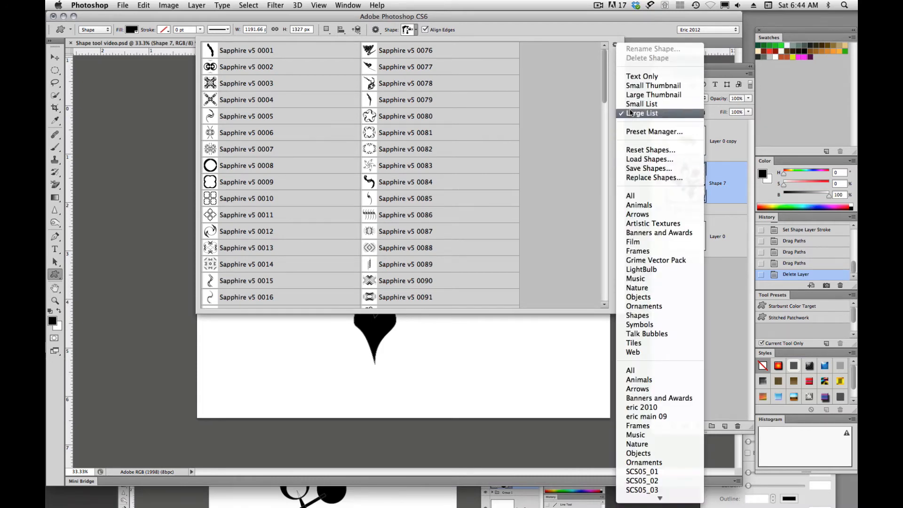
pyautogui.click(633, 95)
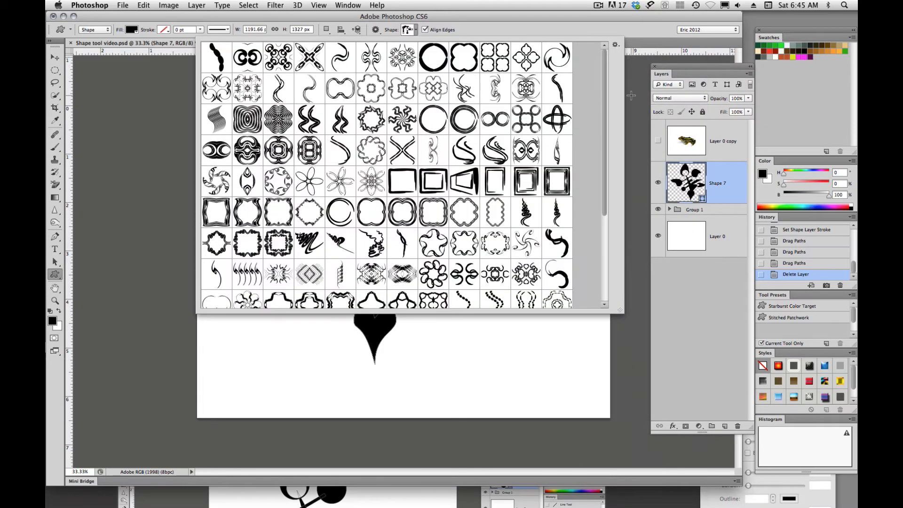
# - Replace the loaded shapes with the saved set fun shapes.csh from the Custom Shapes folder
pyautogui.click(617, 46)
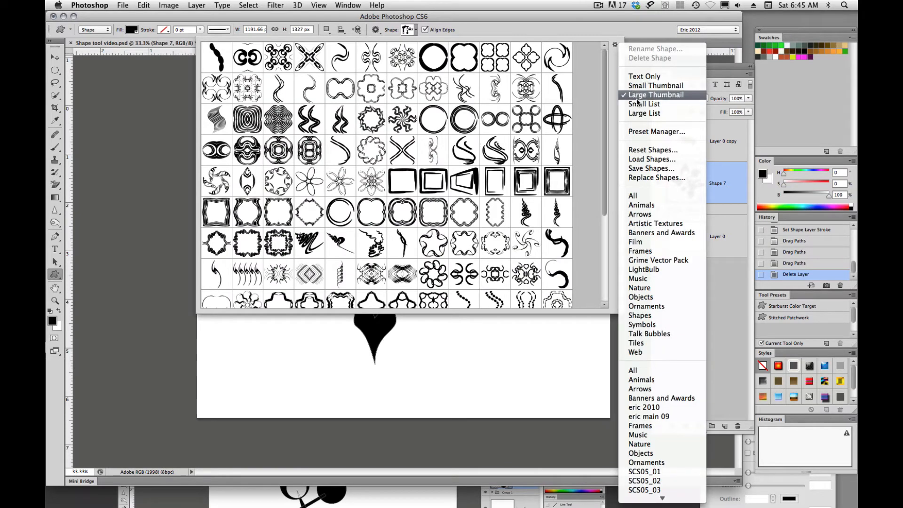
pyautogui.click(640, 177)
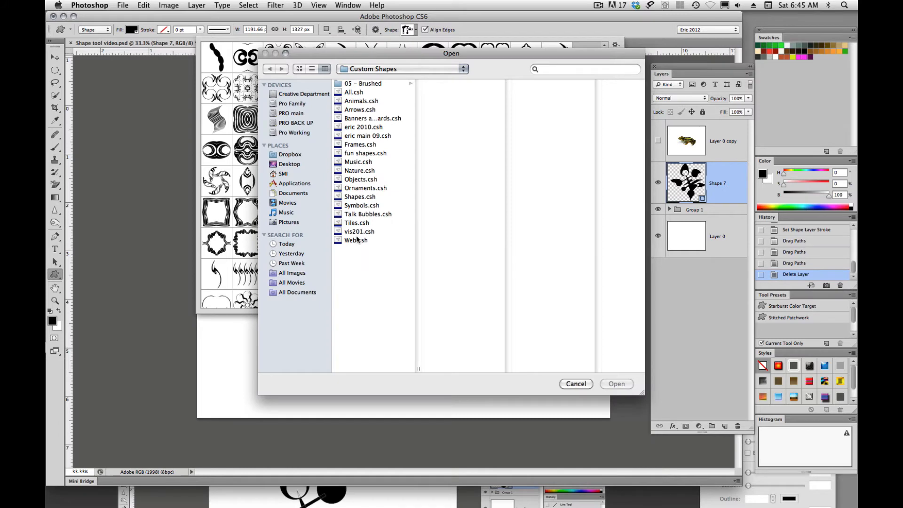
pyautogui.click(356, 154)
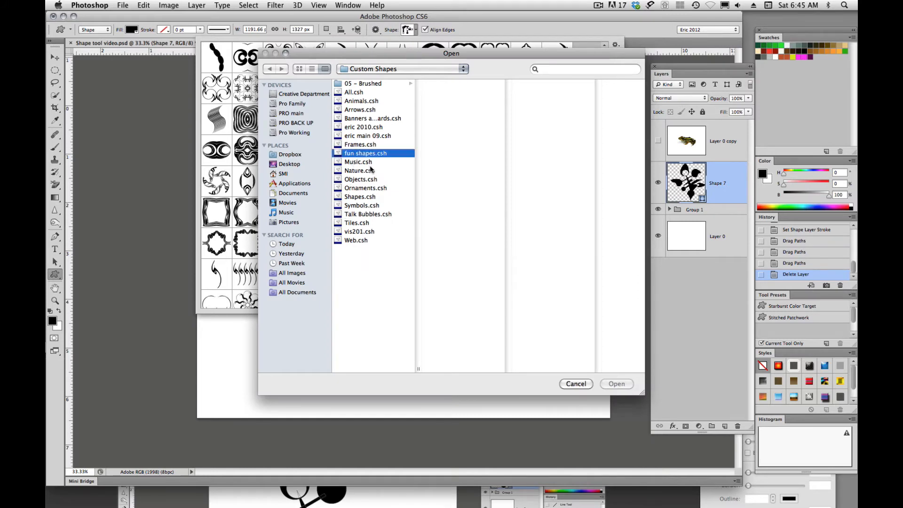
pyautogui.click(617, 385)
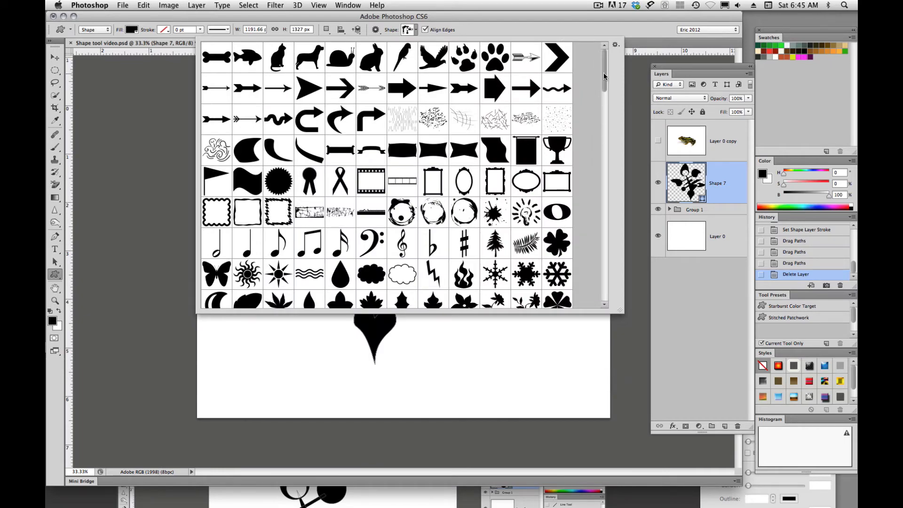
# - Look through the whole collection of loaded custom shapes in the shape picker, including the self-made shapes at its end
pyautogui.moveTo(605, 77); pyautogui.dragTo(606, 304)
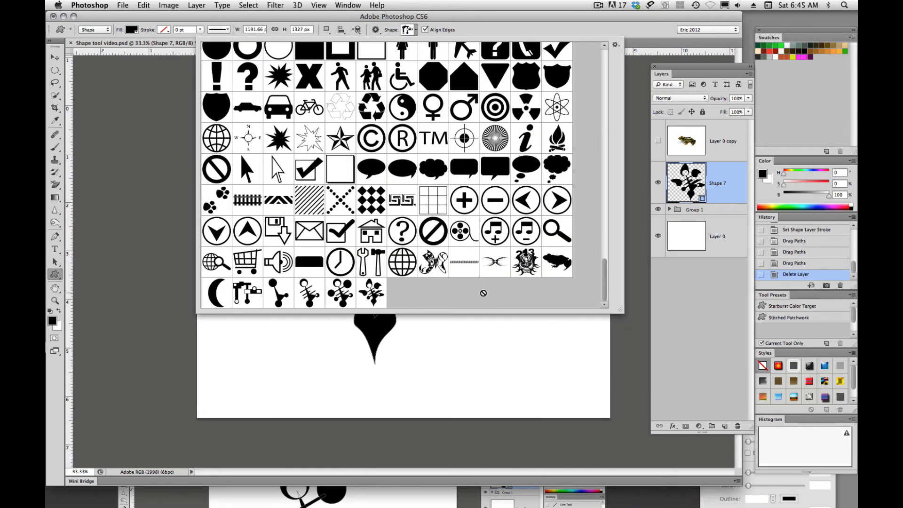
pyautogui.moveTo(604, 291); pyautogui.dragTo(607, 62)
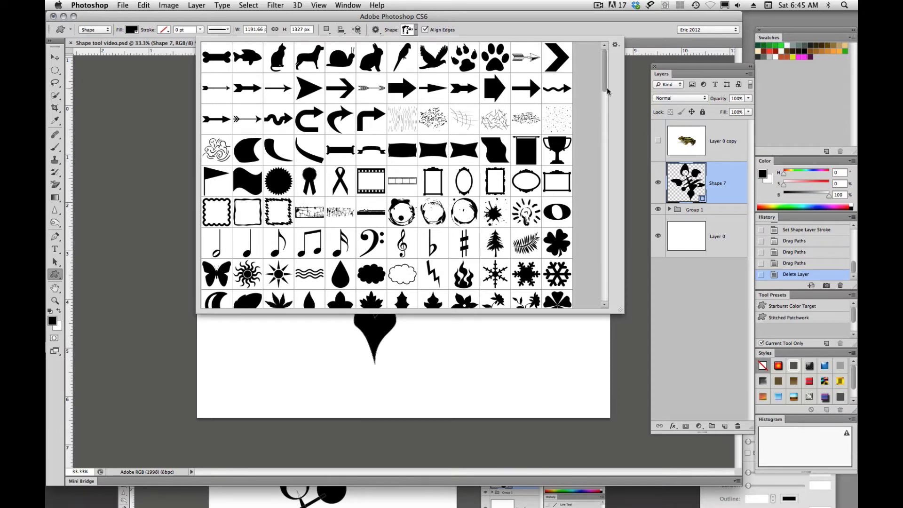
pyautogui.click(171, 127)
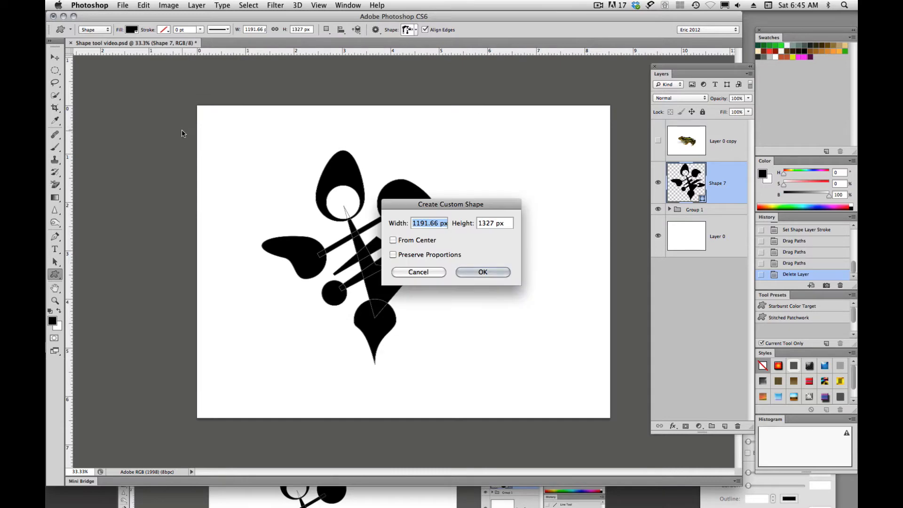
pyautogui.click(410, 272)
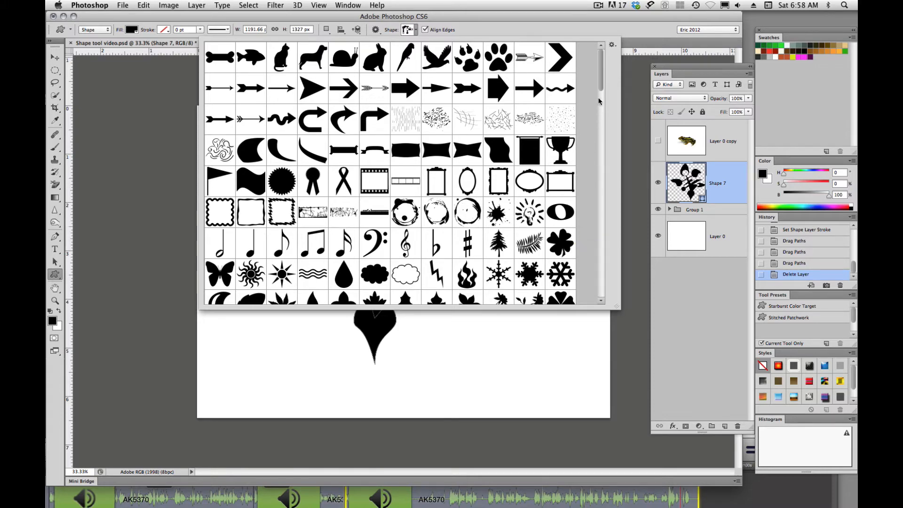
pyautogui.moveTo(601, 81); pyautogui.dragTo(594, 302)
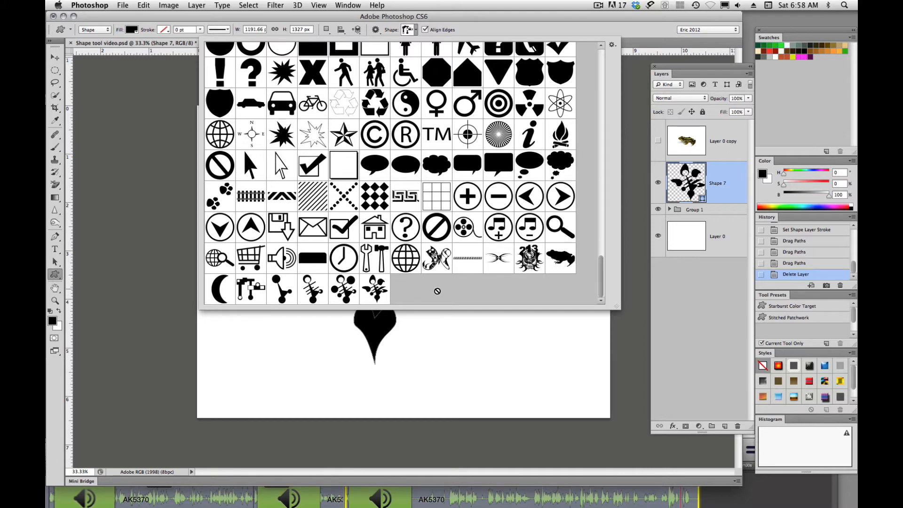
# - View the Preset Manager for custom shapes by way of the shape picker's options and close it
pyautogui.click(613, 45)
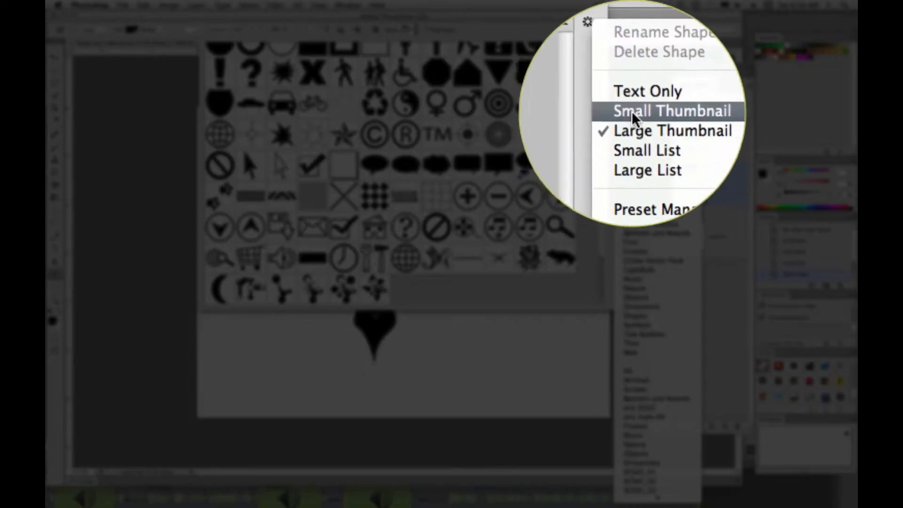
pyautogui.click(638, 140)
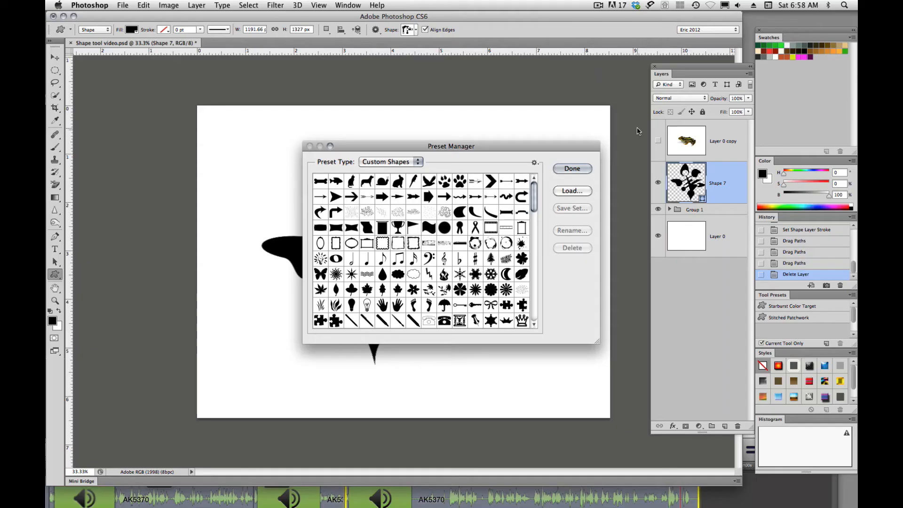
pyautogui.click(572, 170)
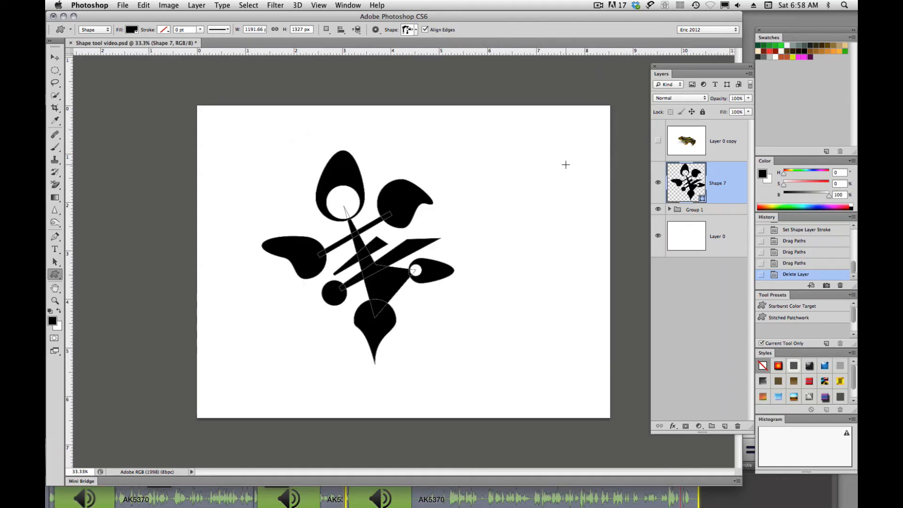
# - Open the Preset Manager, set its preset type to Custom Shapes, and enlarge the window to show more shapes
pyautogui.click(142, 6)
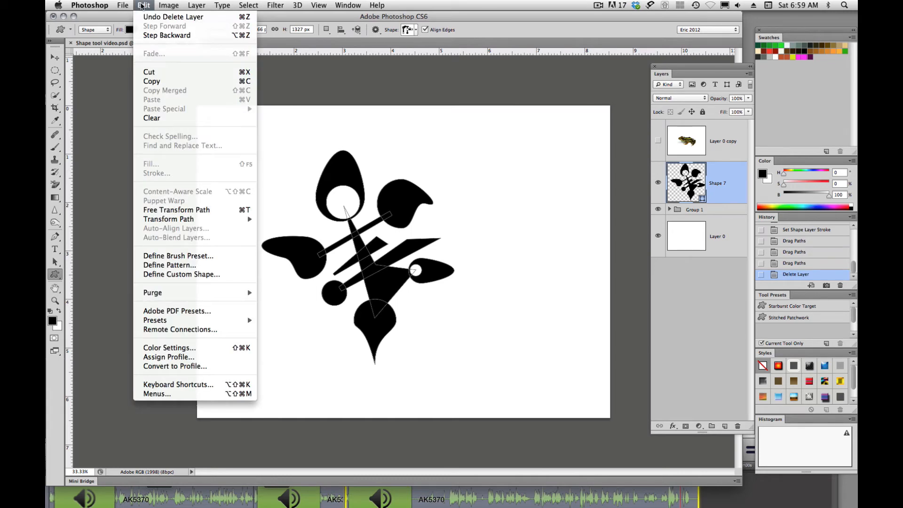
pyautogui.moveTo(123, 6)
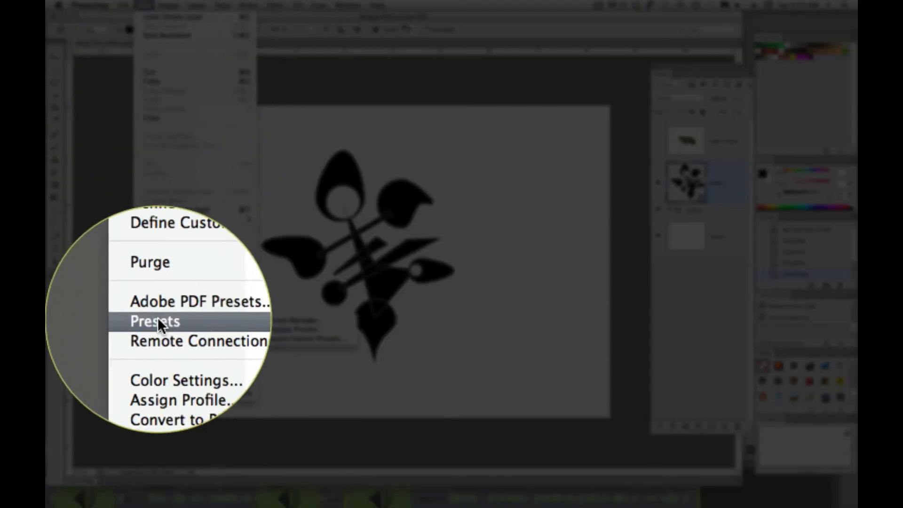
pyautogui.moveTo(159, 320)
pyautogui.click(290, 322)
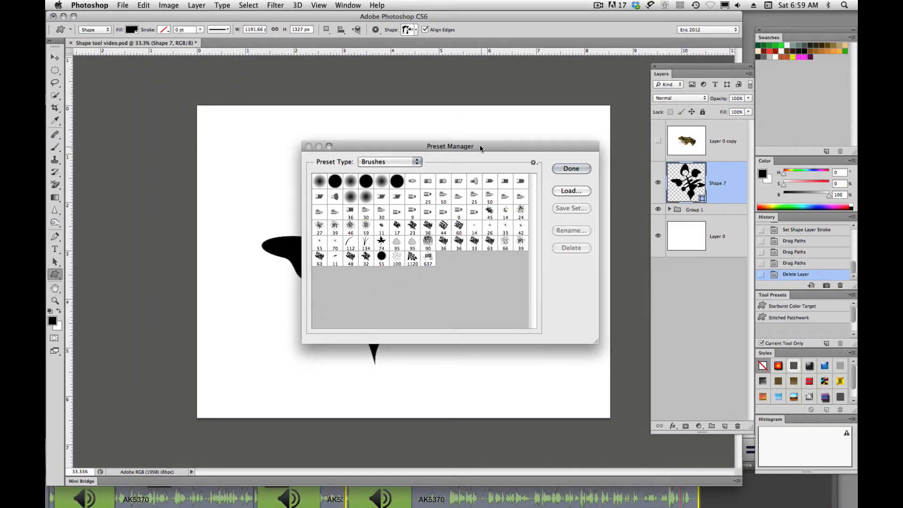
pyautogui.moveTo(482, 152); pyautogui.dragTo(386, 126)
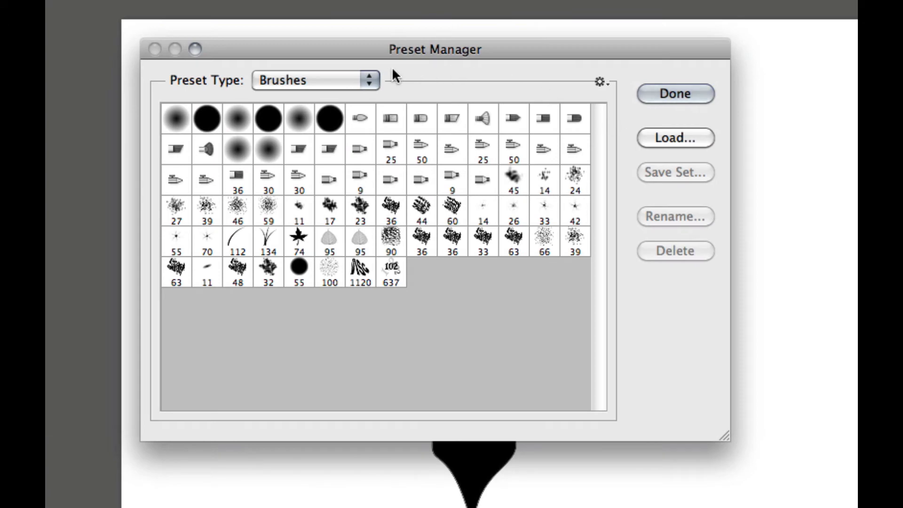
pyautogui.click(369, 77)
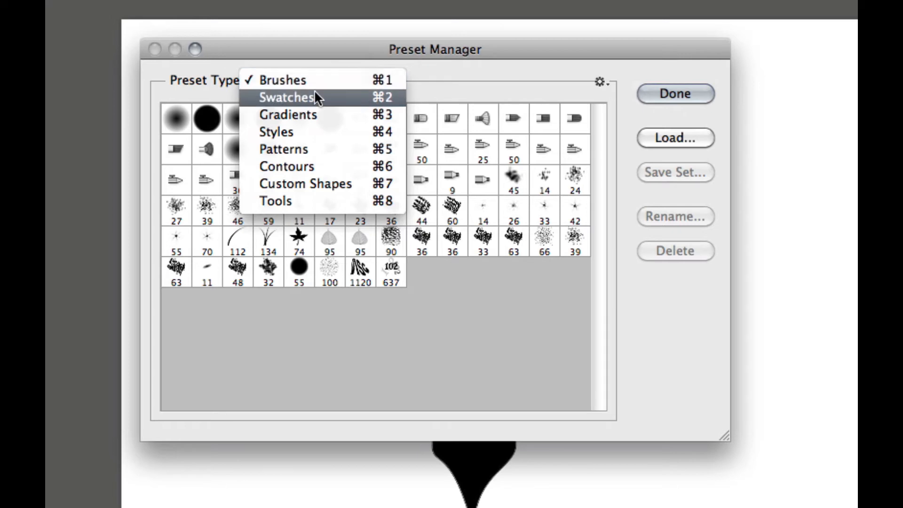
pyautogui.click(301, 184)
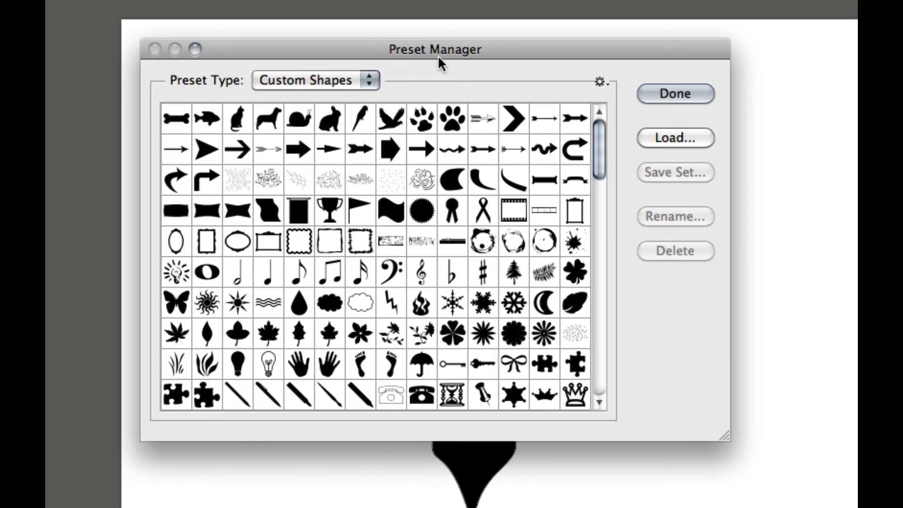
pyautogui.moveTo(439, 54); pyautogui.dragTo(350, 0)
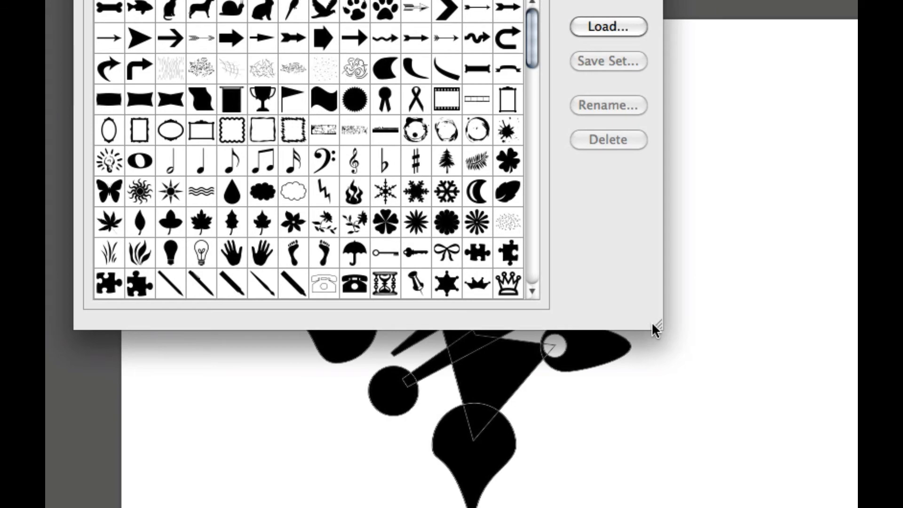
pyautogui.moveTo(653, 324); pyautogui.dragTo(818, 507)
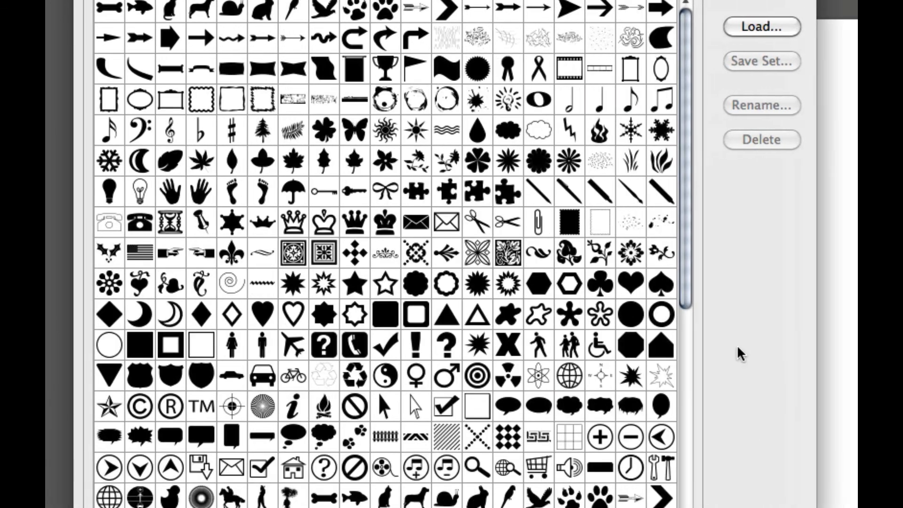
# - Select the last eleven custom shapes in the Preset Manager, including the moon, the frog and the self-made shape variants
pyautogui.moveTo(741, 38); pyautogui.dragTo(747, 282)
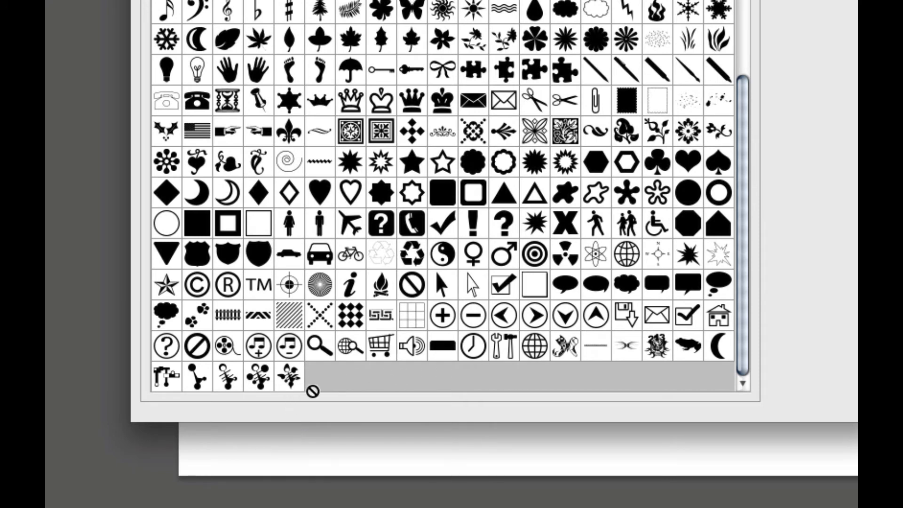
pyautogui.click(288, 379)
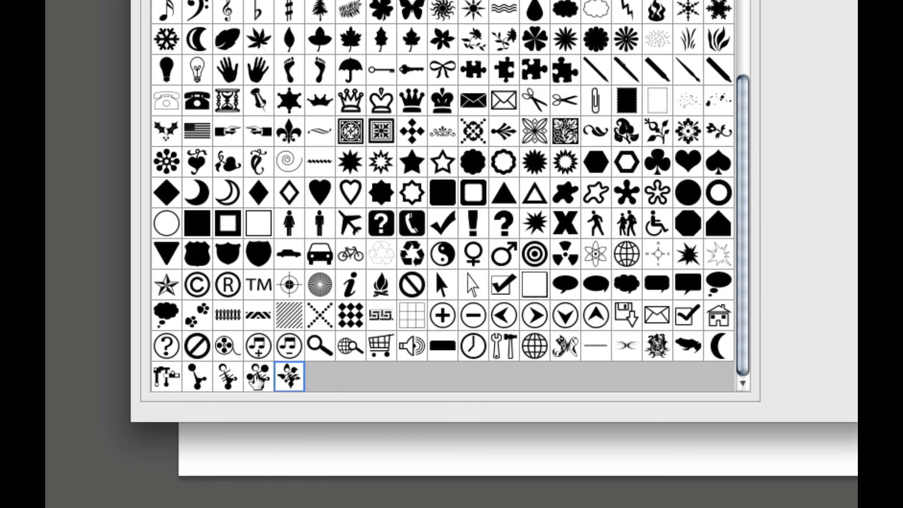
pyautogui.keyDown('shift'); pyautogui.click(229, 376); pyautogui.keyUp('shift')
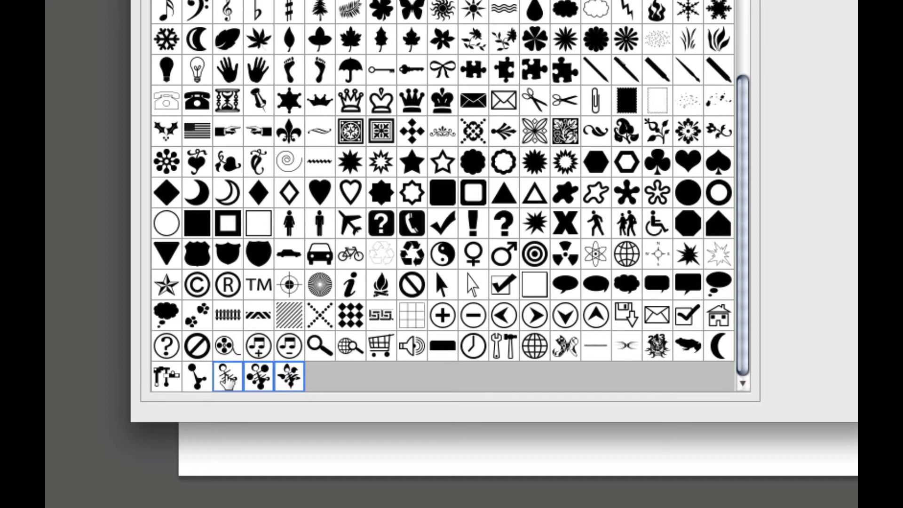
pyautogui.keyDown('shift'); pyautogui.click(200, 382); pyautogui.keyUp('shift')
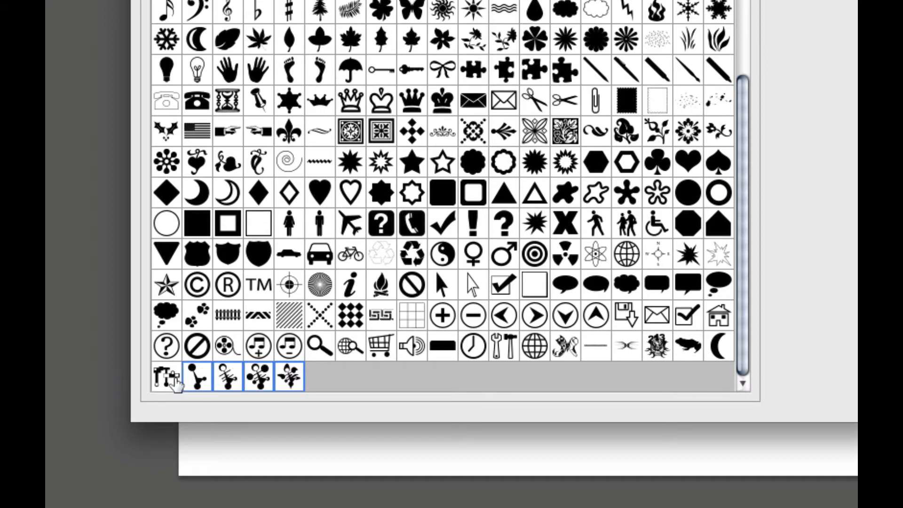
pyautogui.keyDown('shift'); pyautogui.click(170, 381); pyautogui.keyUp('shift')
pyautogui.keyDown('shift'); pyautogui.click(174, 348); pyautogui.keyUp('shift')
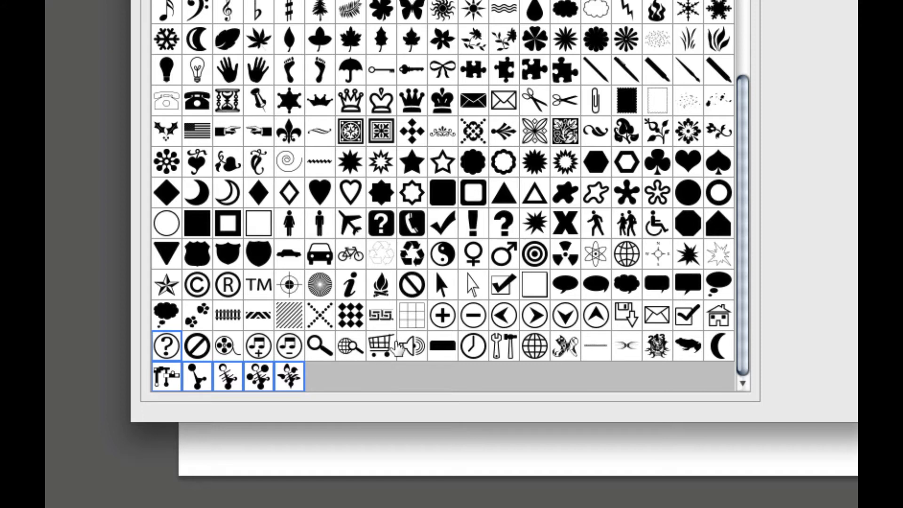
pyautogui.keyDown('shift'); pyautogui.click(411, 349); pyautogui.keyUp('shift')
pyautogui.keyDown('shift'); pyautogui.click(565, 348); pyautogui.keyUp('shift')
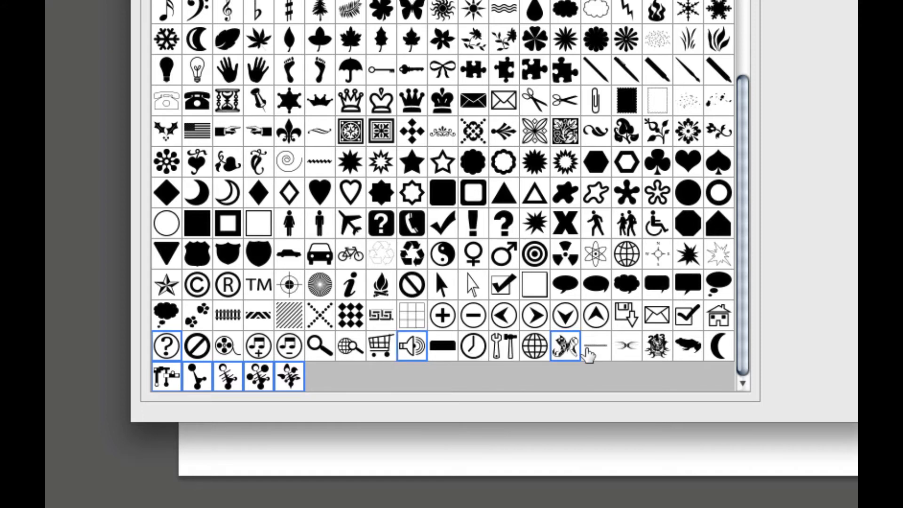
pyautogui.keyDown('shift'); pyautogui.click(597, 347); pyautogui.keyUp('shift')
pyautogui.keyDown('shift'); pyautogui.click(627, 347); pyautogui.keyUp('shift')
pyautogui.keyDown('shift'); pyautogui.click(651, 349); pyautogui.keyUp('shift')
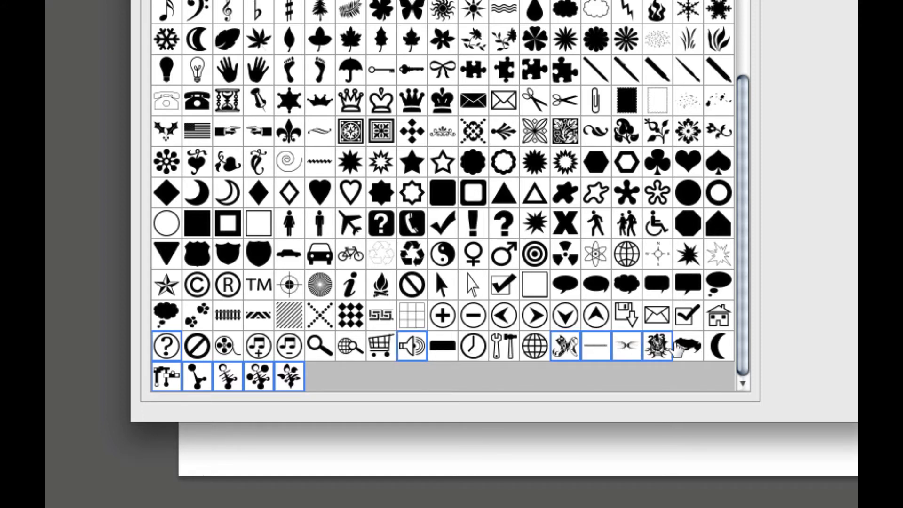
pyautogui.keyDown('shift'); pyautogui.click(690, 349); pyautogui.keyUp('shift')
pyautogui.keyDown('shift'); pyautogui.click(717, 352); pyautogui.keyUp('shift')
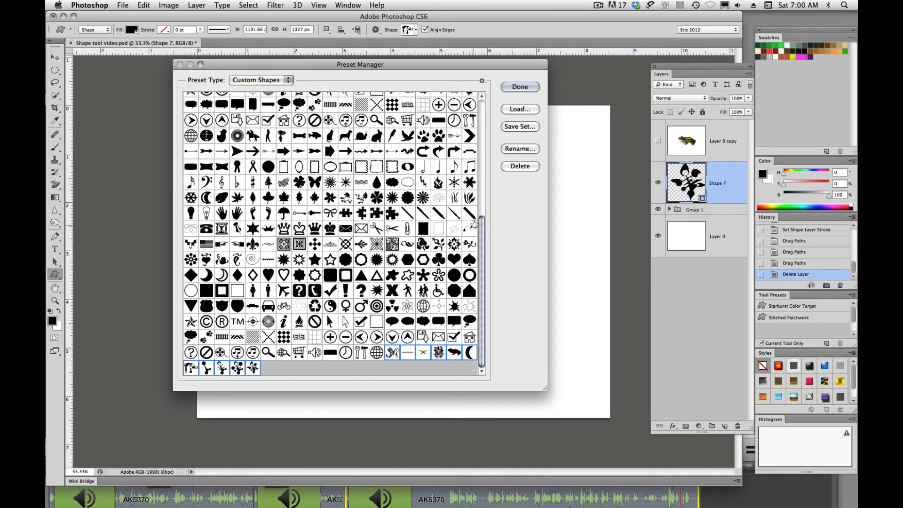
# - Save the selected shapes as a set named VISC 201 in the Custom Shapes folder, and close the Preset Manager
pyautogui.click(517, 126)
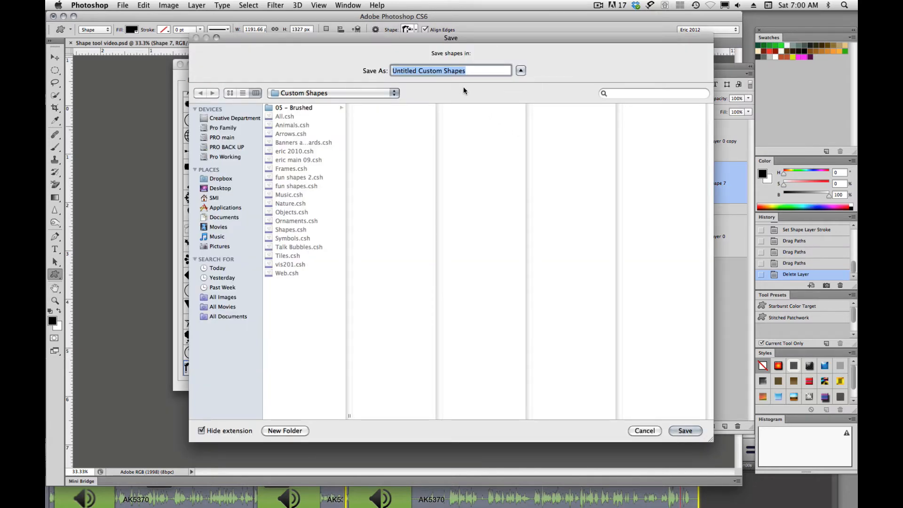
pyautogui.write('V')
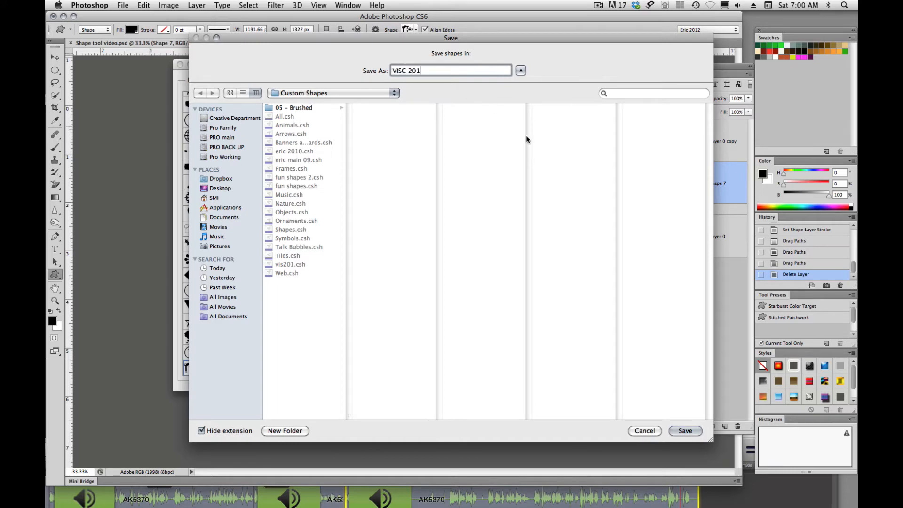
pyautogui.write('ISC 201')
pyautogui.click(685, 431)
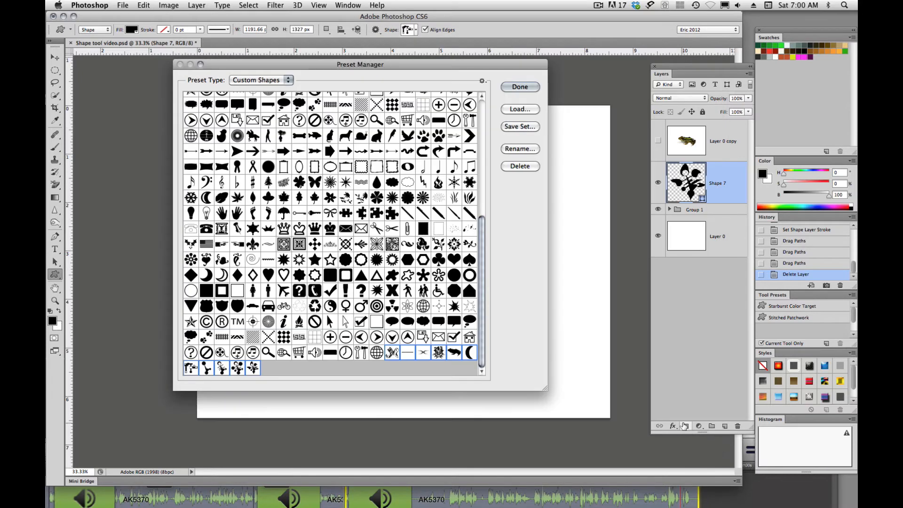
pyautogui.click(520, 87)
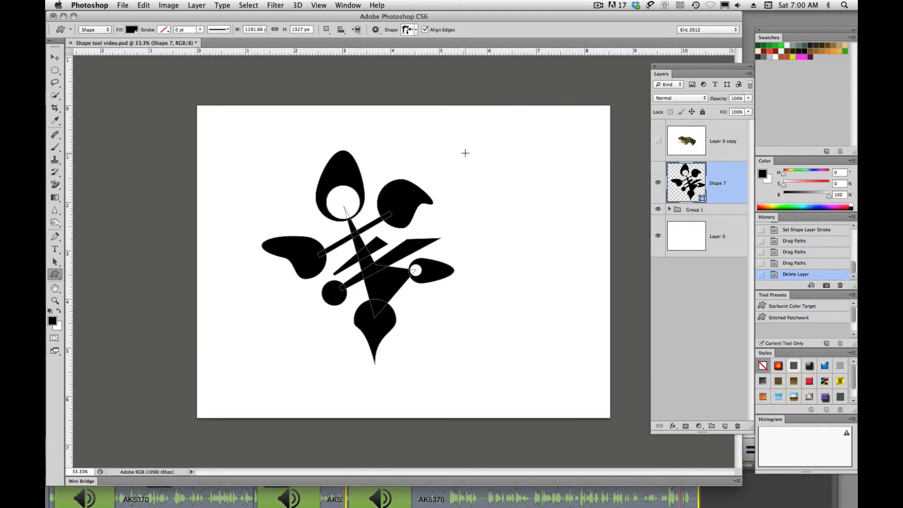
# - Reset the shape picker, replacing all the current shapes with the default shapes
pyautogui.click(416, 31)
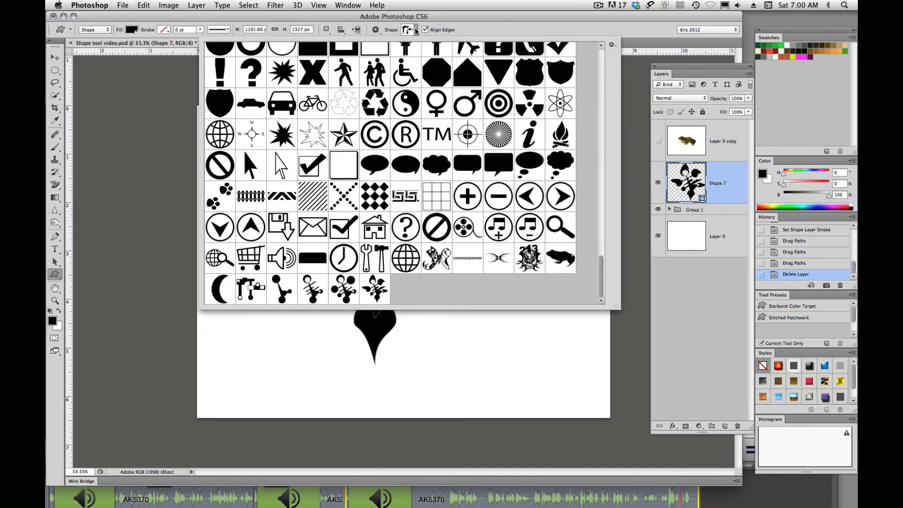
pyautogui.moveTo(602, 283); pyautogui.dragTo(603, 64)
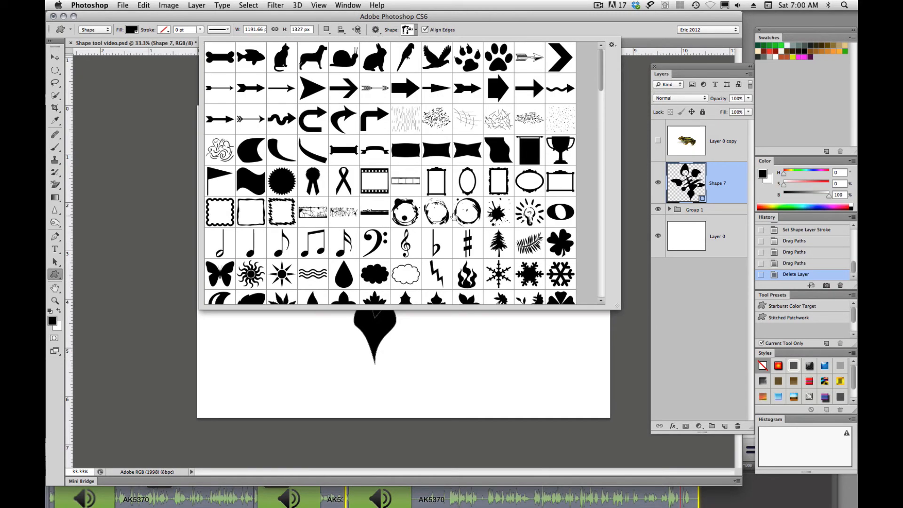
pyautogui.click(613, 45)
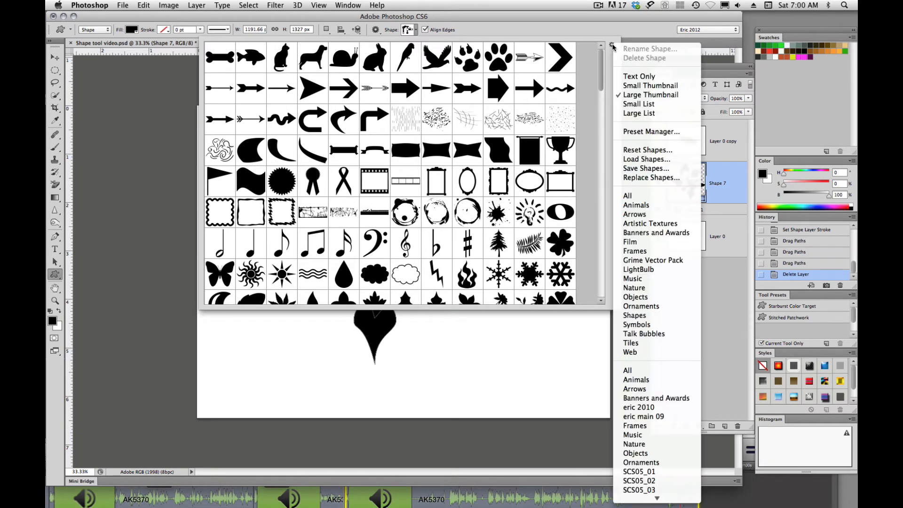
pyautogui.click(640, 151)
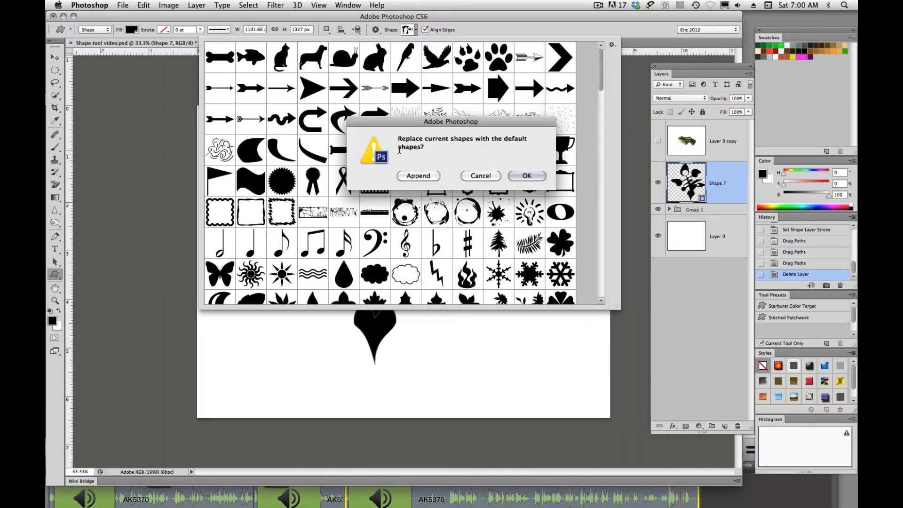
pyautogui.click(528, 176)
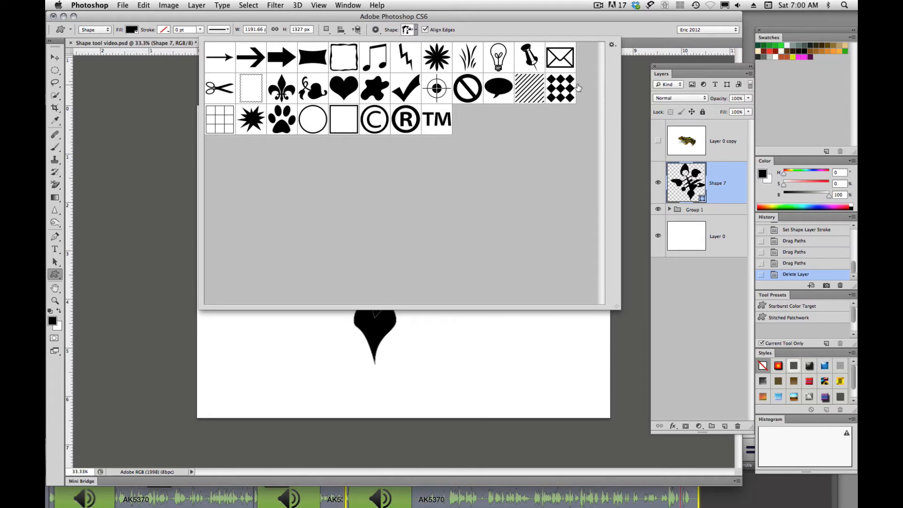
# - Load the saved VISC 201.csh set into the shape picker, adding it to the default shapes
pyautogui.click(612, 45)
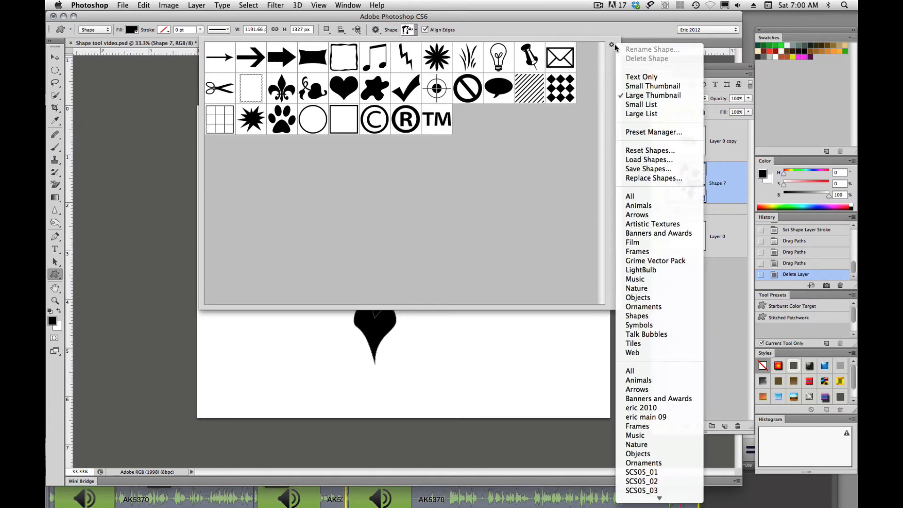
pyautogui.click(643, 160)
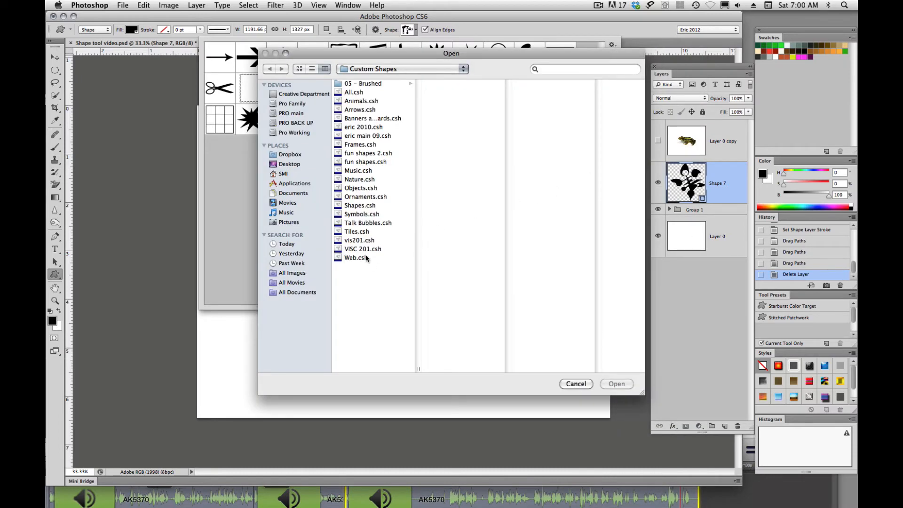
pyautogui.click(351, 250)
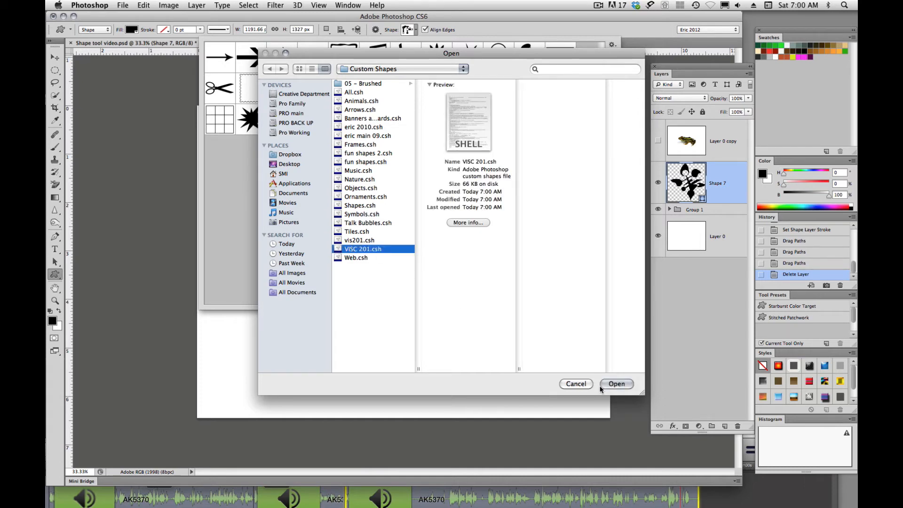
pyautogui.click(616, 384)
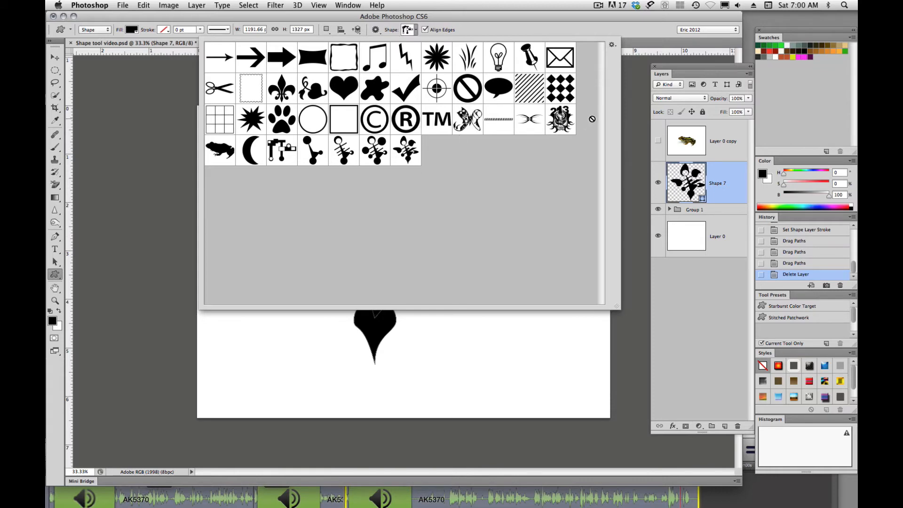
# - Replace all shapes in the shape picker with the VISC 201.csh set
pyautogui.click(612, 45)
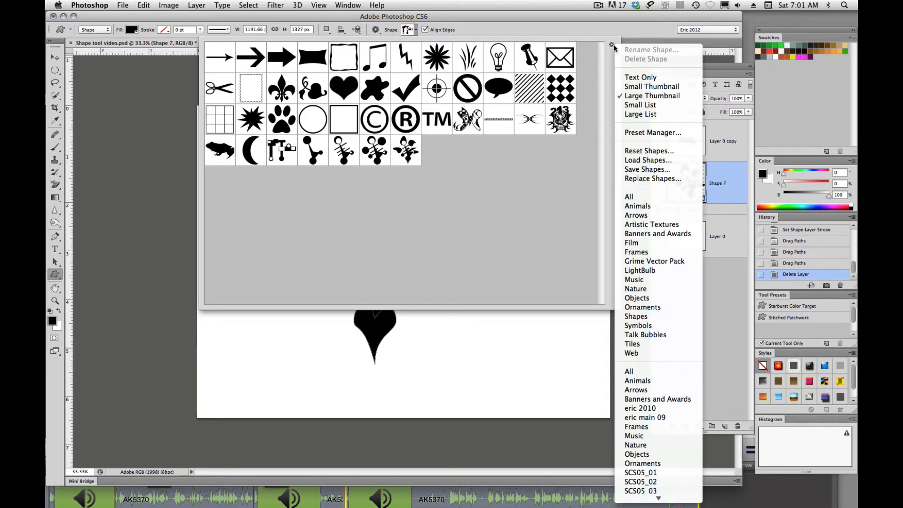
pyautogui.click(638, 178)
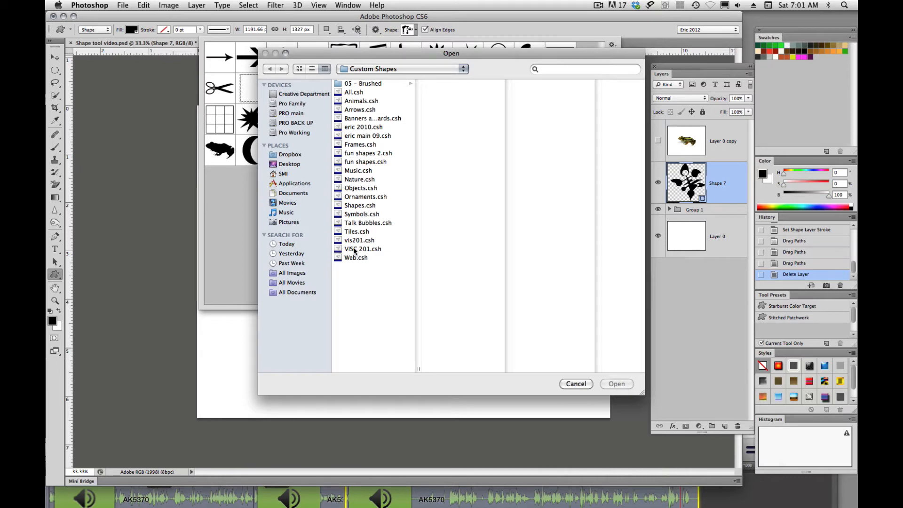
pyautogui.click(354, 248)
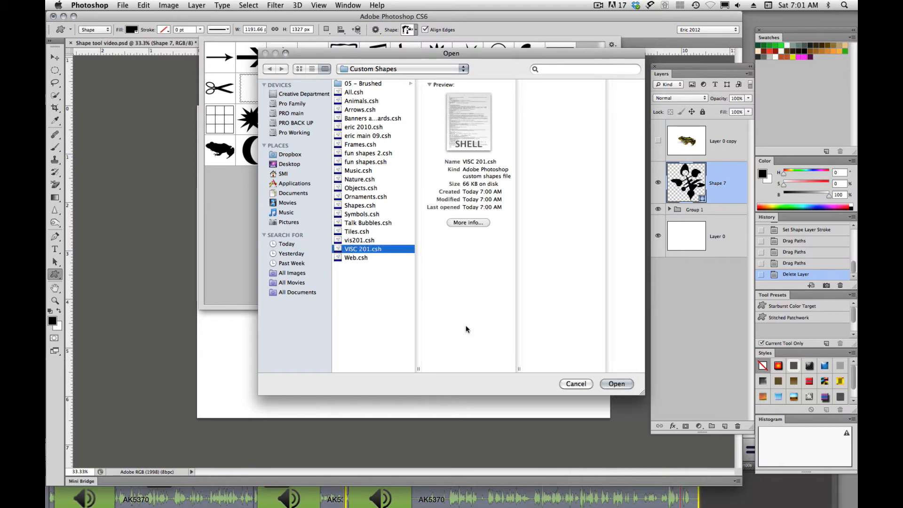
pyautogui.click(617, 384)
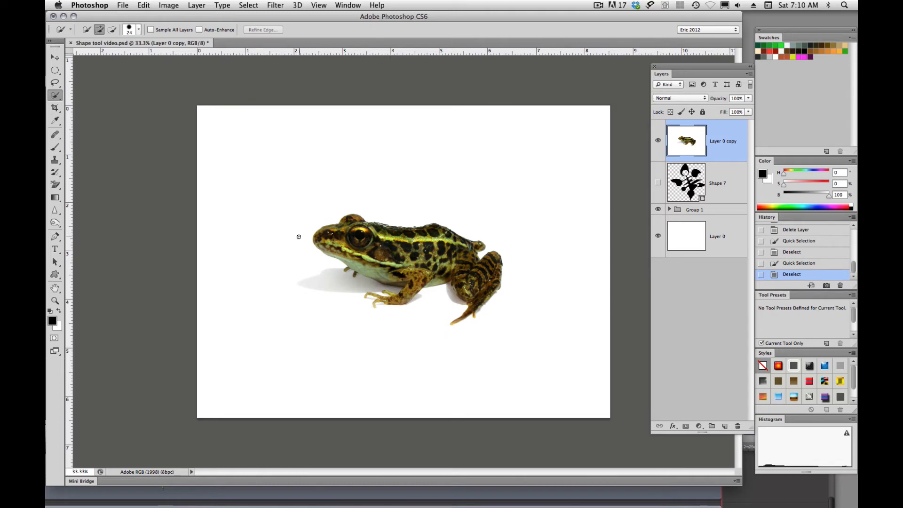
# - Quick-select the white background around the frog on Layer 0 copy and refine the selection edge along its belly and front leg
pyautogui.moveTo(297, 238)
pyautogui.mouseDown()
pyautogui.moveTo(348, 311)
pyautogui.moveTo(409, 322)
pyautogui.moveTo(447, 298)
pyautogui.moveTo(424, 312)
pyautogui.moveTo(431, 348)
pyautogui.moveTo(503, 345)
pyautogui.moveTo(541, 287)
pyautogui.moveTo(540, 237)
pyautogui.moveTo(504, 203)
pyautogui.mouseUp()
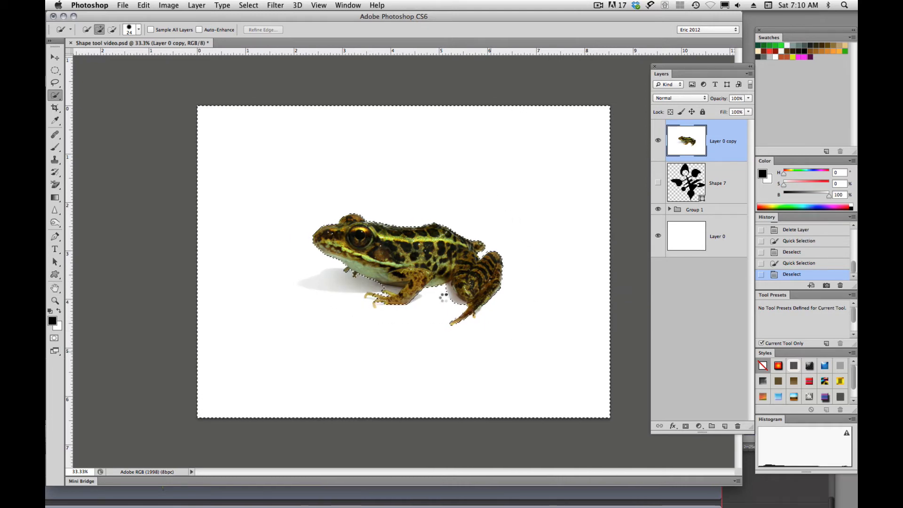
pyautogui.keyDown('super'); pyautogui.click(404, 292); pyautogui.keyUp('super')
pyautogui.keyDown('super'); pyautogui.click(403, 263); pyautogui.keyUp('super')
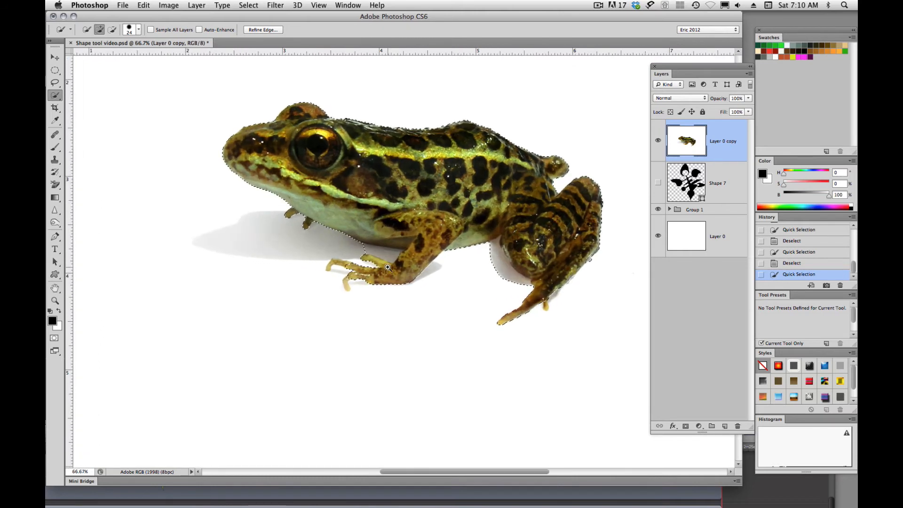
pyautogui.keyDown('super'); pyautogui.click(401, 264); pyautogui.keyUp('super')
pyautogui.press('alt')
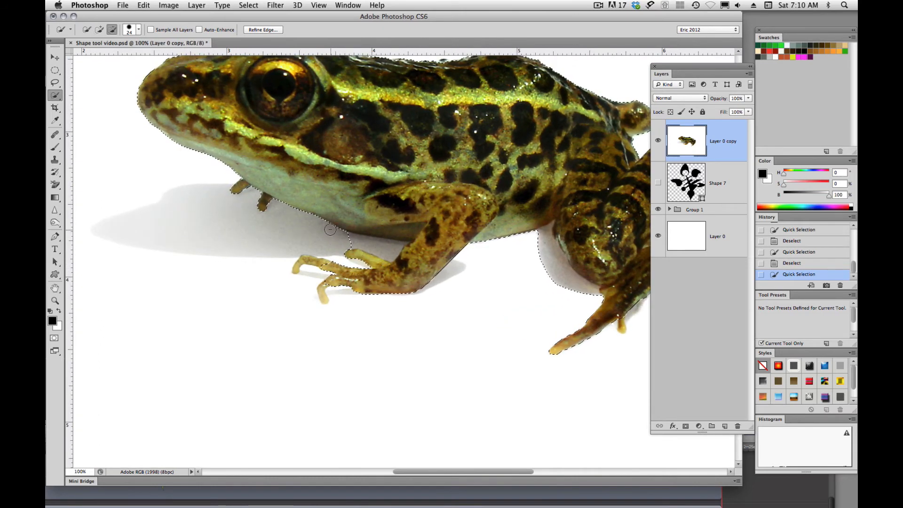
pyautogui.moveTo(337, 234); pyautogui.dragTo(352, 241)
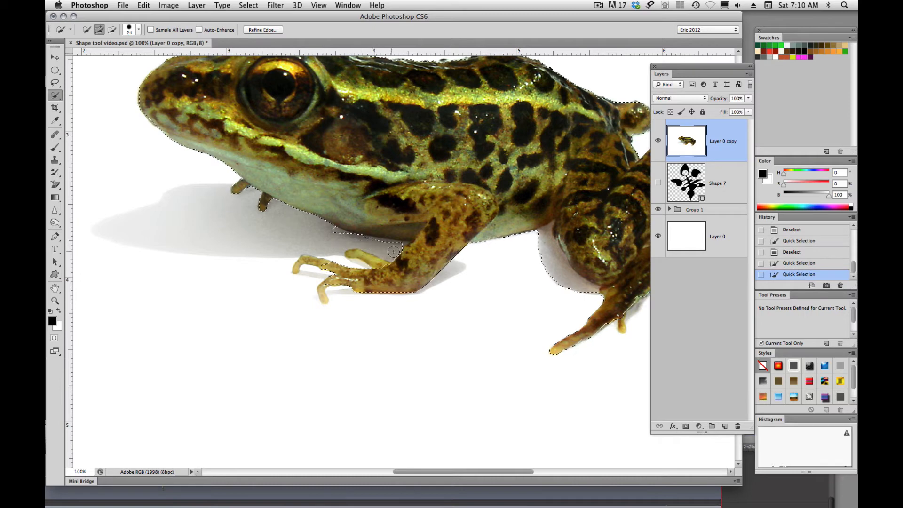
pyautogui.moveTo(376, 242); pyautogui.dragTo(331, 230)
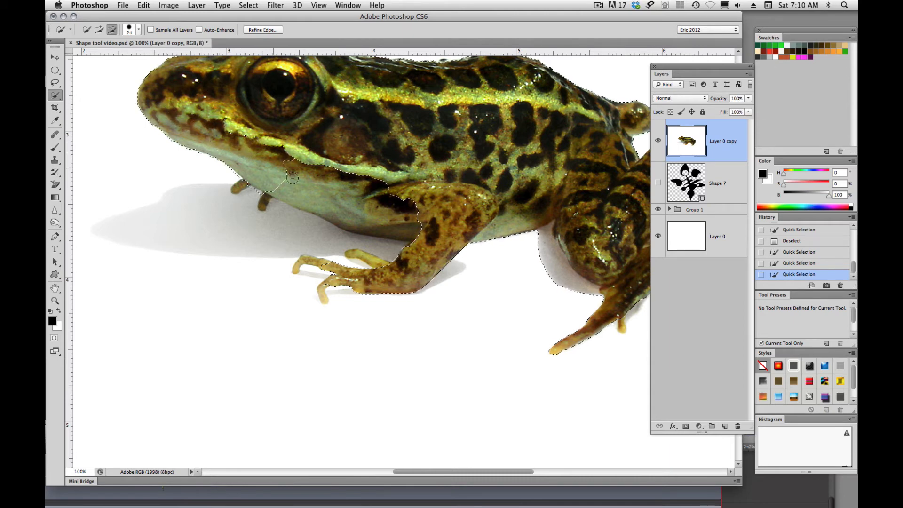
pyautogui.moveTo(349, 200)
pyautogui.mouseDown()
pyautogui.moveTo(416, 227)
pyautogui.moveTo(371, 224)
pyautogui.mouseUp()
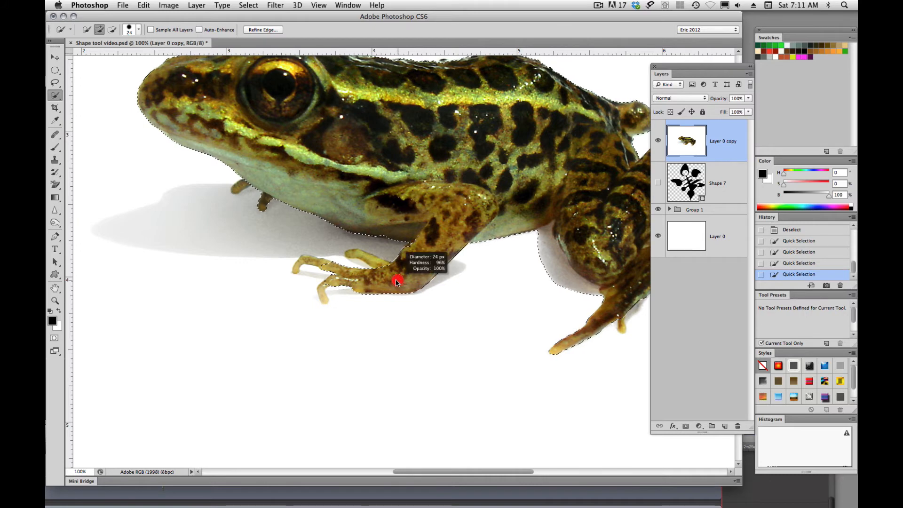
# - Reduce the Quick Selection brush to 14 px and refine the selection around the front toes and beside the hind leg
pyautogui.moveTo(397, 281); pyautogui.dragTo(386, 280)
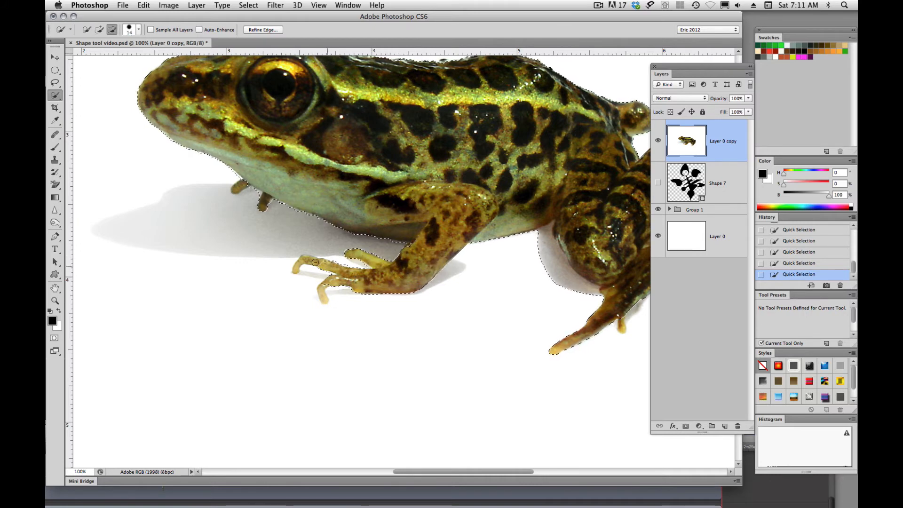
pyautogui.moveTo(306, 262); pyautogui.dragTo(299, 264)
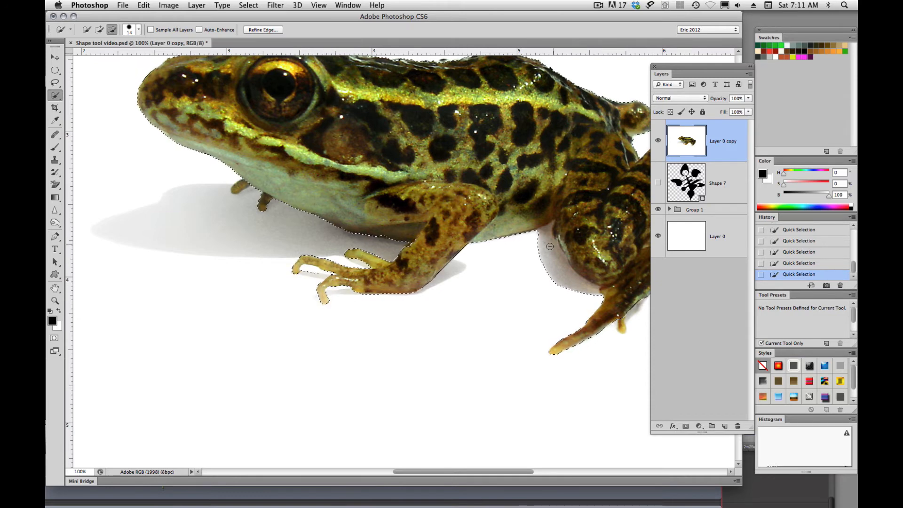
pyautogui.moveTo(550, 246); pyautogui.dragTo(556, 268)
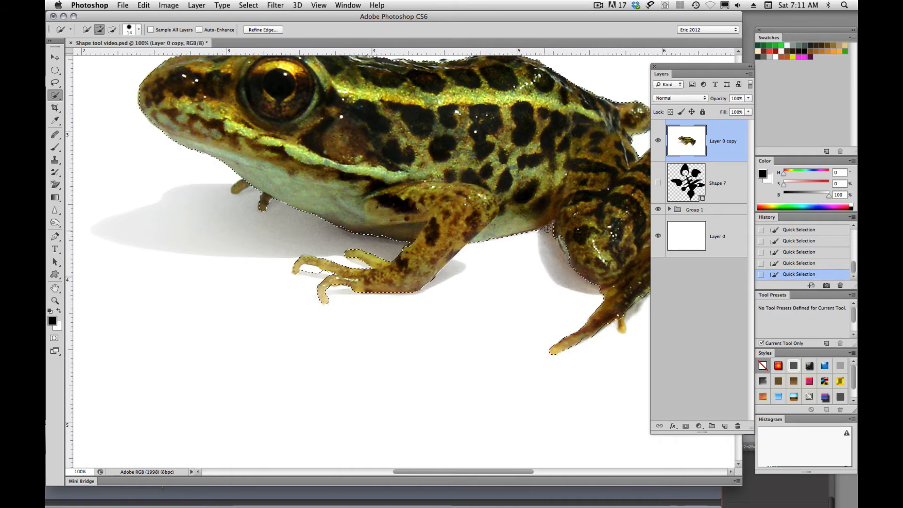
pyautogui.moveTo(595, 182); pyautogui.dragTo(498, 226)
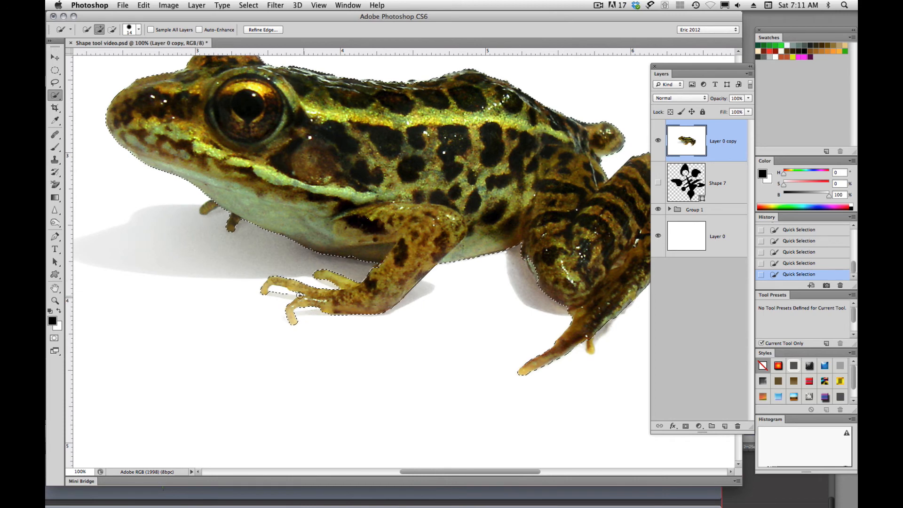
pyautogui.press('alt')
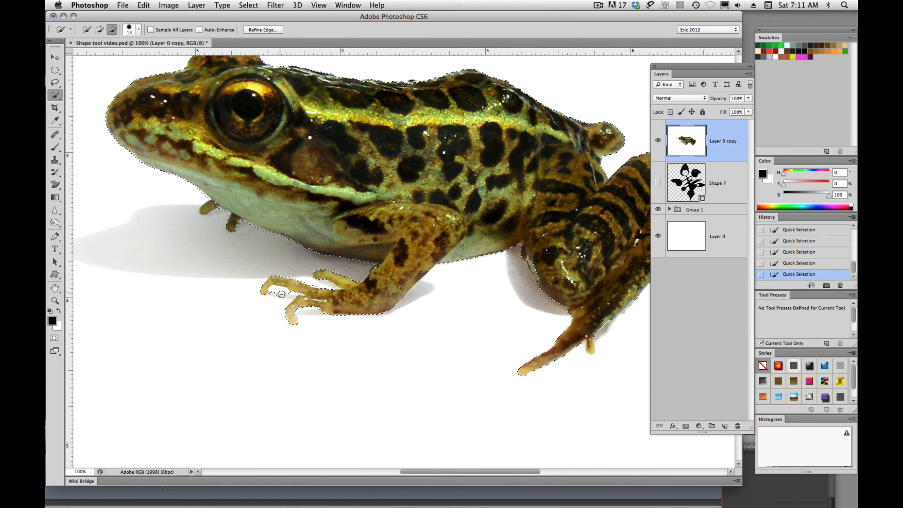
pyautogui.keyDown('alt'); pyautogui.click(281, 296); pyautogui.keyUp('alt')
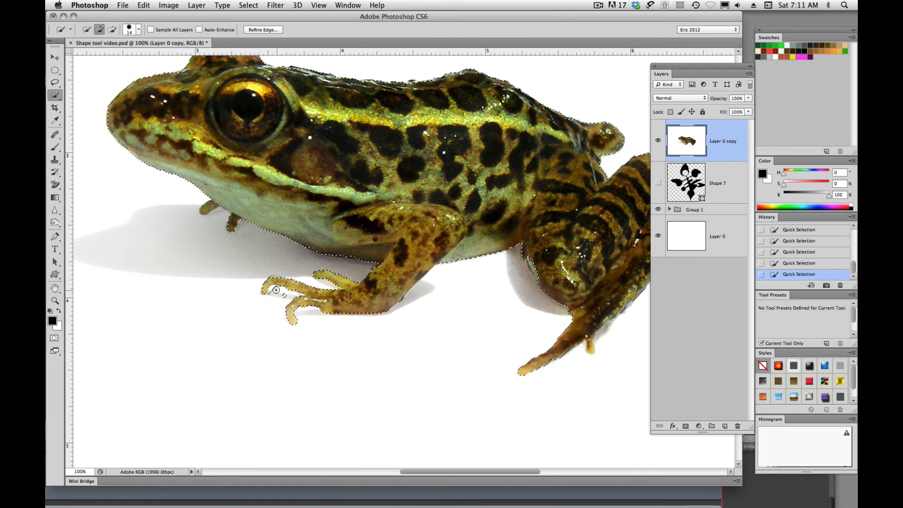
pyautogui.keyDown('alt'); pyautogui.click(279, 291); pyautogui.keyUp('alt')
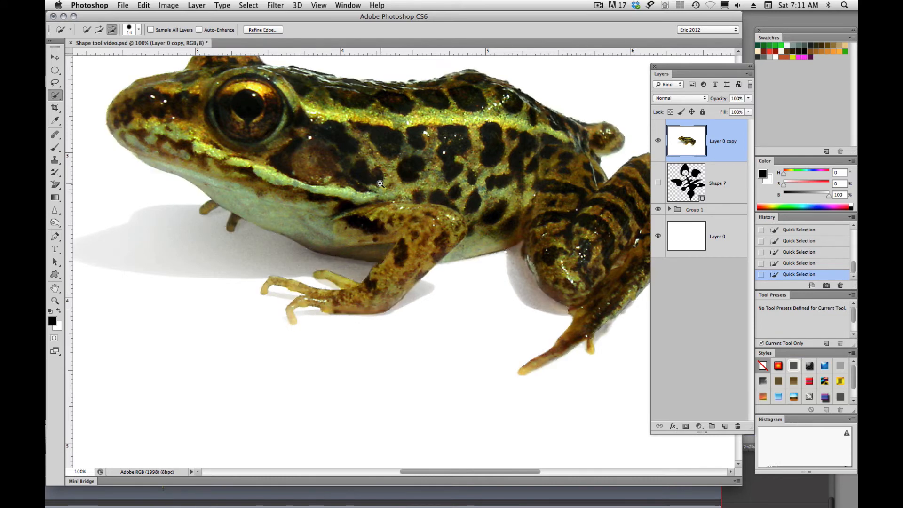
# - Invert the background selection to select the frog itself
pyautogui.keyDown('alt'); pyautogui.click(380, 214); pyautogui.keyUp('alt')
pyautogui.keyDown('alt'); pyautogui.click(380, 214); pyautogui.keyUp('alt')
pyautogui.keyDown('alt'); pyautogui.click(380, 214); pyautogui.keyUp('alt')
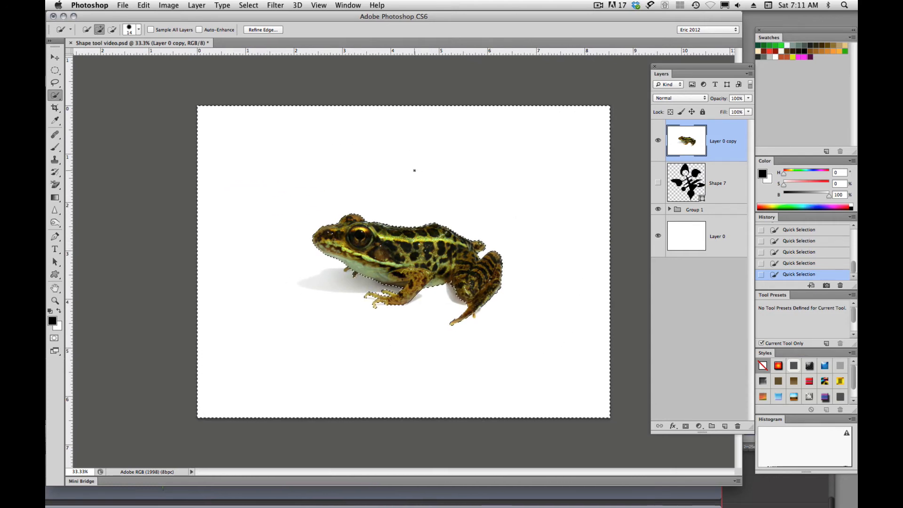
pyautogui.press('shift+super+i')
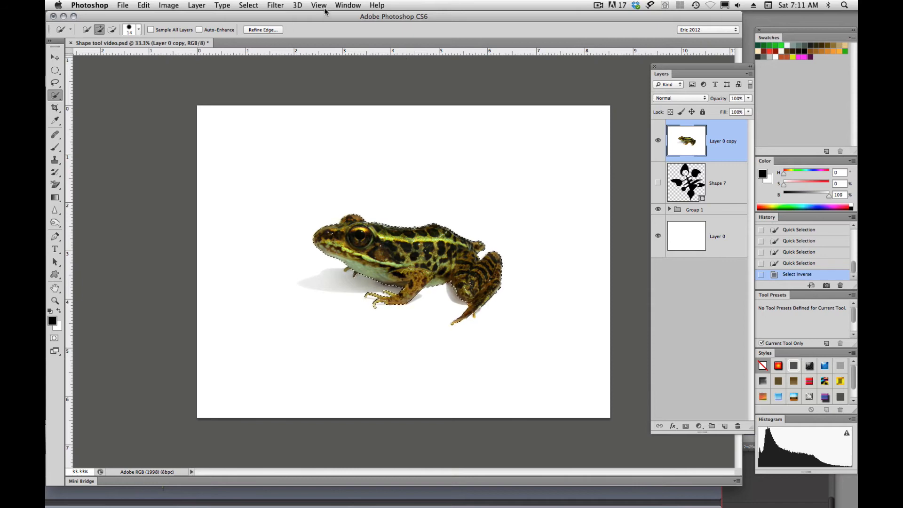
# - Show the Paths panel, move it up to reveal its lower edge, and make a work path from the frog selection
pyautogui.click(340, 5)
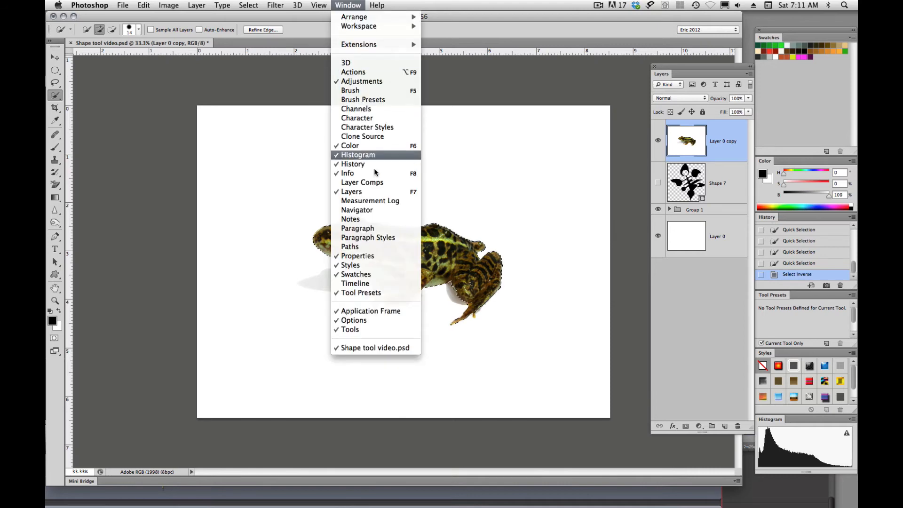
pyautogui.click(367, 247)
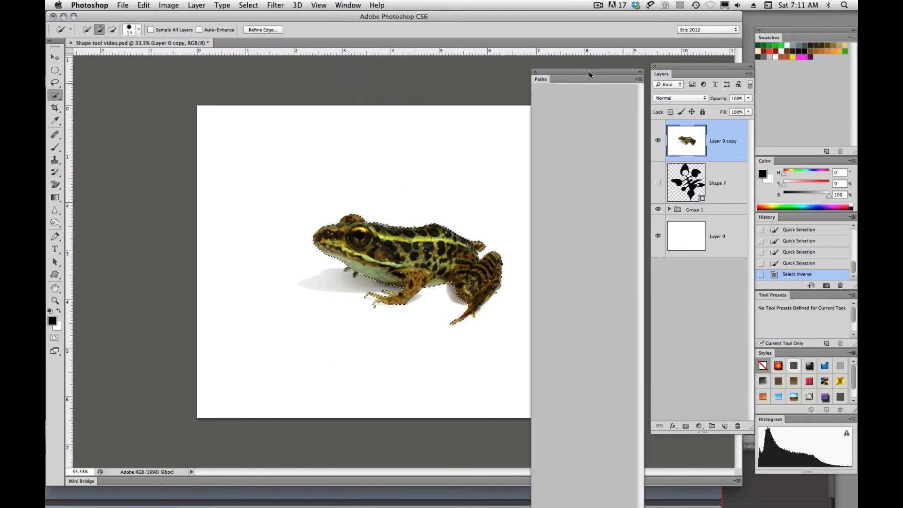
pyautogui.moveTo(578, 74); pyautogui.dragTo(577, 17)
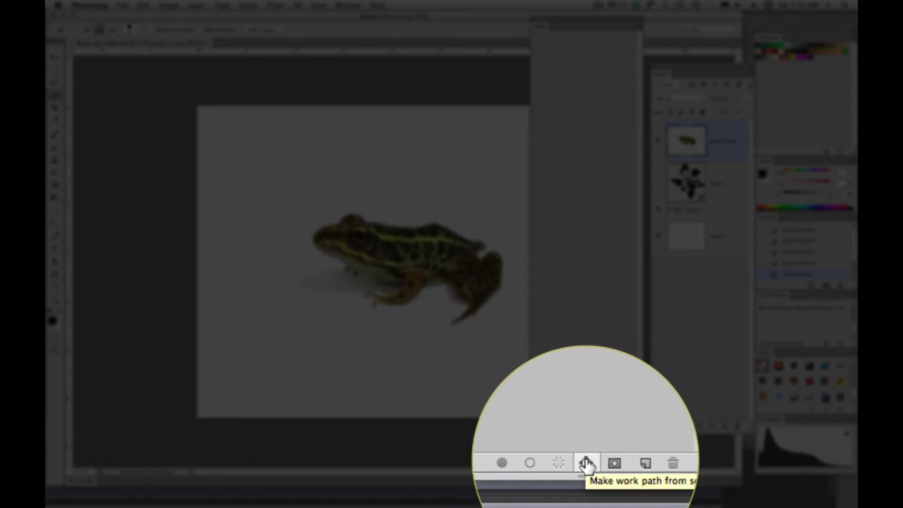
pyautogui.click(586, 464)
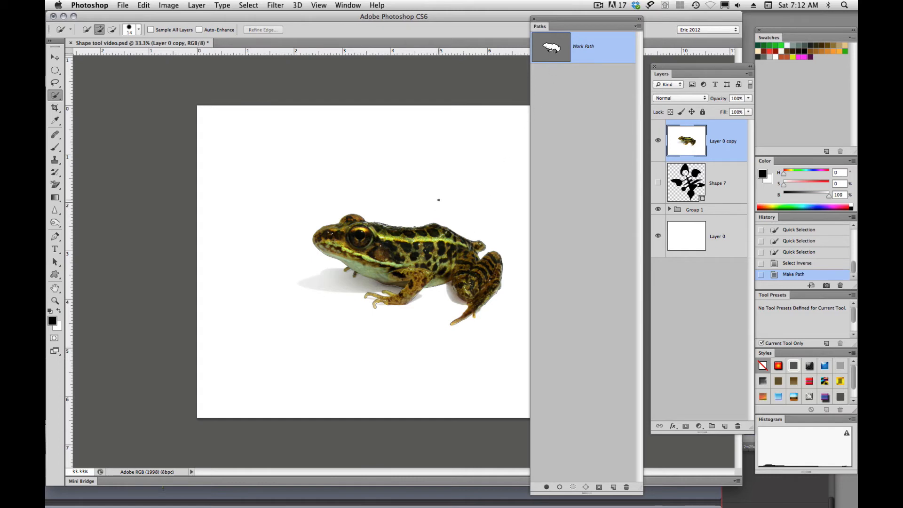
# - Define the frog work path as a custom shape named "f"
pyautogui.click(143, 6)
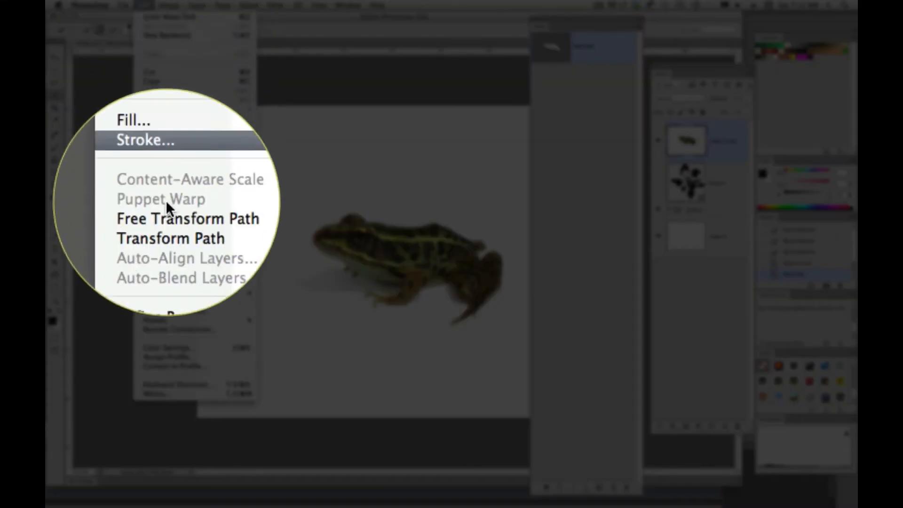
pyautogui.click(174, 272)
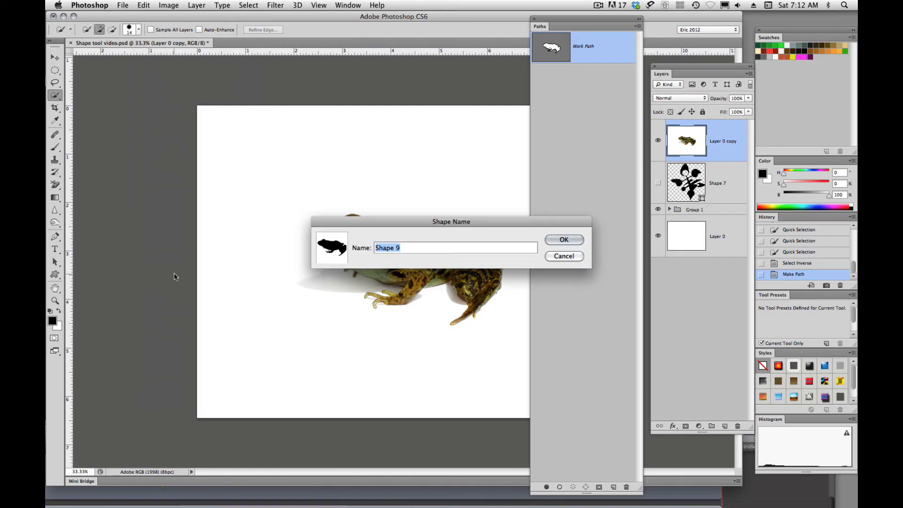
pyautogui.write('frog')
pyautogui.press('Return')
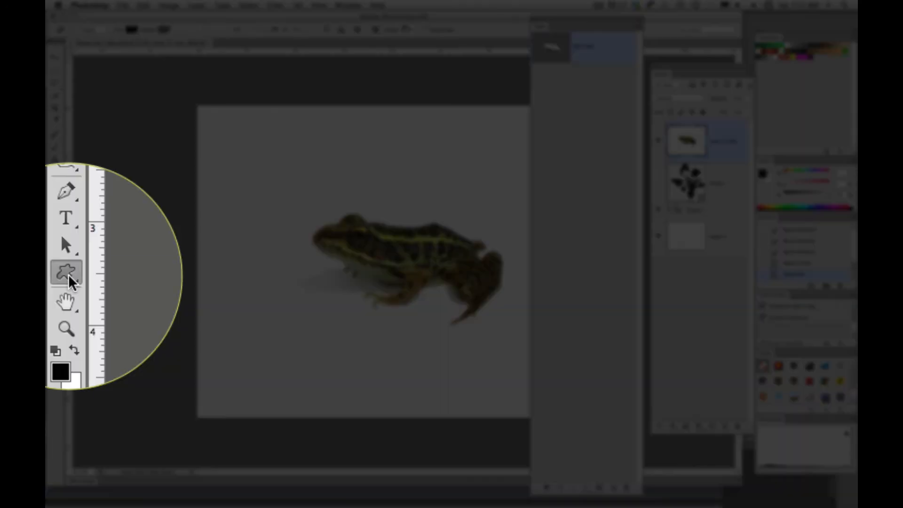
# - Draw three frog silhouettes in different sizes with the new frog custom shape, the largest about 1785 by 1449 px
pyautogui.click(55, 275)
pyautogui.click(127, 317)
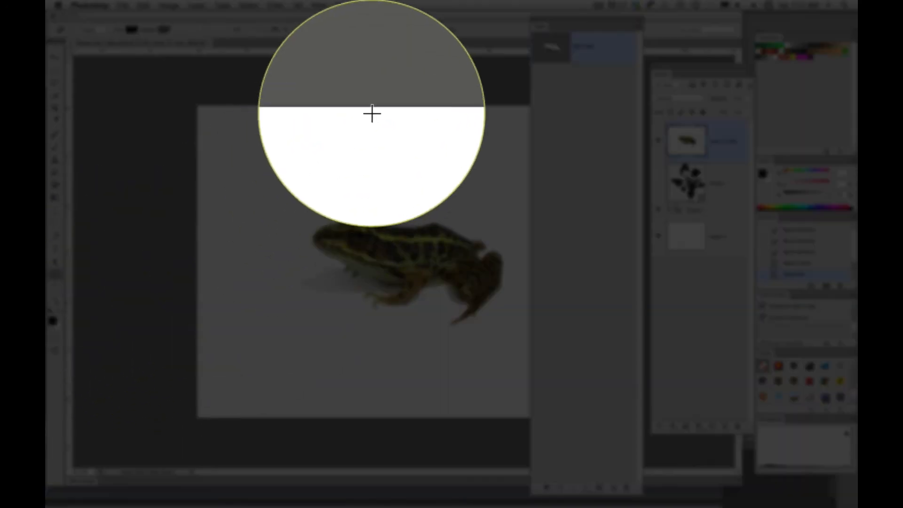
pyautogui.click(416, 30)
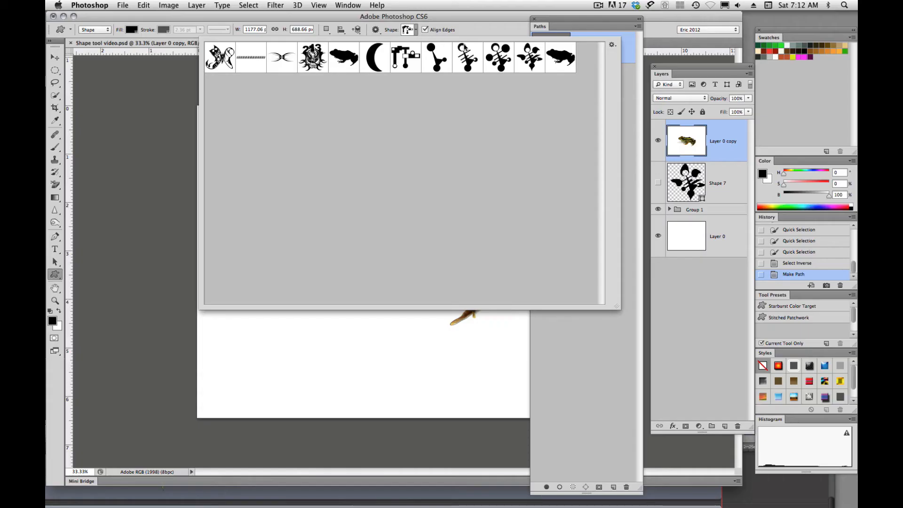
pyautogui.click(561, 61)
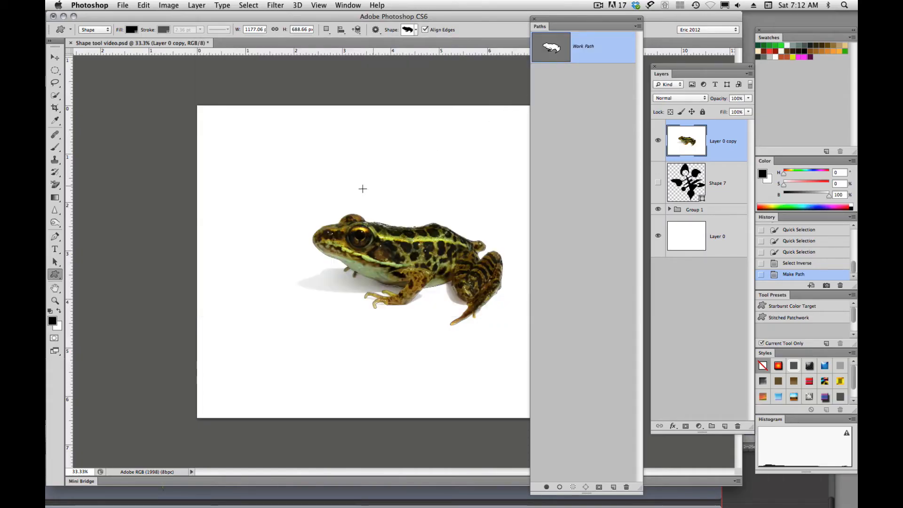
pyautogui.moveTo(254, 139); pyautogui.dragTo(337, 188)
pyautogui.moveTo(371, 140); pyautogui.dragTo(490, 273)
pyautogui.moveTo(225, 214); pyautogui.dragTo(479, 396)
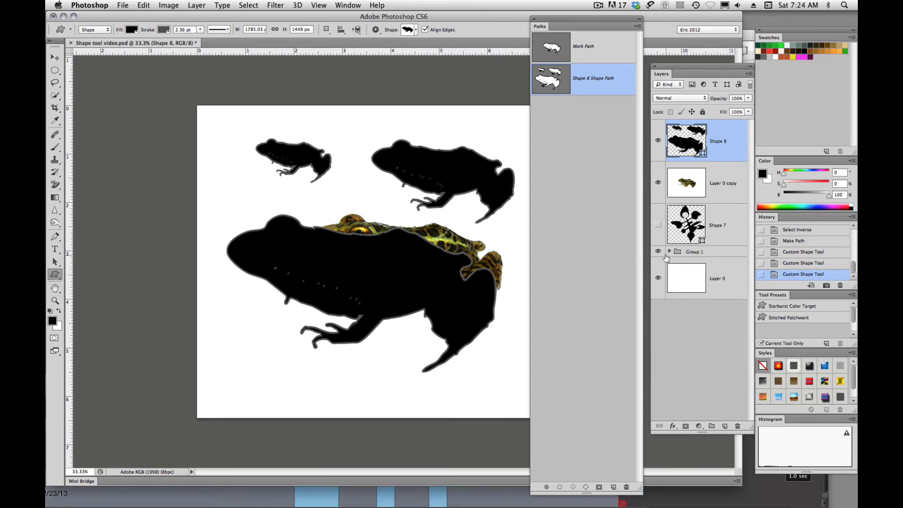
# - Hide Group 1 and all the layers above it, leaving only Layer 0 shown
pyautogui.moveTo(659, 253); pyautogui.dragTo(660, 140)
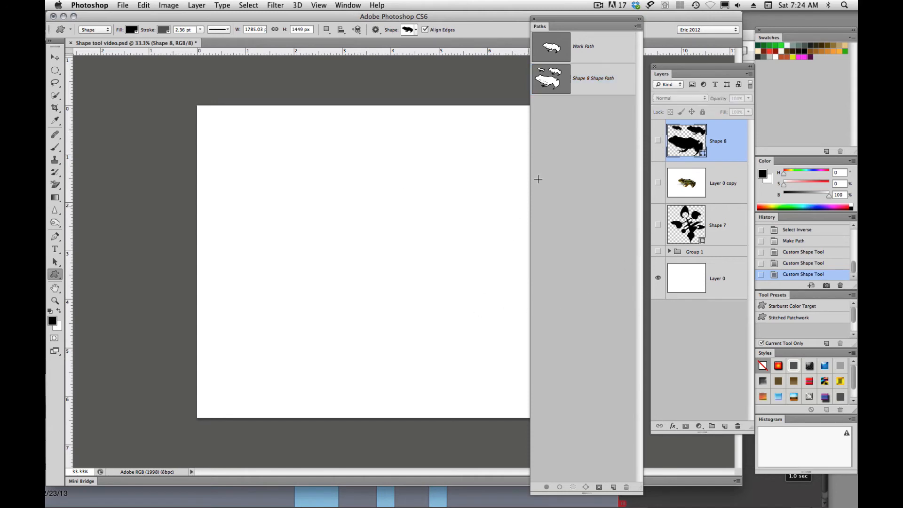
# - Close the Paths panel and draw the branching custom shape with three ovals on the blank canvas, about 954 by 882 px
pyautogui.click(534, 19)
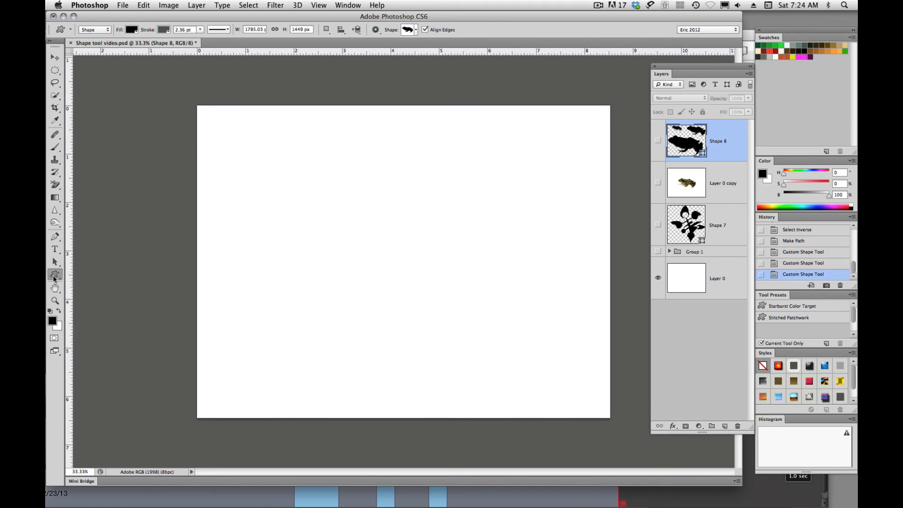
pyautogui.click(416, 30)
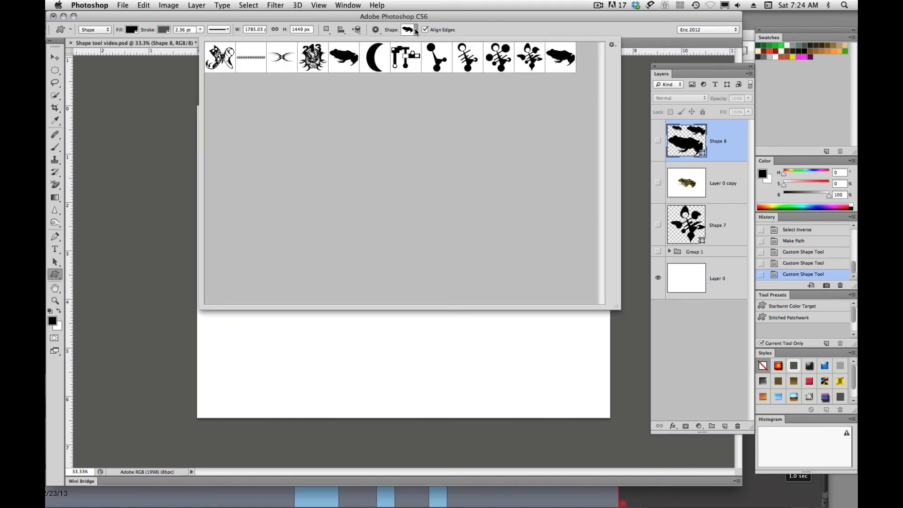
pyautogui.click(435, 57)
pyautogui.doubleClick(433, 57)
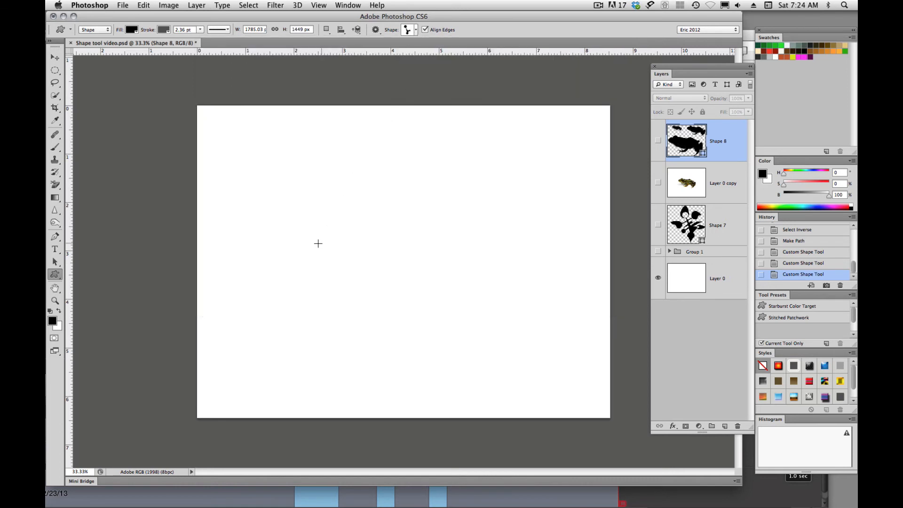
pyautogui.moveTo(265, 176); pyautogui.dragTo(418, 319)
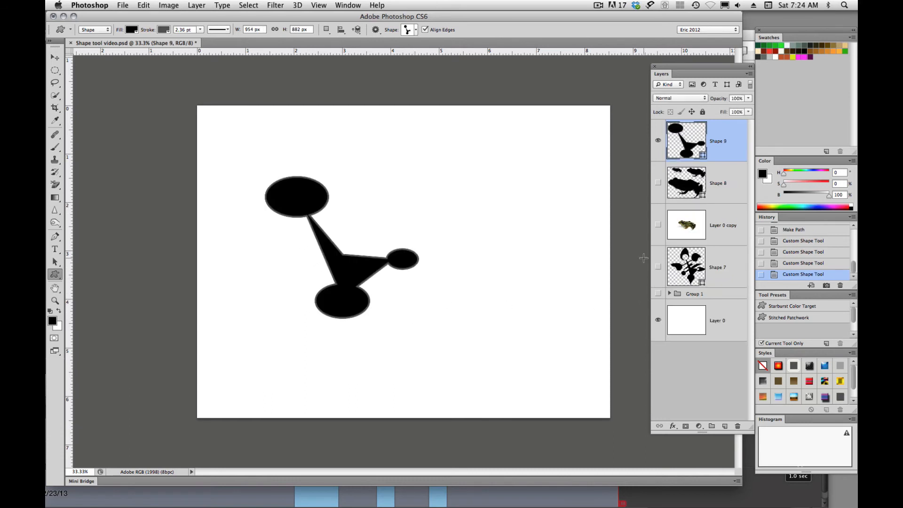
# - Remove the stroke from the branching shape
pyautogui.click(165, 30)
pyautogui.click(127, 49)
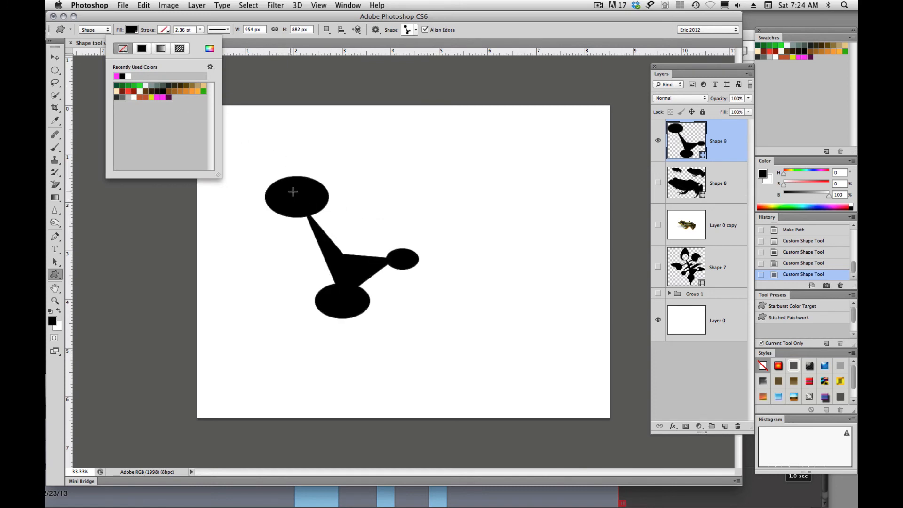
pyautogui.click(292, 191)
pyautogui.click(438, 271)
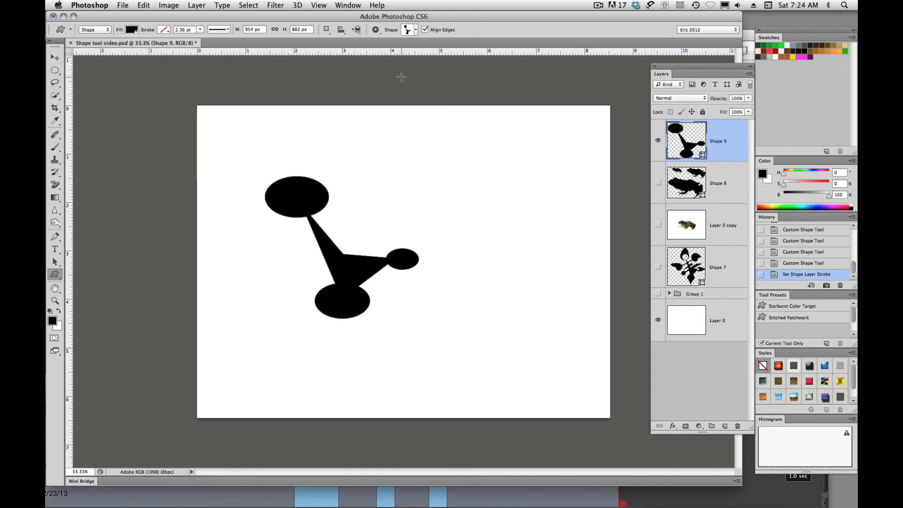
# - Add three crescent custom shapes to the branching shape's layer, two as horns on the upper-left oval and one at the central junction
pyautogui.click(417, 29)
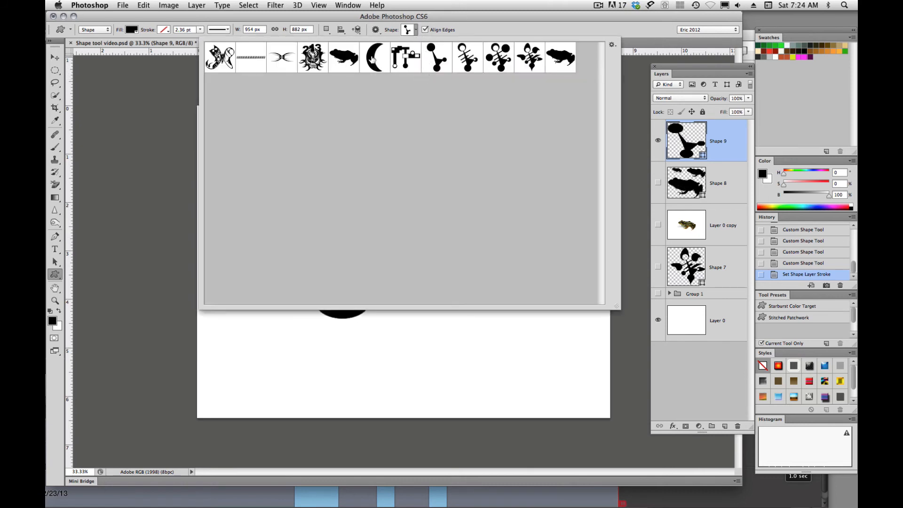
pyautogui.click(374, 59)
pyautogui.doubleClick(372, 64)
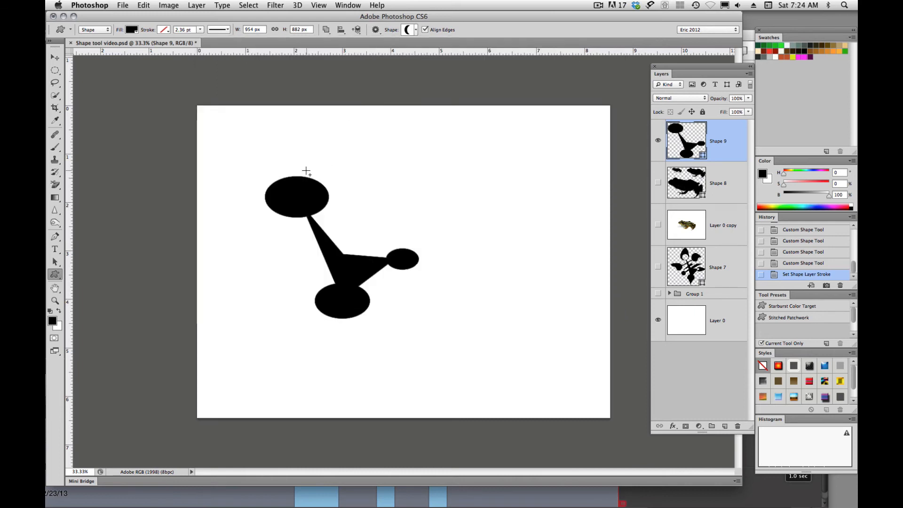
pyautogui.moveTo(297, 162); pyautogui.dragTo(314, 194)
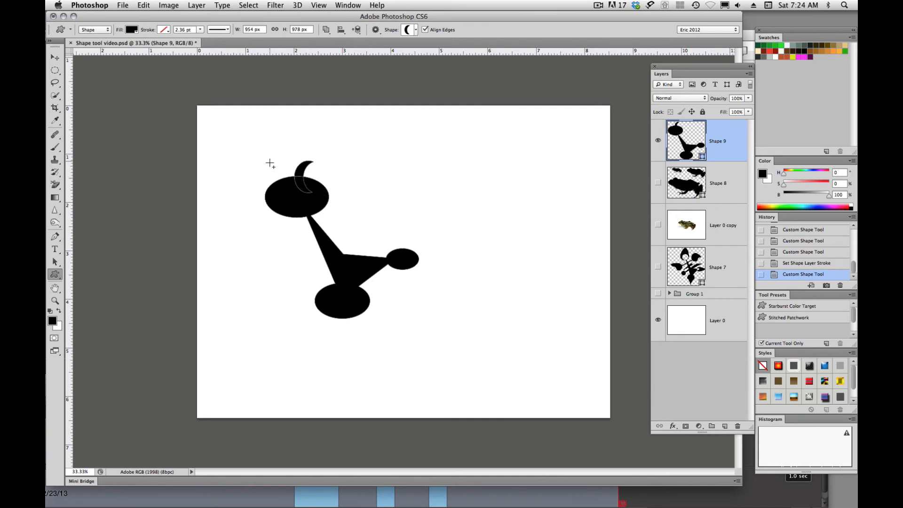
pyautogui.moveTo(269, 162); pyautogui.dragTo(291, 192)
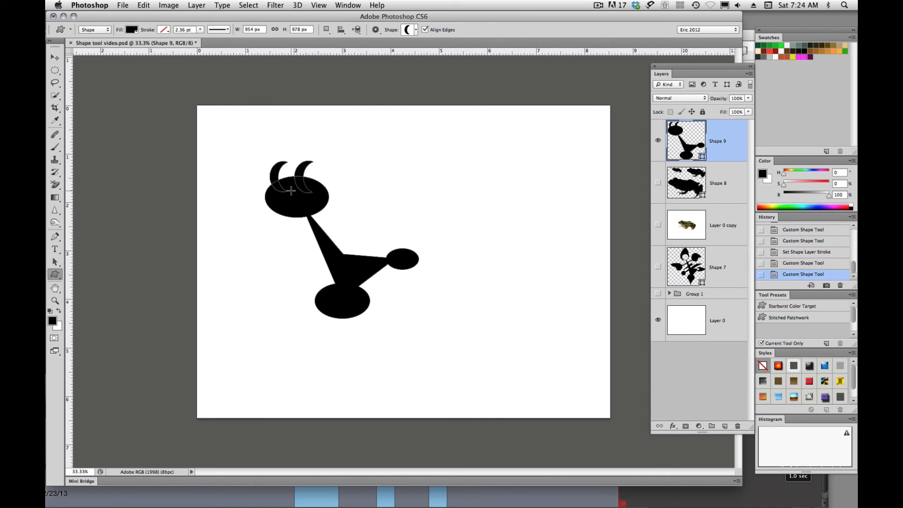
pyautogui.moveTo(336, 232); pyautogui.dragTo(360, 271)
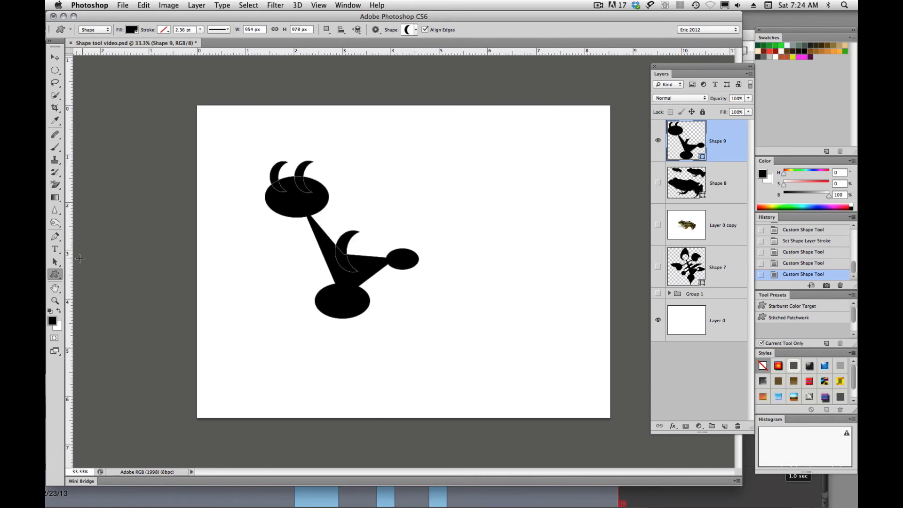
# - Pull out the upper tip anchor points of the crescent at the junction and distort it into a broader wing with Free Transform
pyautogui.moveTo(55, 262); pyautogui.dragTo(84, 275)
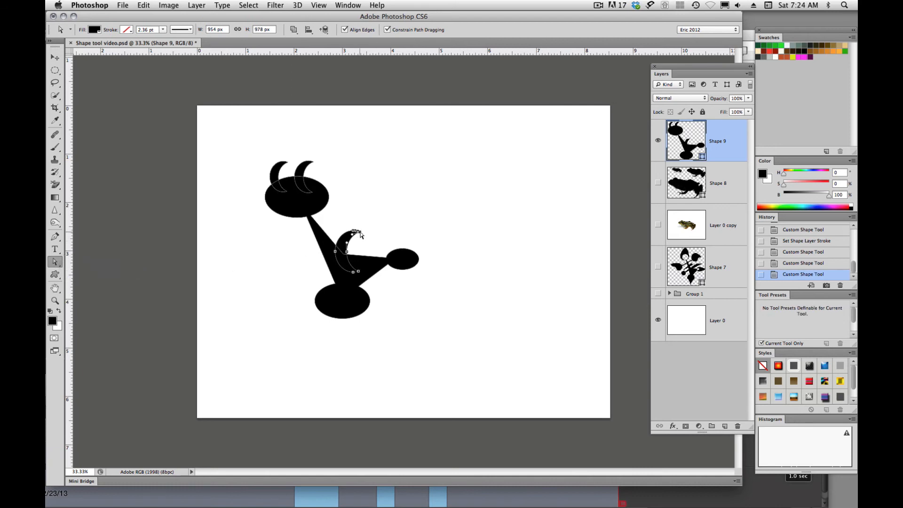
pyautogui.moveTo(360, 233)
pyautogui.mouseDown()
pyautogui.moveTo(384, 221)
pyautogui.moveTo(354, 217)
pyautogui.mouseUp()
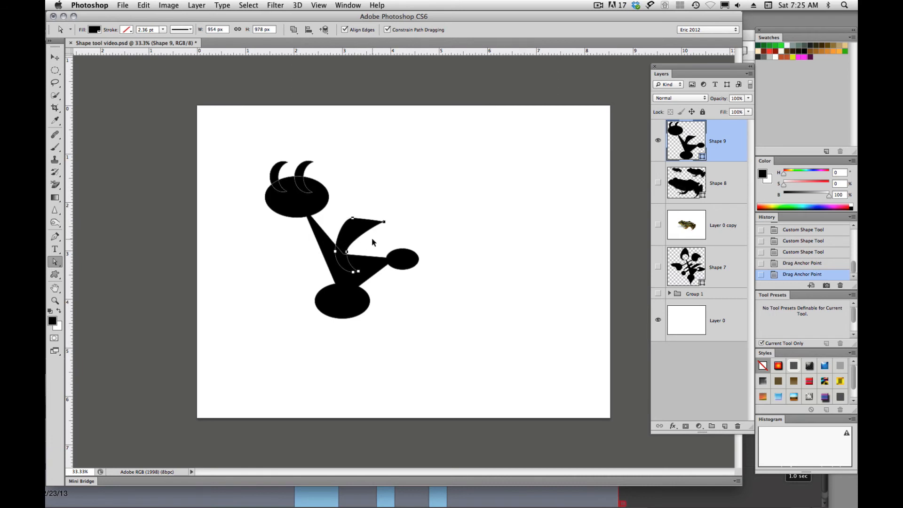
pyautogui.hotkey('ctrl', 't')
pyautogui.moveTo(391, 217); pyautogui.dragTo(388, 172)
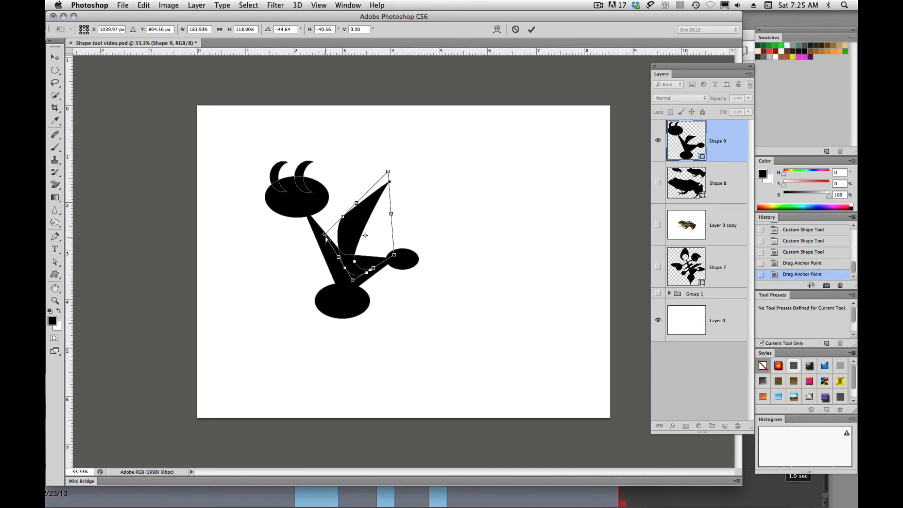
pyautogui.moveTo(327, 239); pyautogui.dragTo(259, 271)
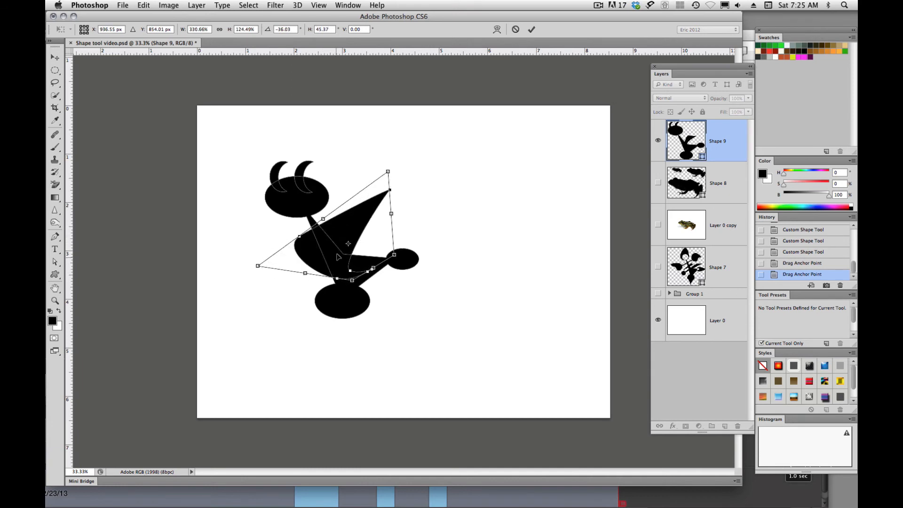
# - Warp the wing into a large curved blade sweeping up past the horned oval and apply the transform
pyautogui.rightClick(339, 239)
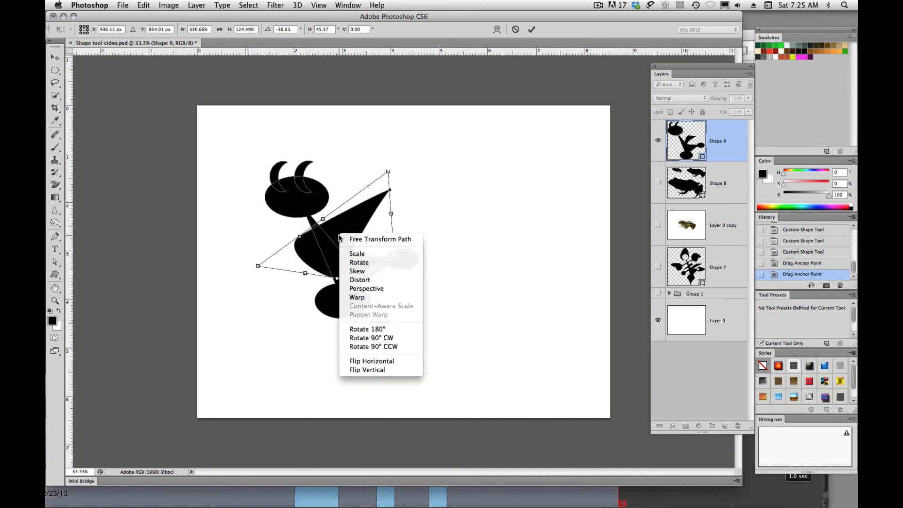
pyautogui.click(360, 304)
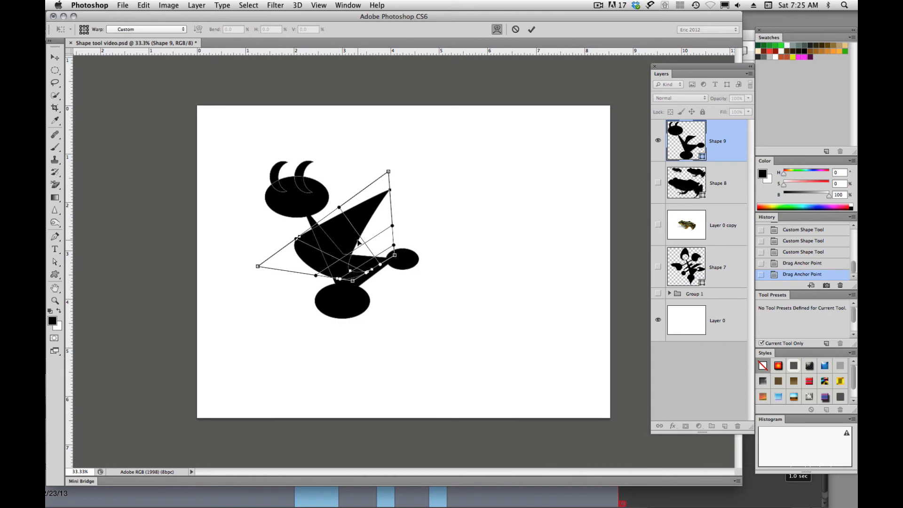
pyautogui.moveTo(359, 242); pyautogui.dragTo(328, 250)
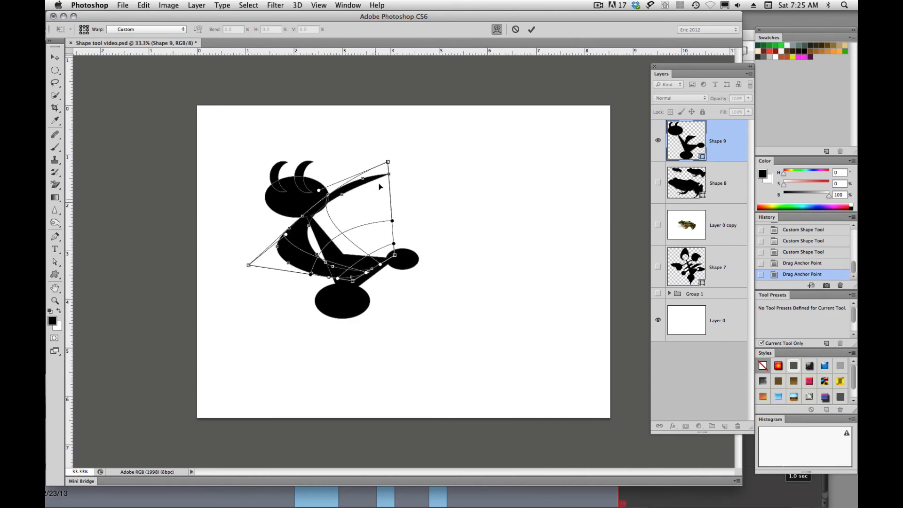
pyautogui.moveTo(319, 192); pyautogui.dragTo(333, 181)
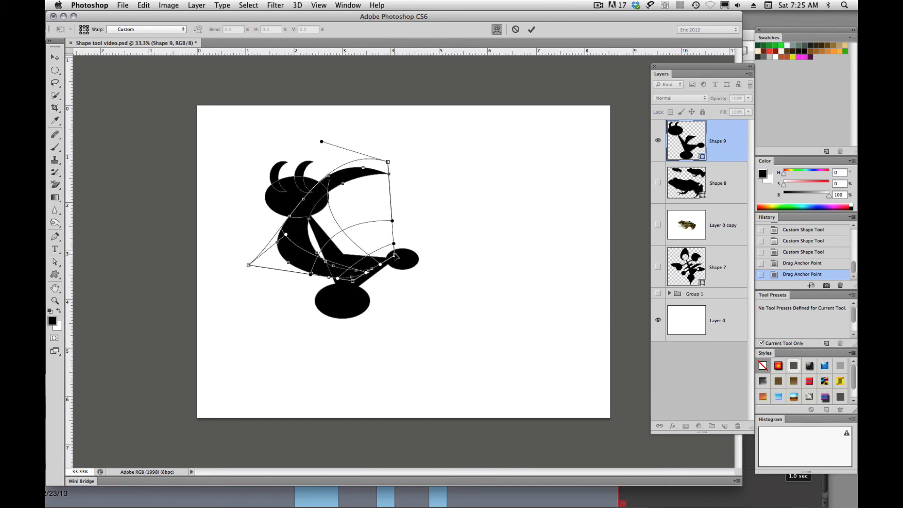
pyautogui.moveTo(395, 256); pyautogui.dragTo(414, 270)
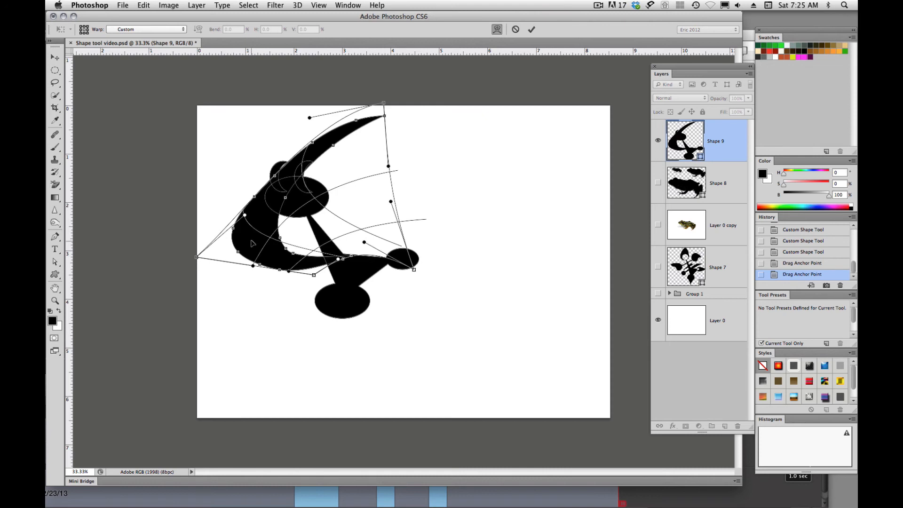
pyautogui.moveTo(252, 243); pyautogui.dragTo(311, 272)
pyautogui.press('Return')
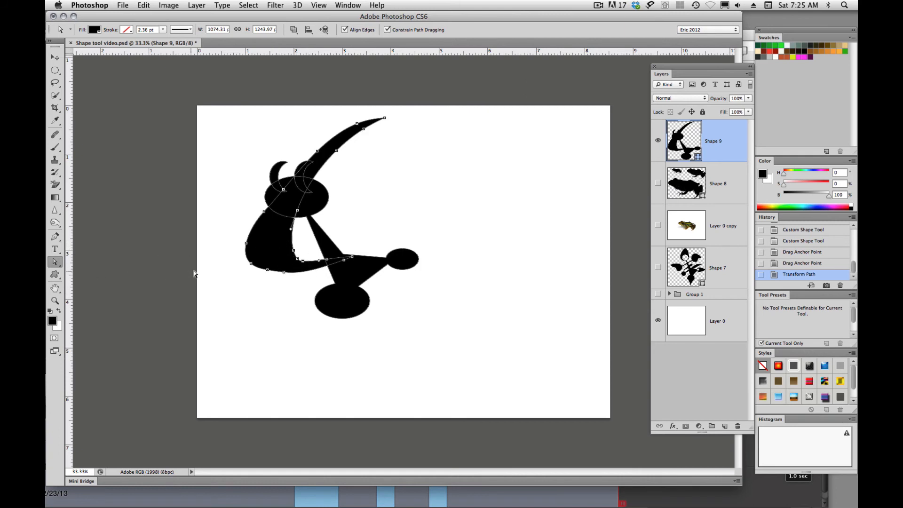
# - Duplicate the blade path below the original, and move the original up and to the right, clear of the horned oval
pyautogui.moveTo(271, 251); pyautogui.dragTo(275, 334)
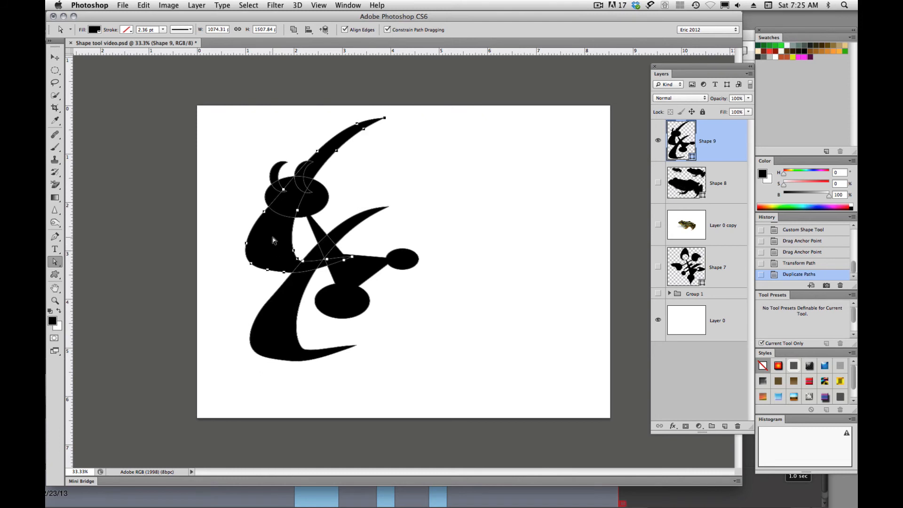
pyautogui.click(287, 232)
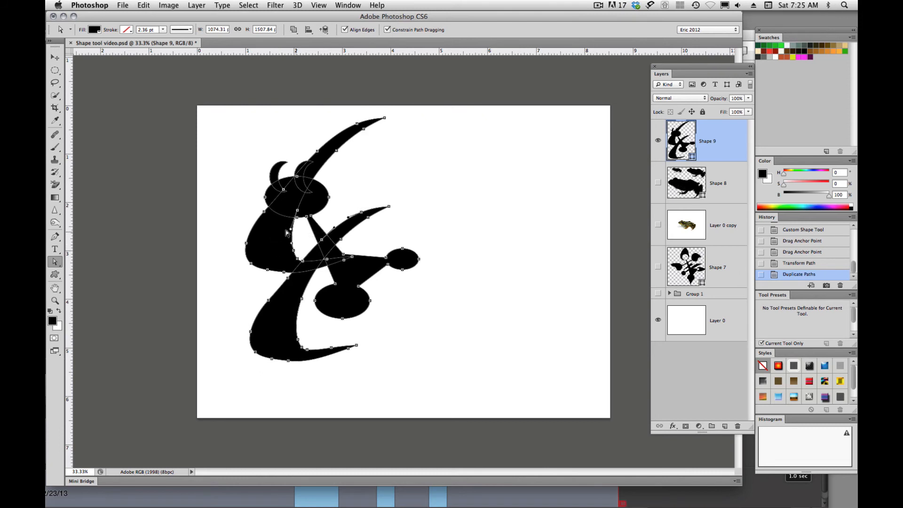
pyautogui.click(355, 194)
pyautogui.click(264, 215)
pyautogui.moveTo(264, 214); pyautogui.dragTo(333, 201)
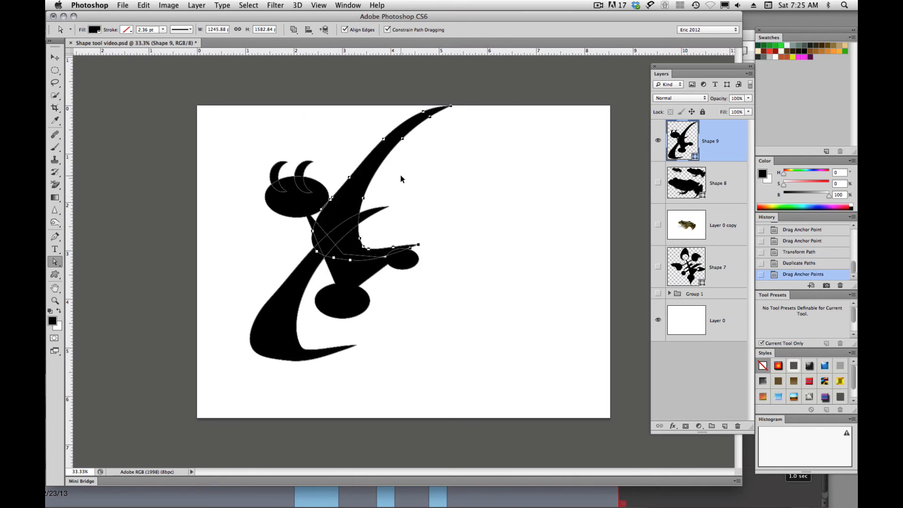
# - Rotate the upper blade path about 112° over the body and duplicate it three times toward the right as claws
pyautogui.press('super+t')
pyautogui.moveTo(472, 267); pyautogui.dragTo(354, 195)
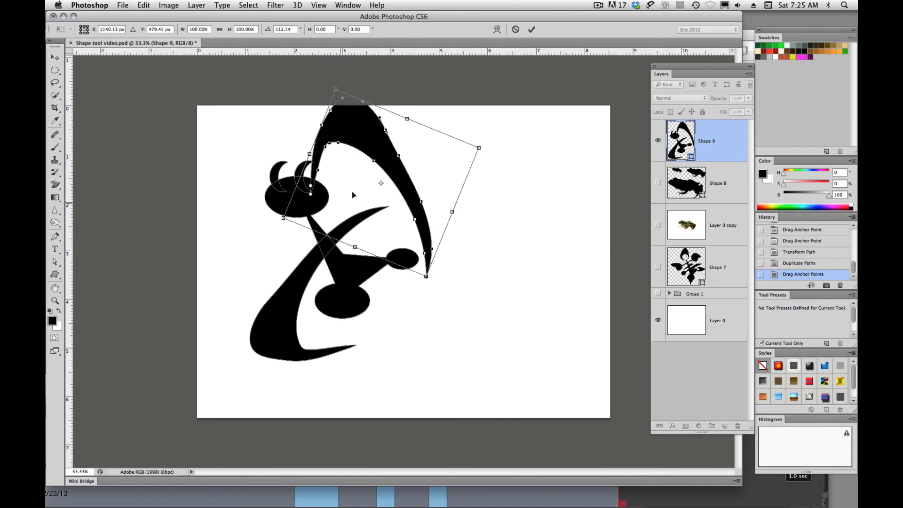
pyautogui.moveTo(379, 164); pyautogui.dragTo(361, 262)
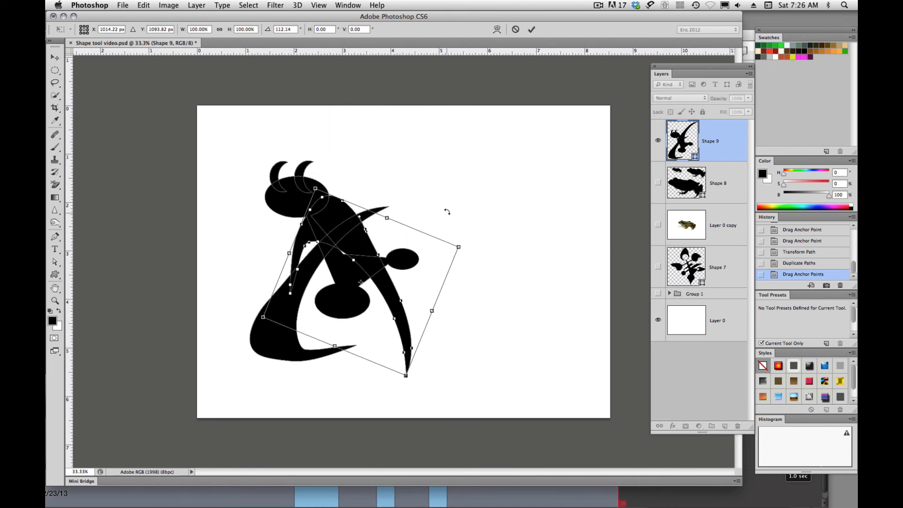
pyautogui.press('Return')
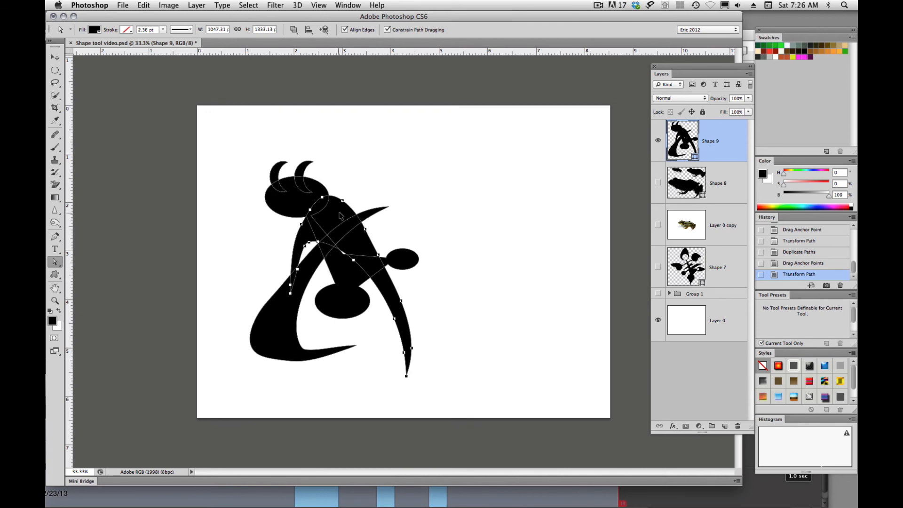
pyautogui.moveTo(338, 216); pyautogui.dragTo(435, 191)
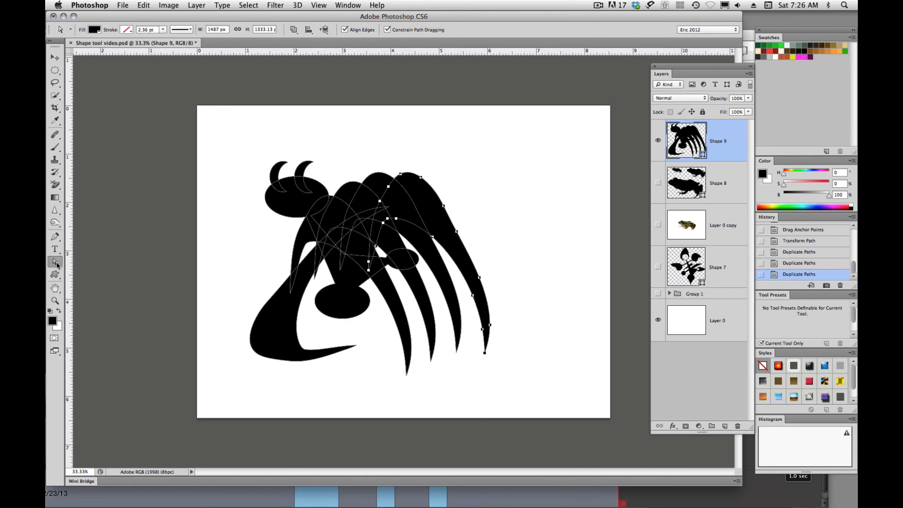
# - Draw the skull custom shape with the number 213 on a new layer, overlapping the claws at upper right, about 1086 by 1020 px
pyautogui.moveTo(57, 265); pyautogui.dragTo(117, 258)
pyautogui.press('u')
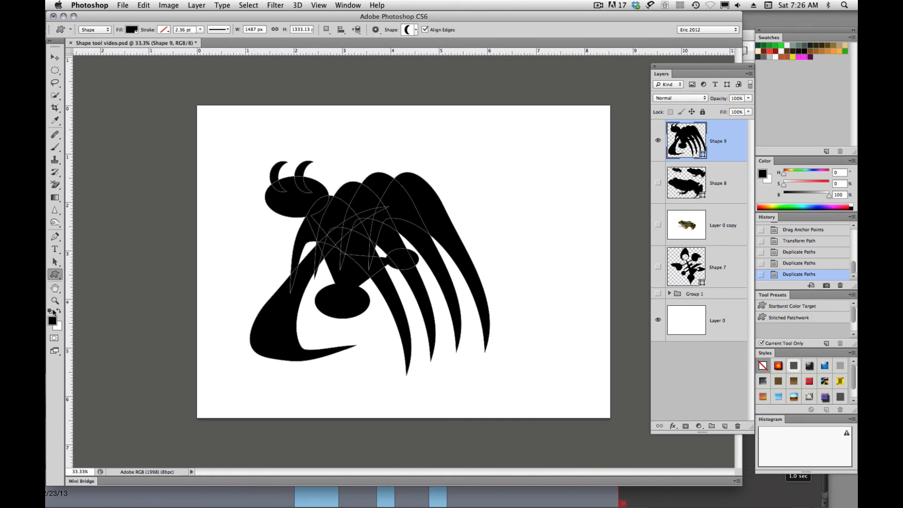
pyautogui.click(415, 30)
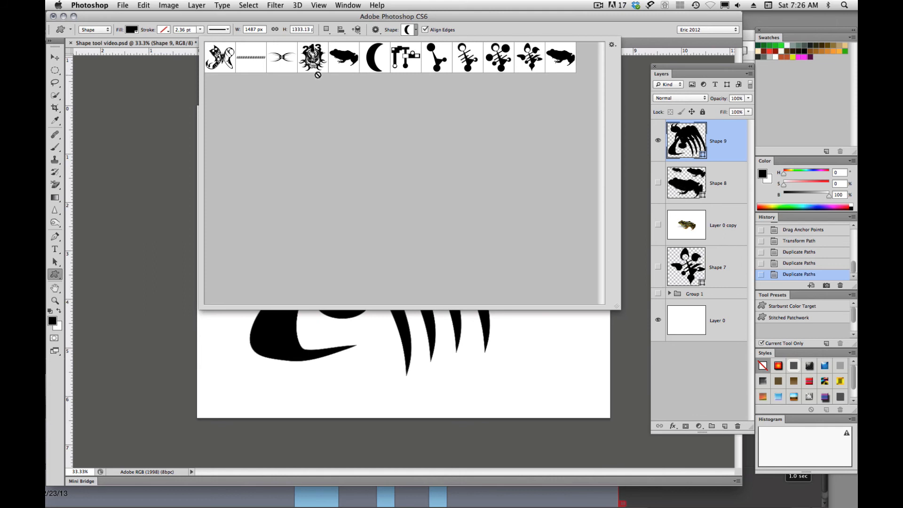
pyautogui.click(313, 58)
pyautogui.doubleClick(315, 60)
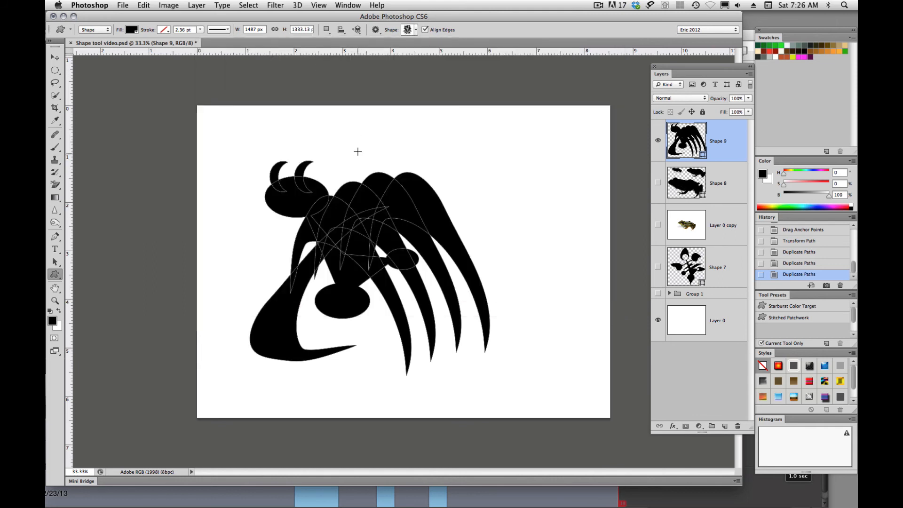
pyautogui.moveTo(355, 135); pyautogui.dragTo(592, 287)
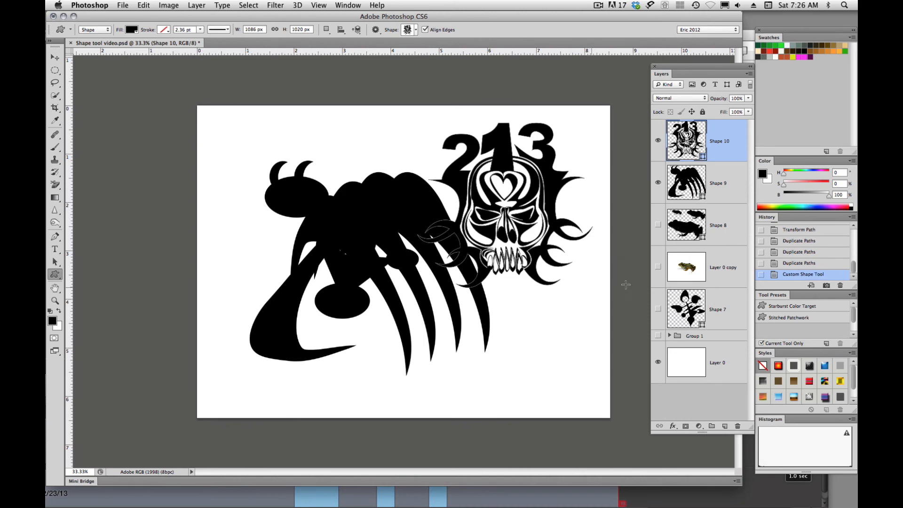
# - Merge the skull shape layer and the clawed shape layer Shape 9 into one shape layer
pyautogui.keyDown('shift'); pyautogui.click(718, 183); pyautogui.keyUp('shift')
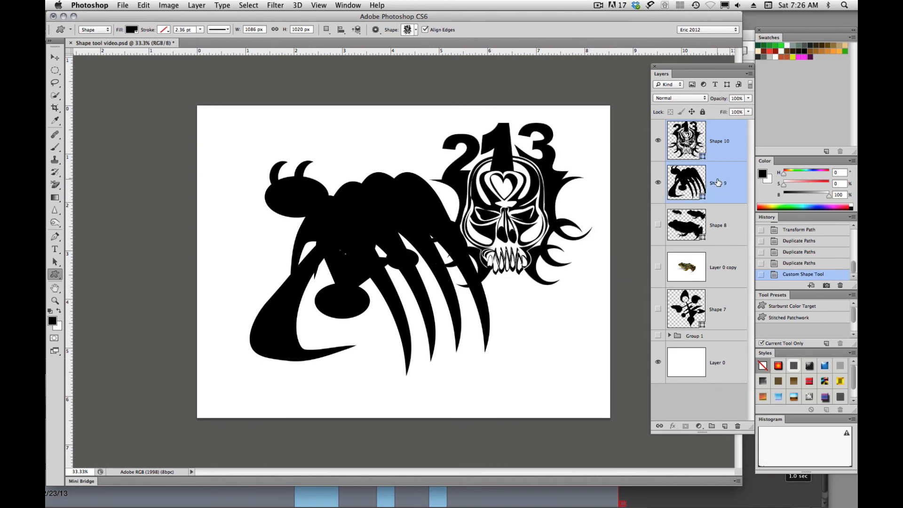
pyautogui.click(749, 74)
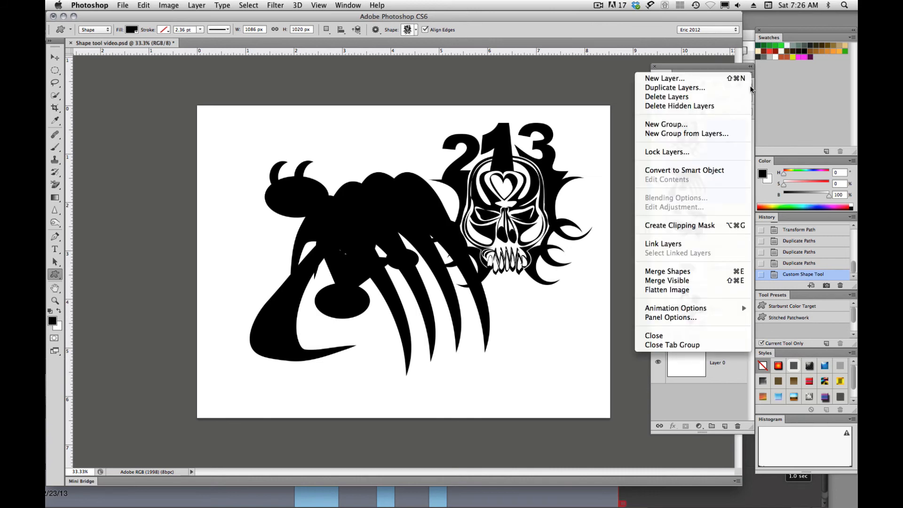
pyautogui.click(672, 272)
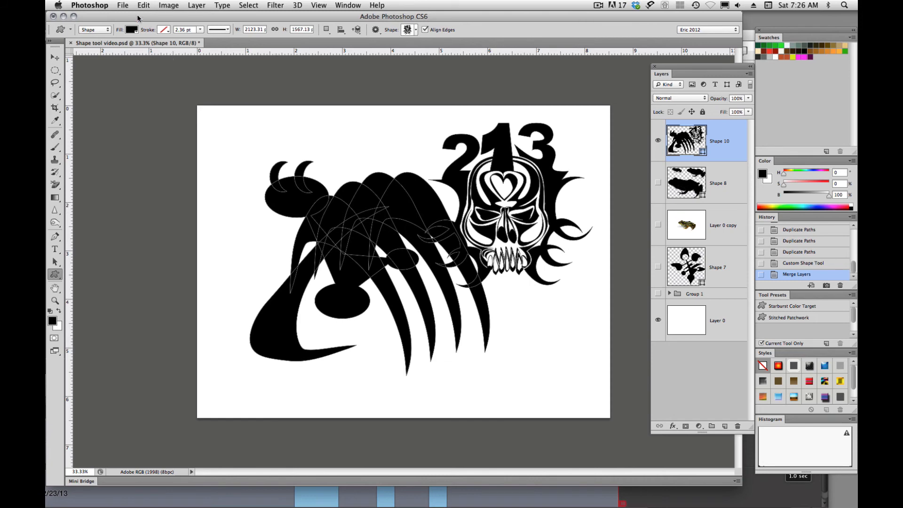
pyautogui.click(122, 5)
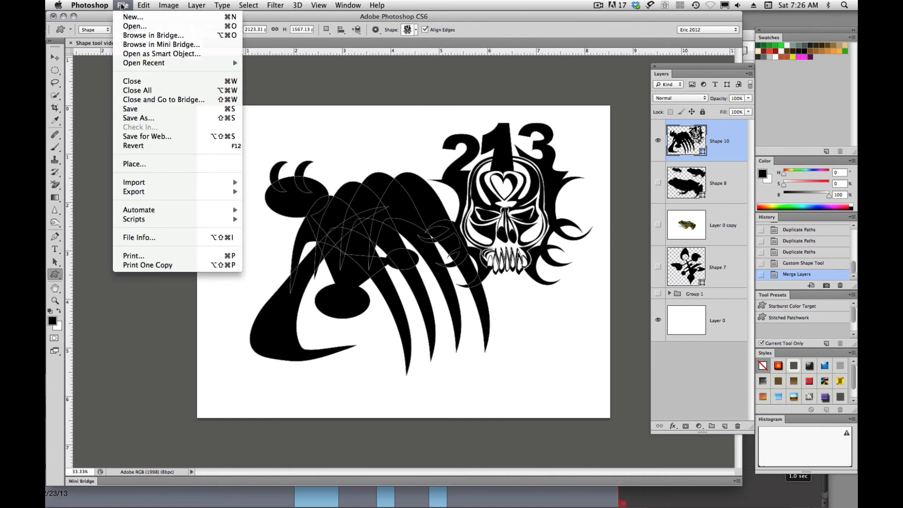
# - Define the merged claw-and-skull artwork as a custom shape named Shape 9
pyautogui.moveTo(143, 5)
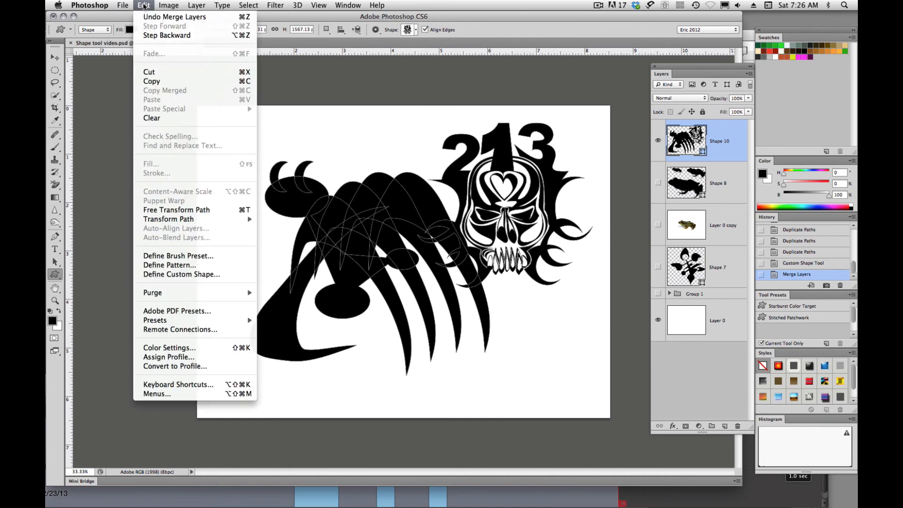
pyautogui.click(159, 275)
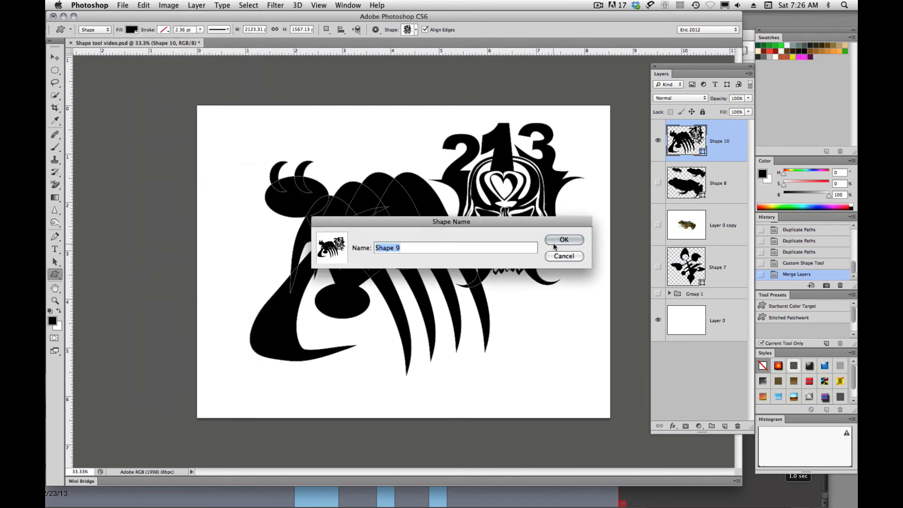
pyautogui.click(555, 241)
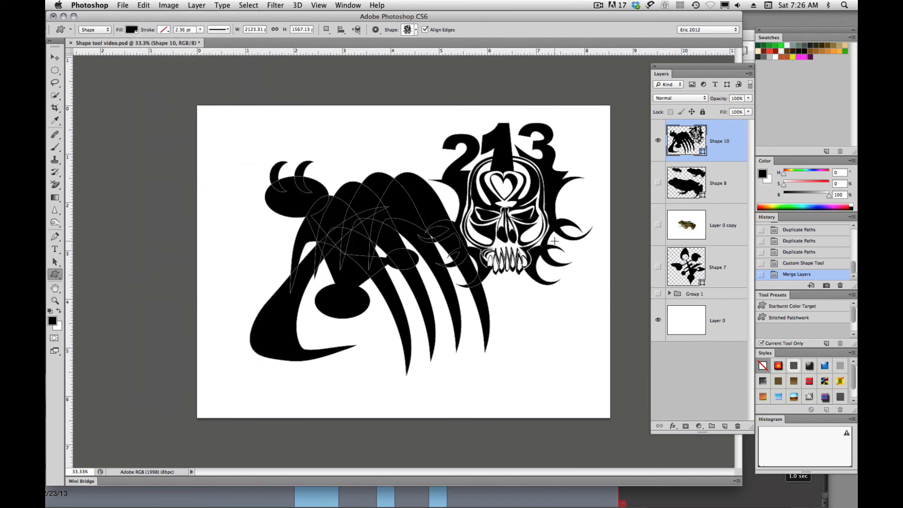
# - Hide the Shape 10 layer and draw the new claw-and-skull custom shape on a new layer, about 1464 by 945 px
pyautogui.click(415, 30)
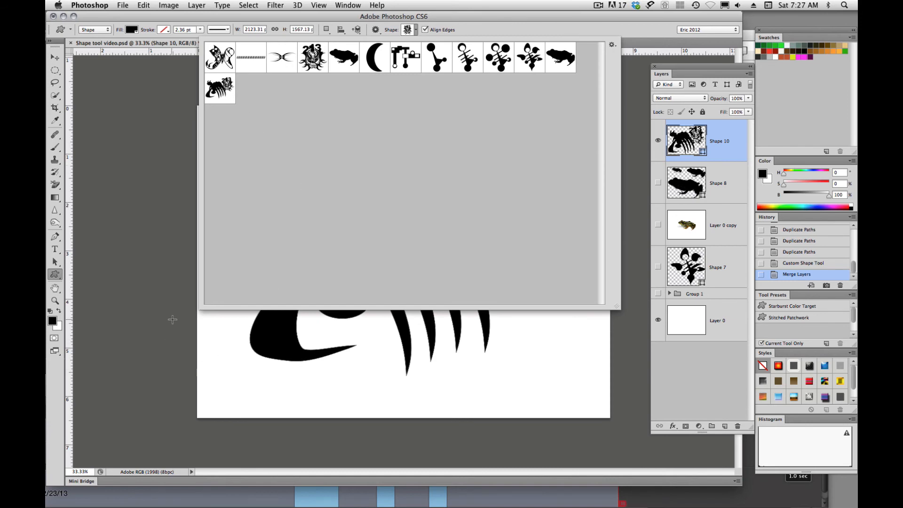
pyautogui.doubleClick(221, 89)
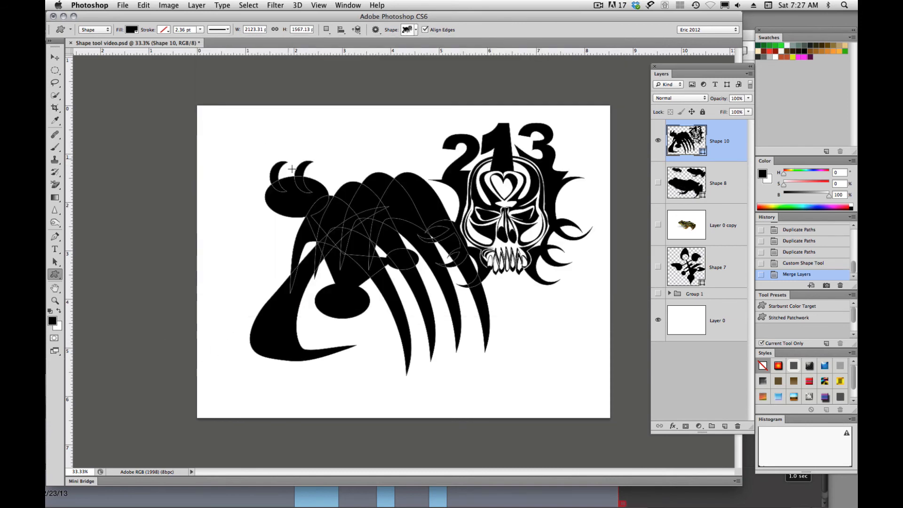
pyautogui.click(657, 141)
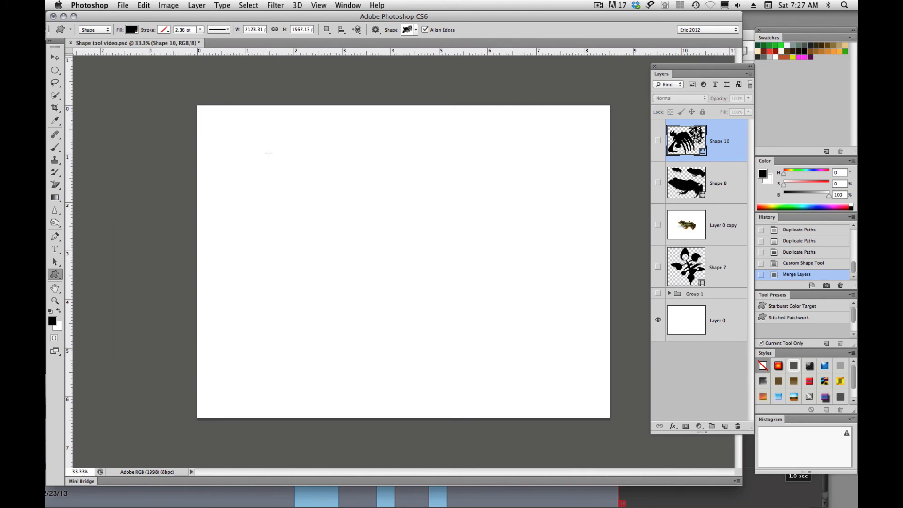
pyautogui.moveTo(269, 153); pyautogui.dragTo(502, 304)
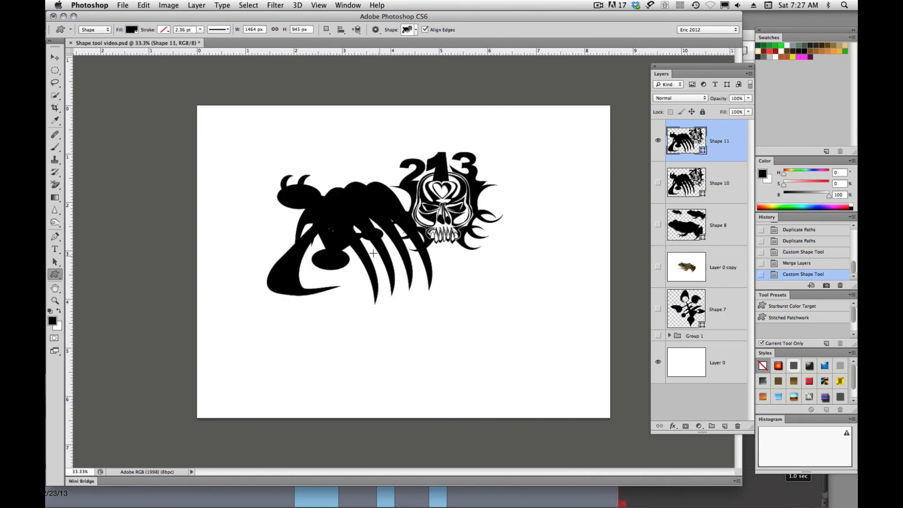
# - Add six more claw-and-skull shapes of varying sizes to the Shape 11 layer, overlapping across the canvas and past its left edge
pyautogui.moveTo(247, 130); pyautogui.dragTo(378, 241)
pyautogui.moveTo(376, 135); pyautogui.dragTo(539, 310)
pyautogui.moveTo(226, 245); pyautogui.dragTo(423, 389)
pyautogui.moveTo(401, 244); pyautogui.dragTo(582, 376)
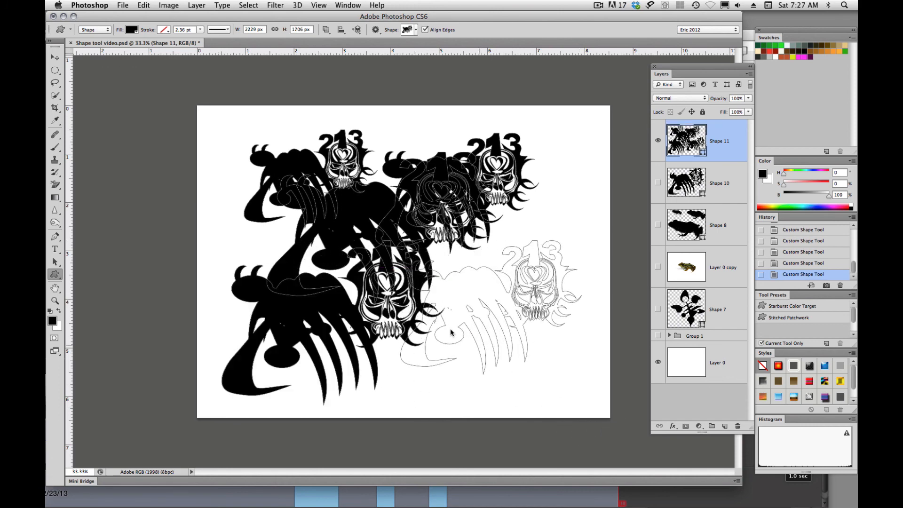
pyautogui.moveTo(108, 160); pyautogui.dragTo(298, 383)
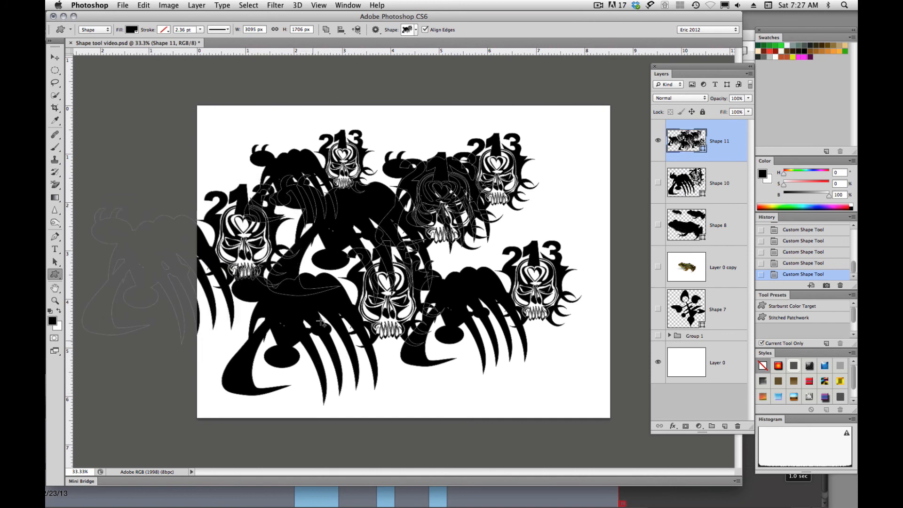
pyautogui.moveTo(328, 115); pyautogui.dragTo(610, 376)
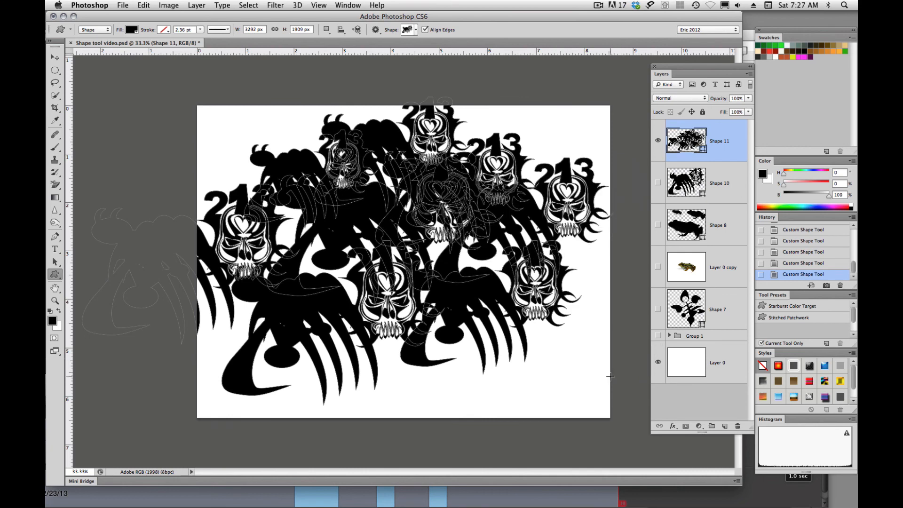
# - Subtract three claw-and-skull shapes from Shape 11: a large one left of centre, one at upper left and a small one right of centre
pyautogui.moveTo(301, 184); pyautogui.dragTo(434, 364)
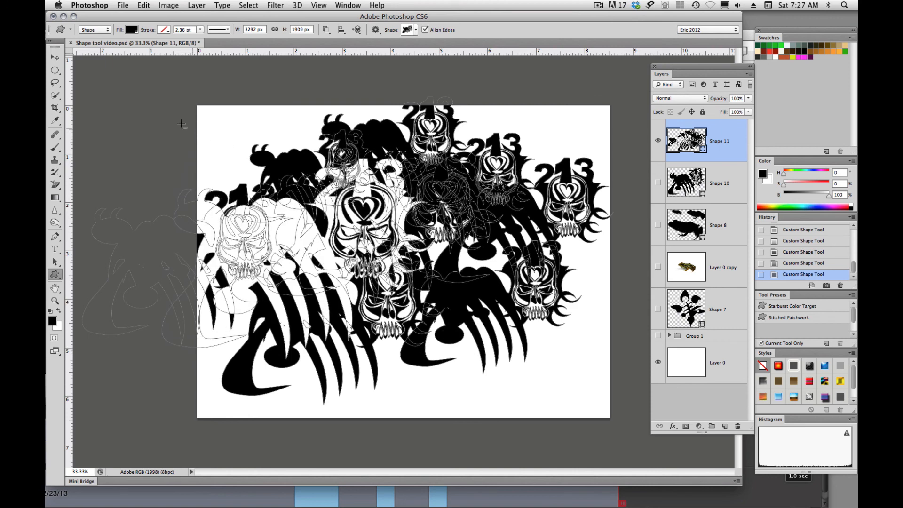
pyautogui.moveTo(181, 126); pyautogui.dragTo(318, 256)
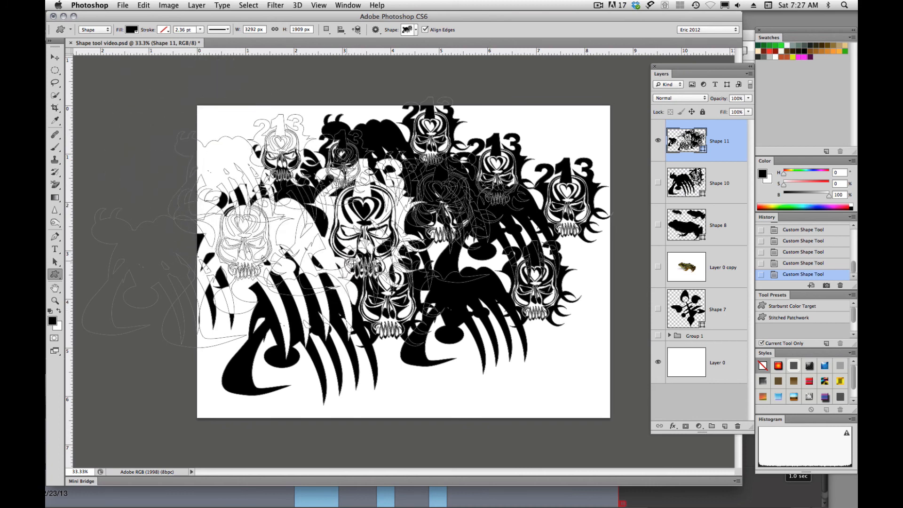
pyautogui.moveTo(464, 198); pyautogui.dragTo(510, 245)
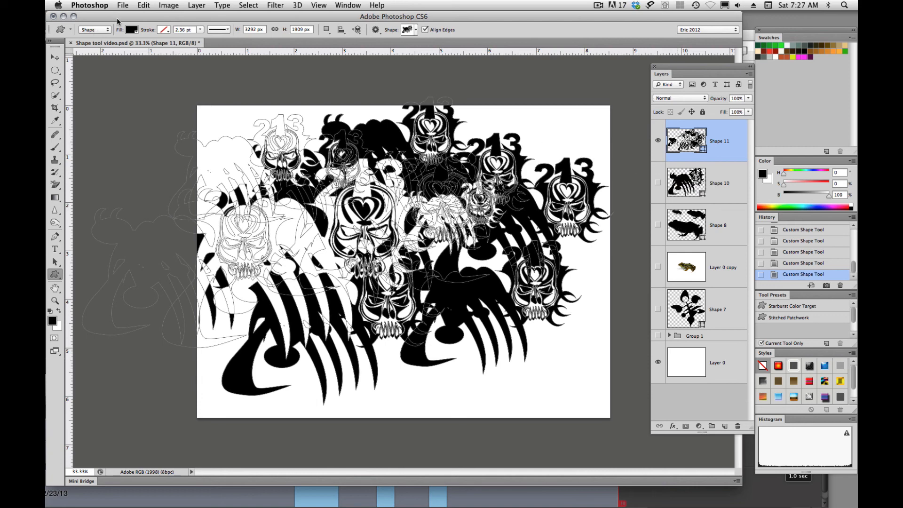
# - Define the combined Shape 11 artwork as a new custom shape, keeping the suggested name
pyautogui.click(143, 5)
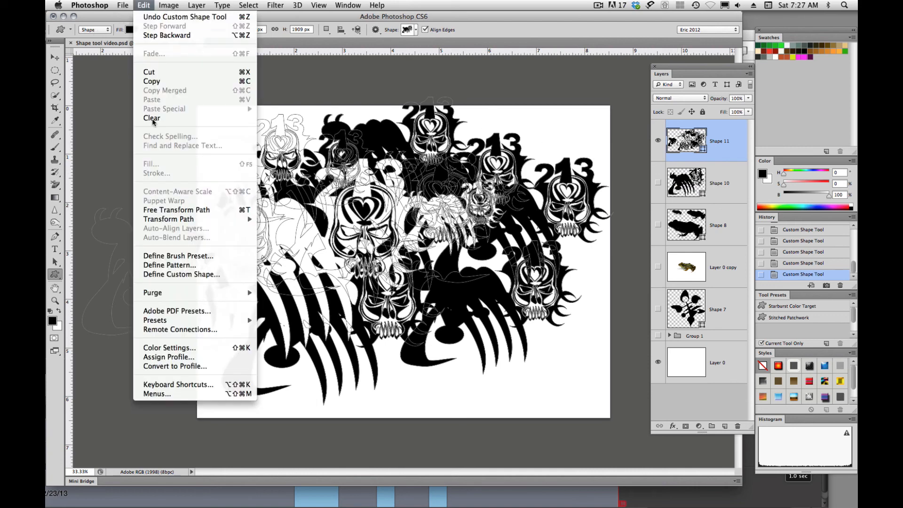
pyautogui.click(164, 274)
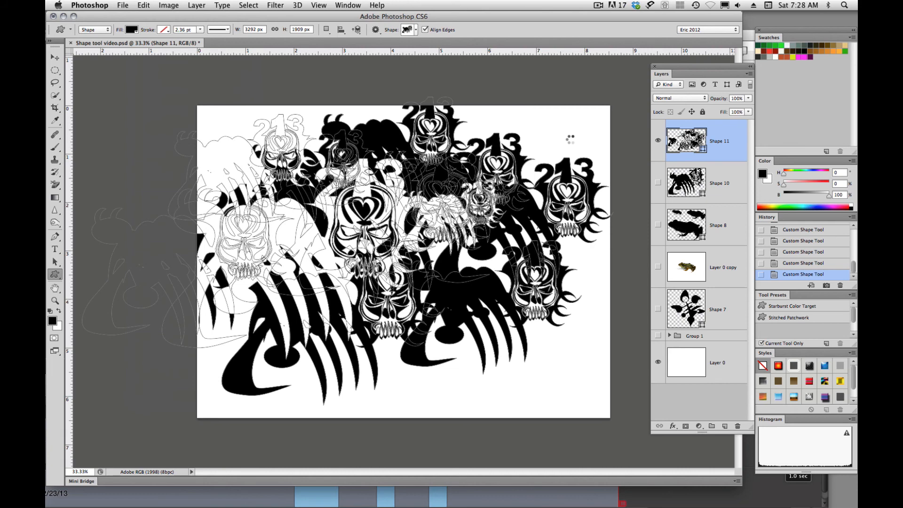
pyautogui.click(569, 240)
# - Hide the Shape 11 layer and draw the newest custom shape across the whole canvas, about 2683 by 2093 px
pyautogui.click(659, 141)
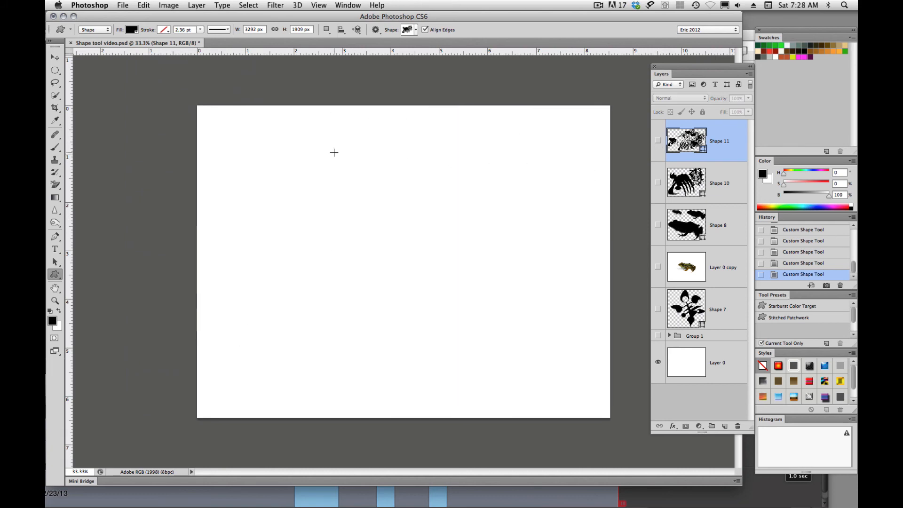
pyautogui.click(416, 29)
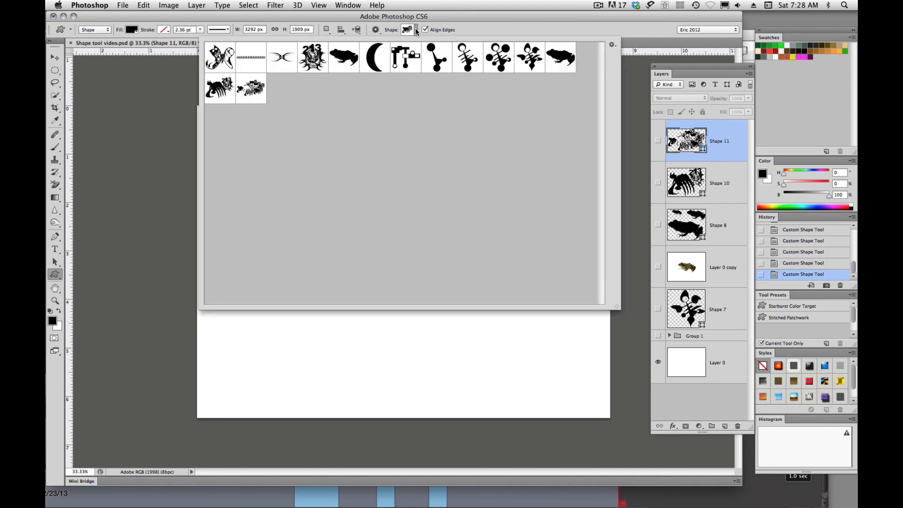
pyautogui.click(251, 89)
pyautogui.doubleClick(252, 89)
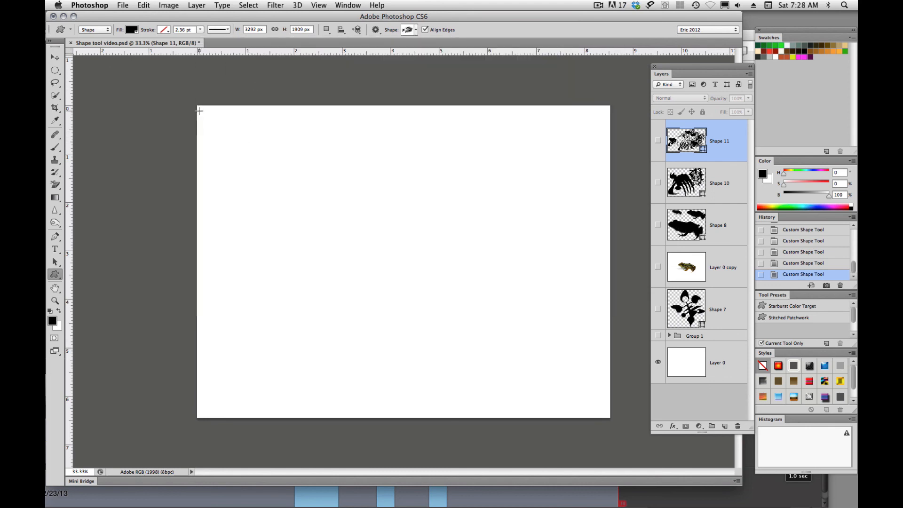
pyautogui.moveTo(199, 110); pyautogui.dragTo(629, 441)
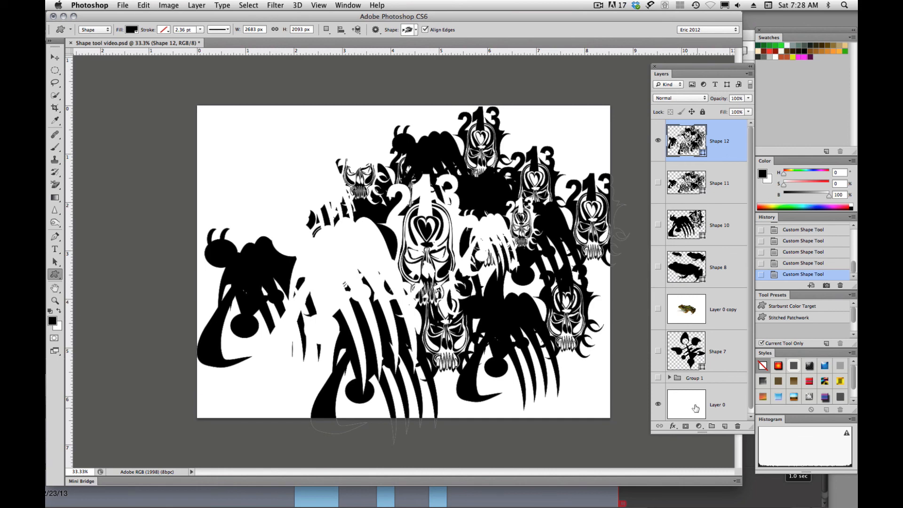
# - Set the foreground colour to dark red 491414 and fill Layer 0 with it
pyautogui.click(695, 407)
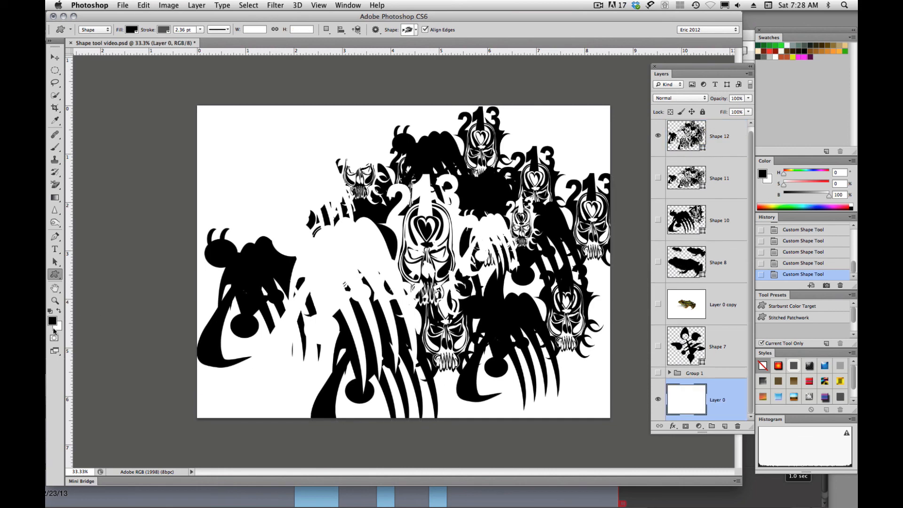
pyautogui.click(52, 320)
pyautogui.click(645, 330)
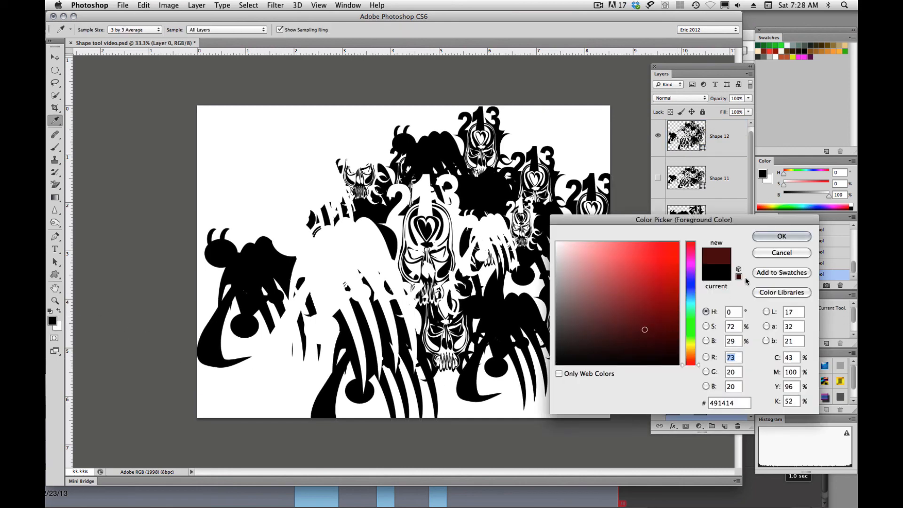
pyautogui.click(790, 237)
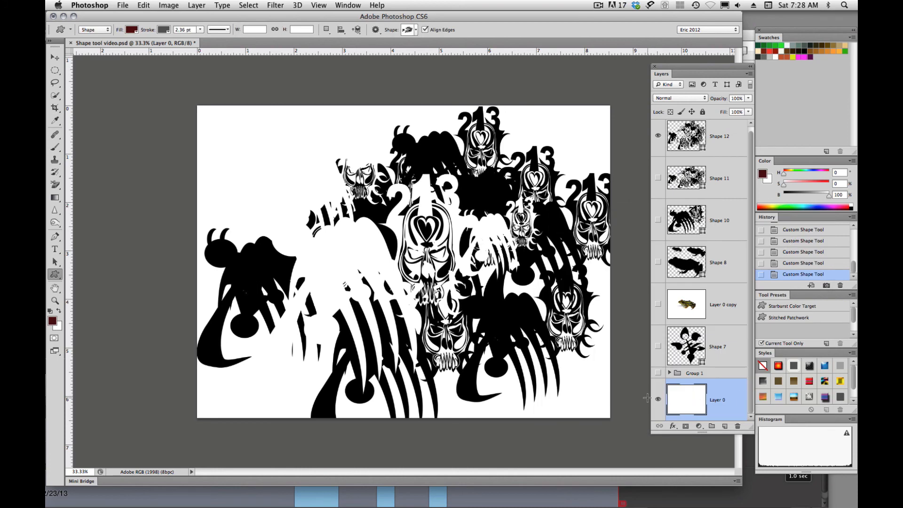
pyautogui.hotkey('alt', 'BackSpace')
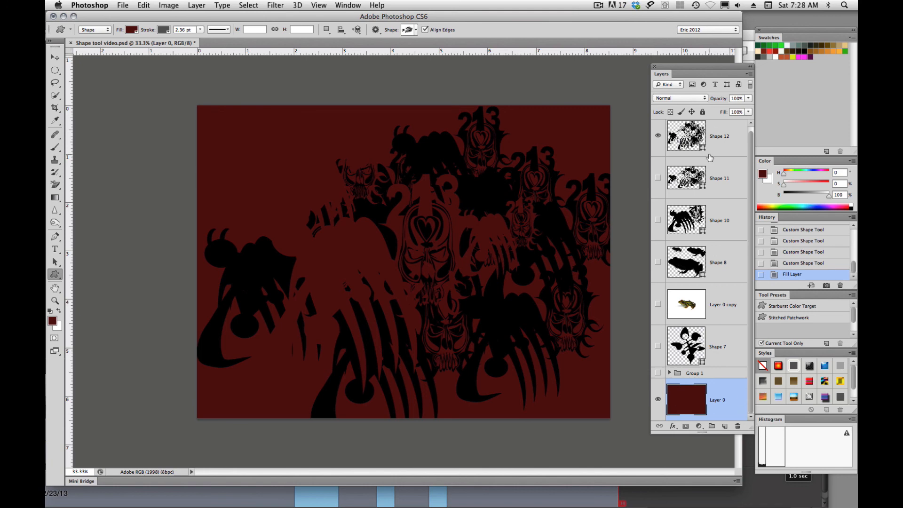
# - Load Shape 12's outline as a selection, add a brightening Curves adjustment layer above Layer 0 masked by it, and hide Shape 12
pyautogui.keyDown('ctrl'); pyautogui.click(689, 138); pyautogui.keyUp('ctrl')
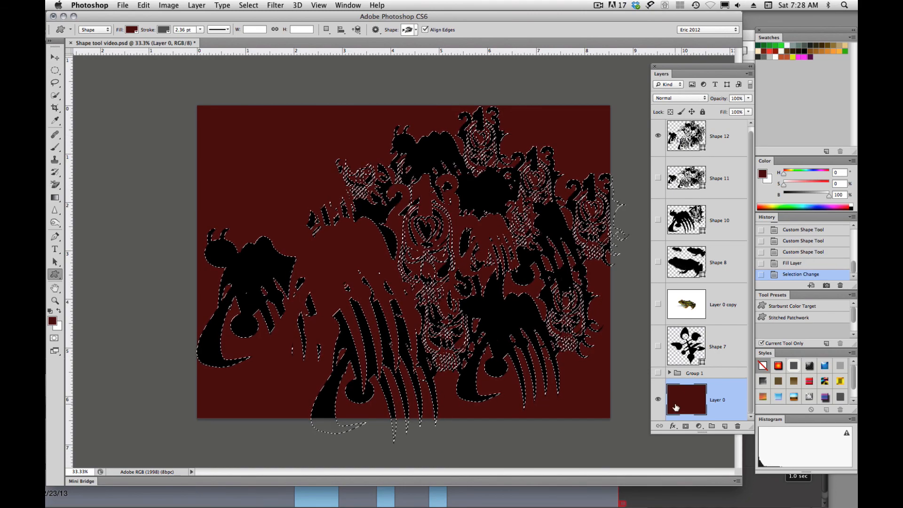
pyautogui.click(699, 427)
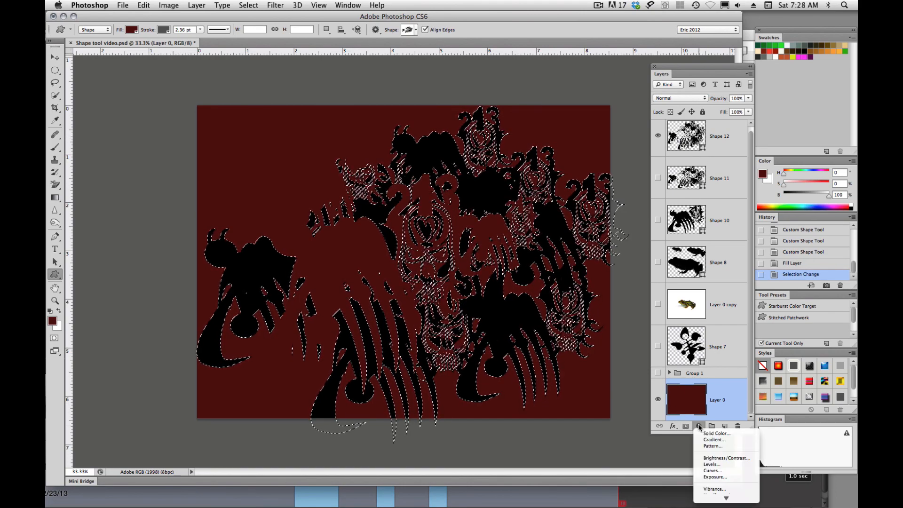
pyautogui.click(711, 471)
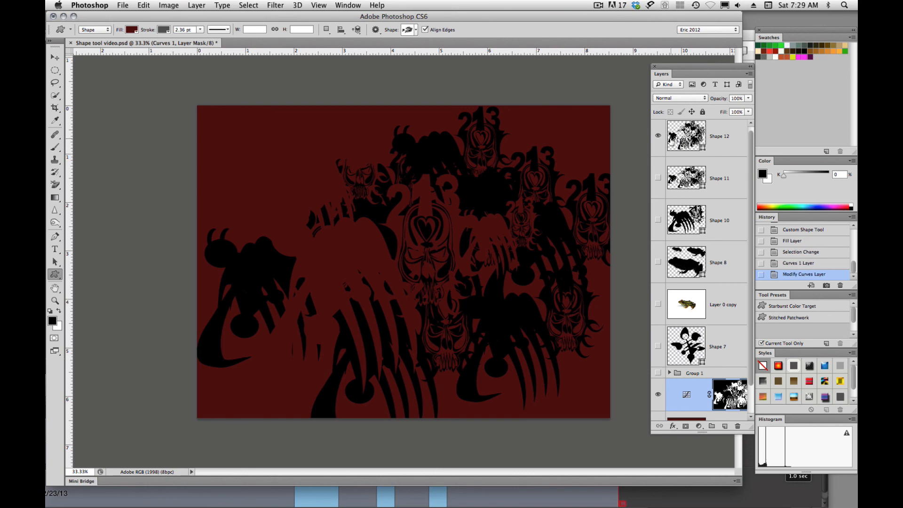
pyautogui.click(658, 136)
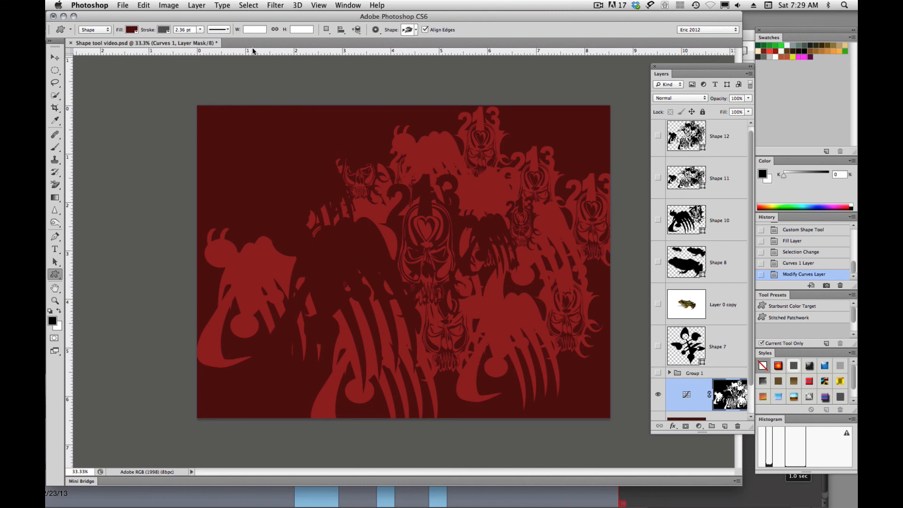
# - Apply a Gaussian Blur of about 9.5 pixels to the Curves layer's mask
pyautogui.click(271, 6)
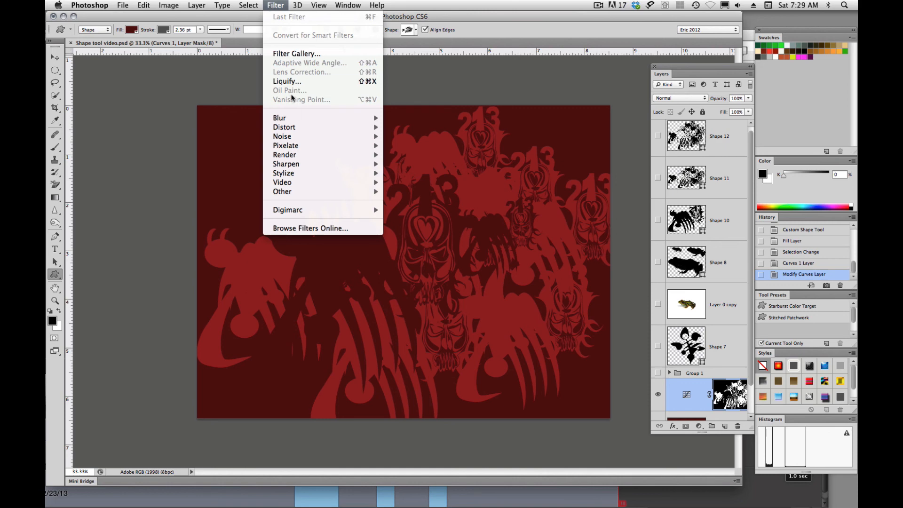
pyautogui.moveTo(279, 118)
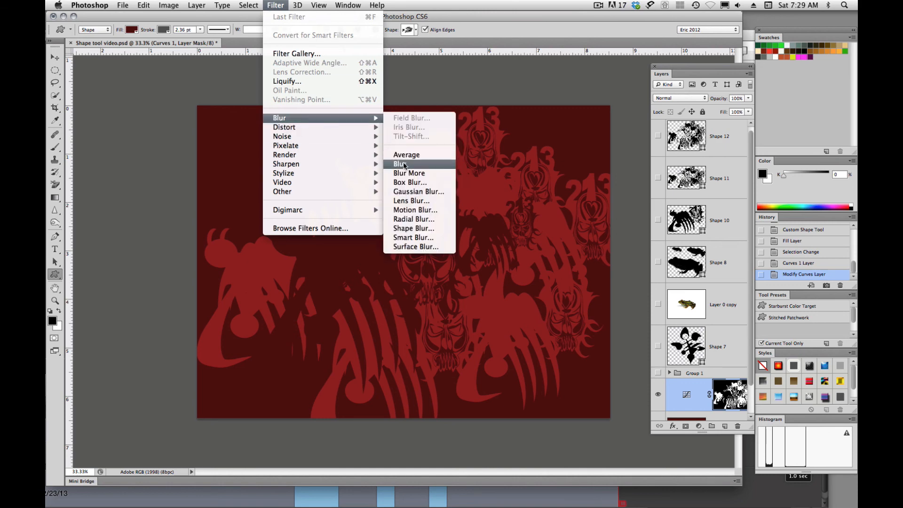
pyautogui.click(404, 192)
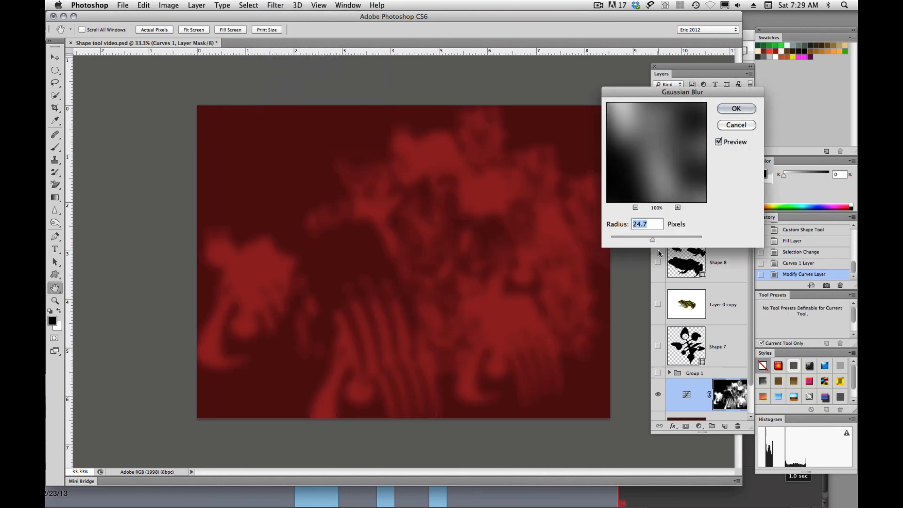
pyautogui.moveTo(650, 240)
pyautogui.mouseDown()
pyautogui.moveTo(635, 241)
pyautogui.moveTo(646, 239)
pyautogui.mouseUp()
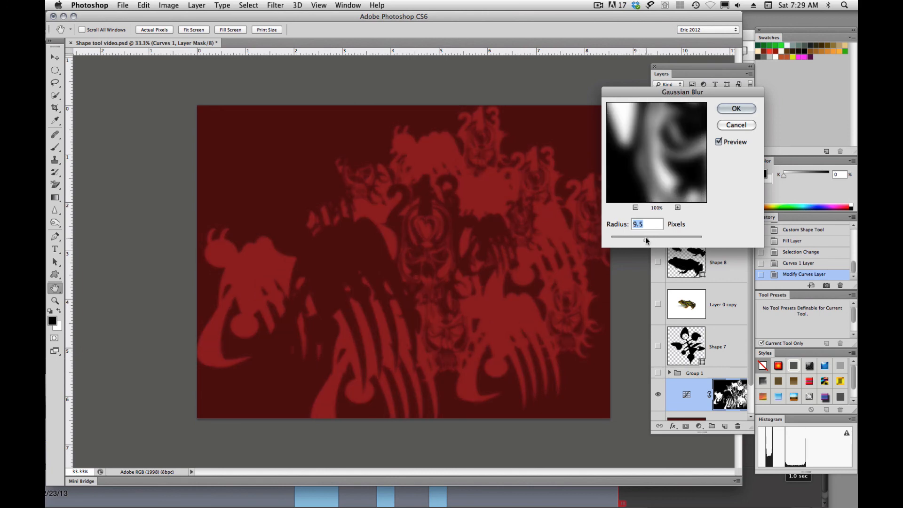
pyautogui.click(736, 109)
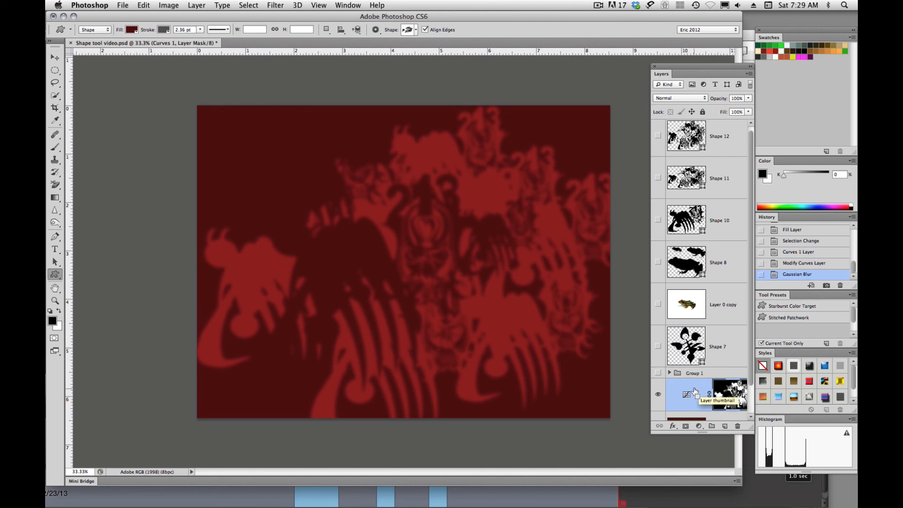
# - Duplicate the blurred Curves layer and move the copy up and to the left so the two patterns overlap
pyautogui.press('super+j')
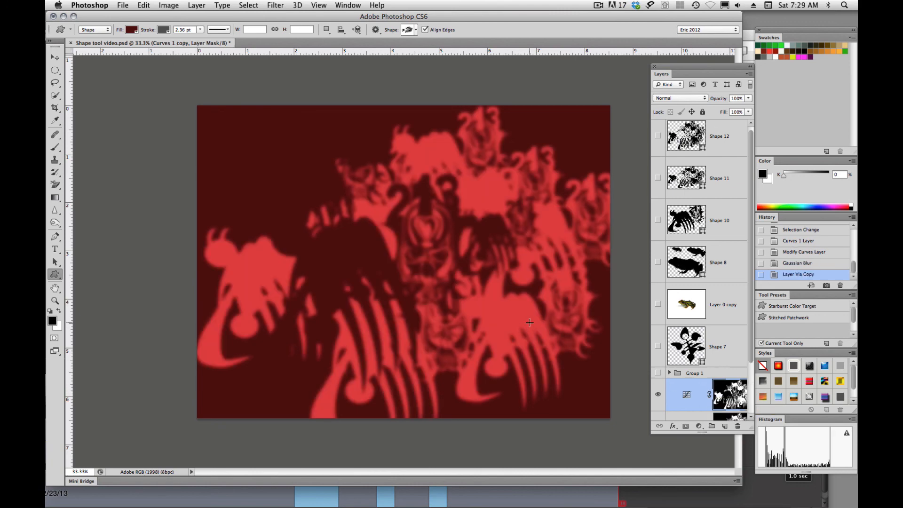
pyautogui.press('v')
pyautogui.moveTo(487, 296); pyautogui.dragTo(349, 221)
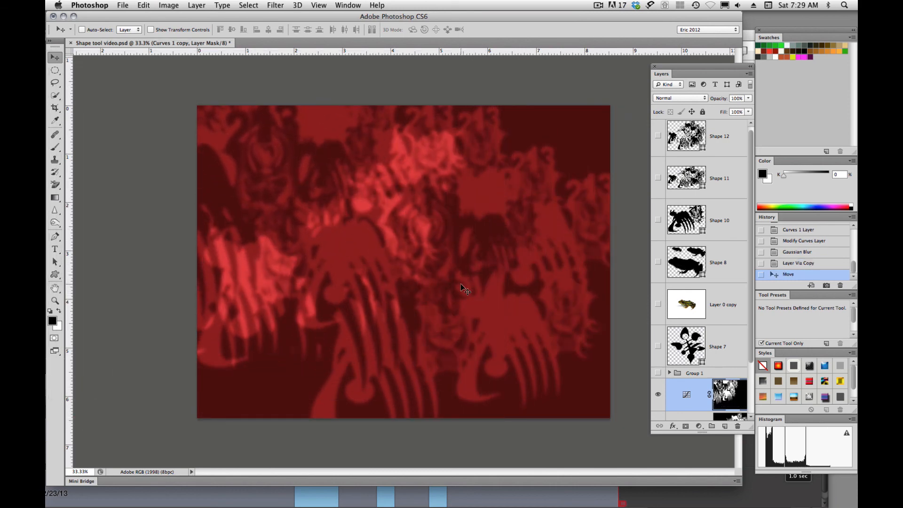